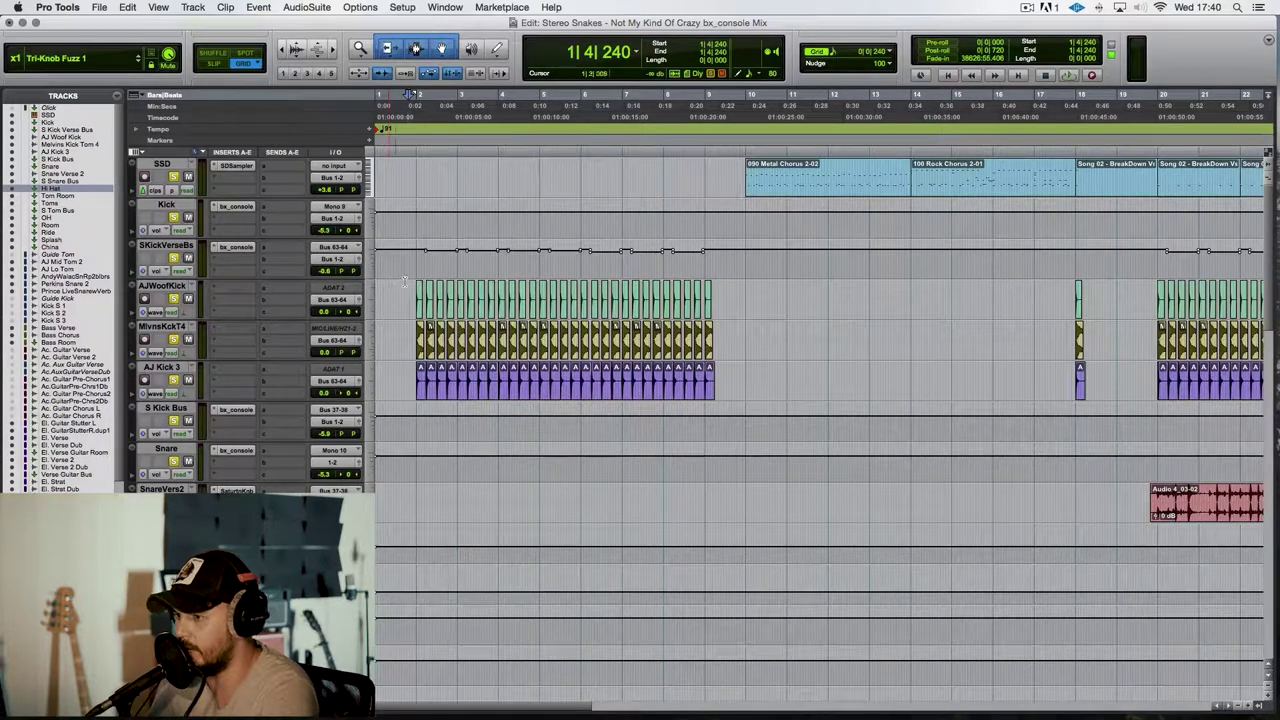
# Step: Move the playback start point back to 1|4|480 near the session start
pyautogui.scroll(-5, 424, 288)
pyautogui.scroll(-5, 424, 288)
pyautogui.scroll(-6, 422, 288)
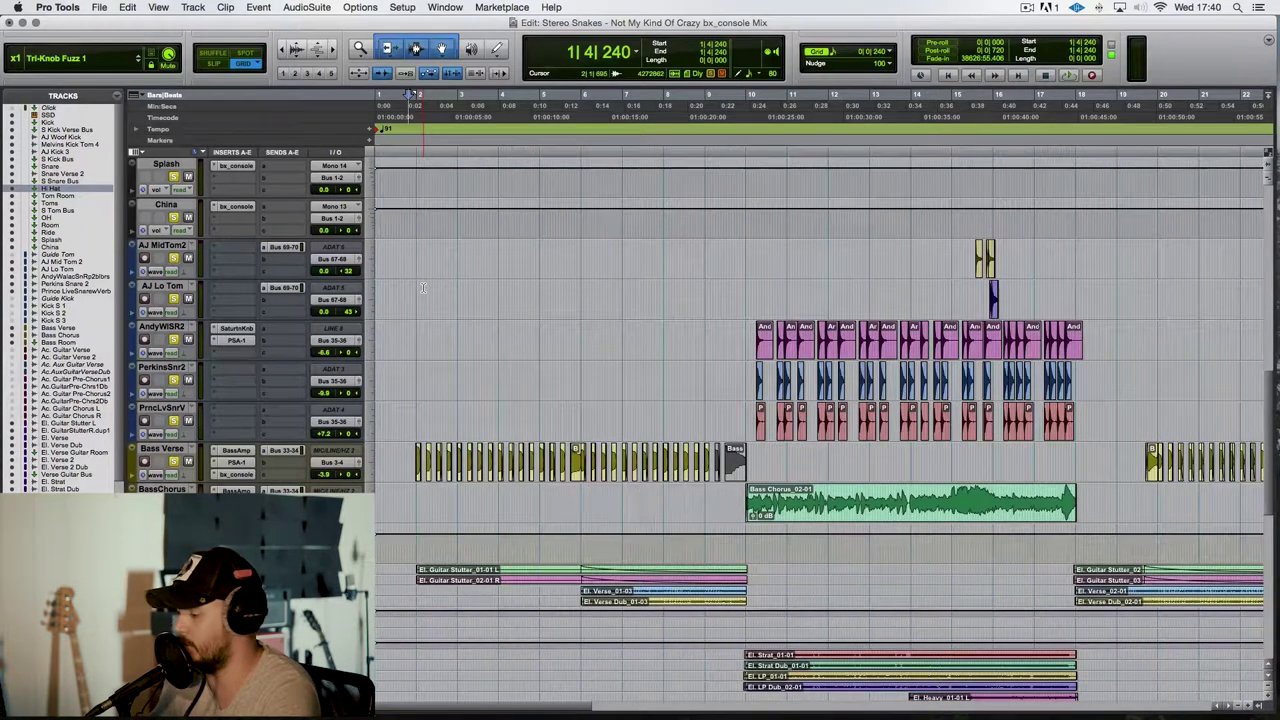
pyautogui.click(418, 292)
pyautogui.click(414, 300)
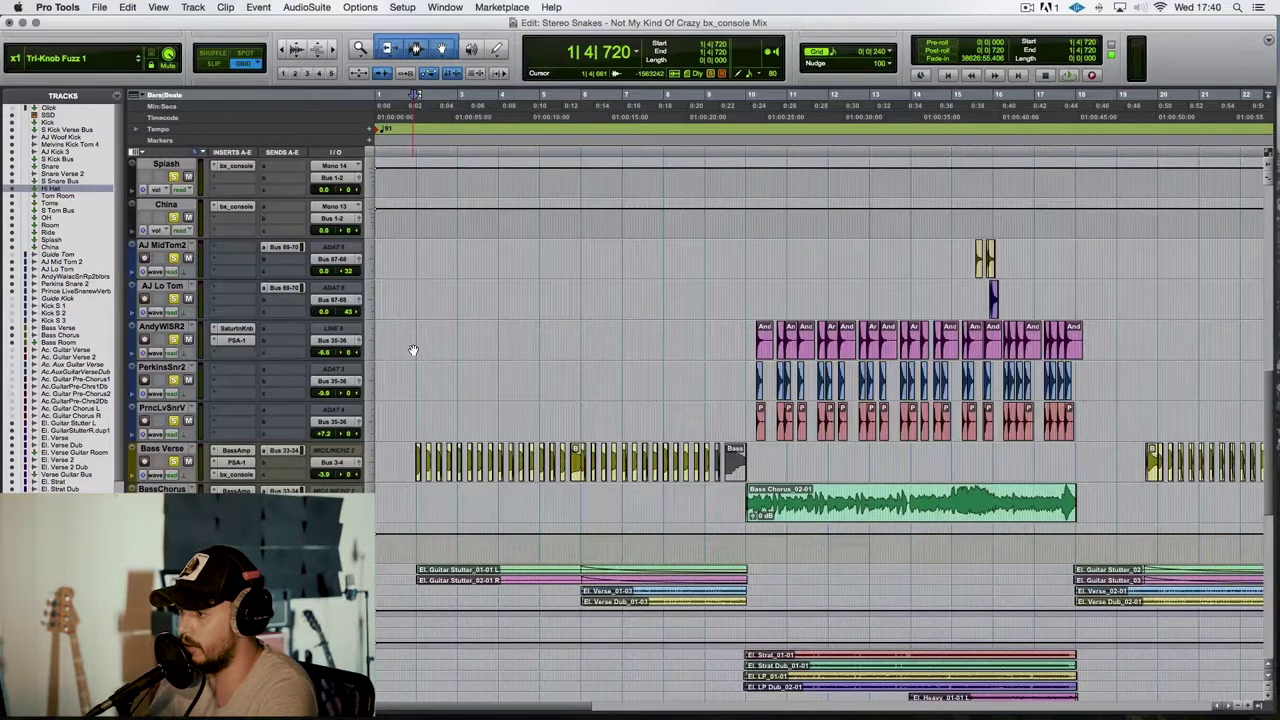
pyautogui.scroll(15, 420, 400)
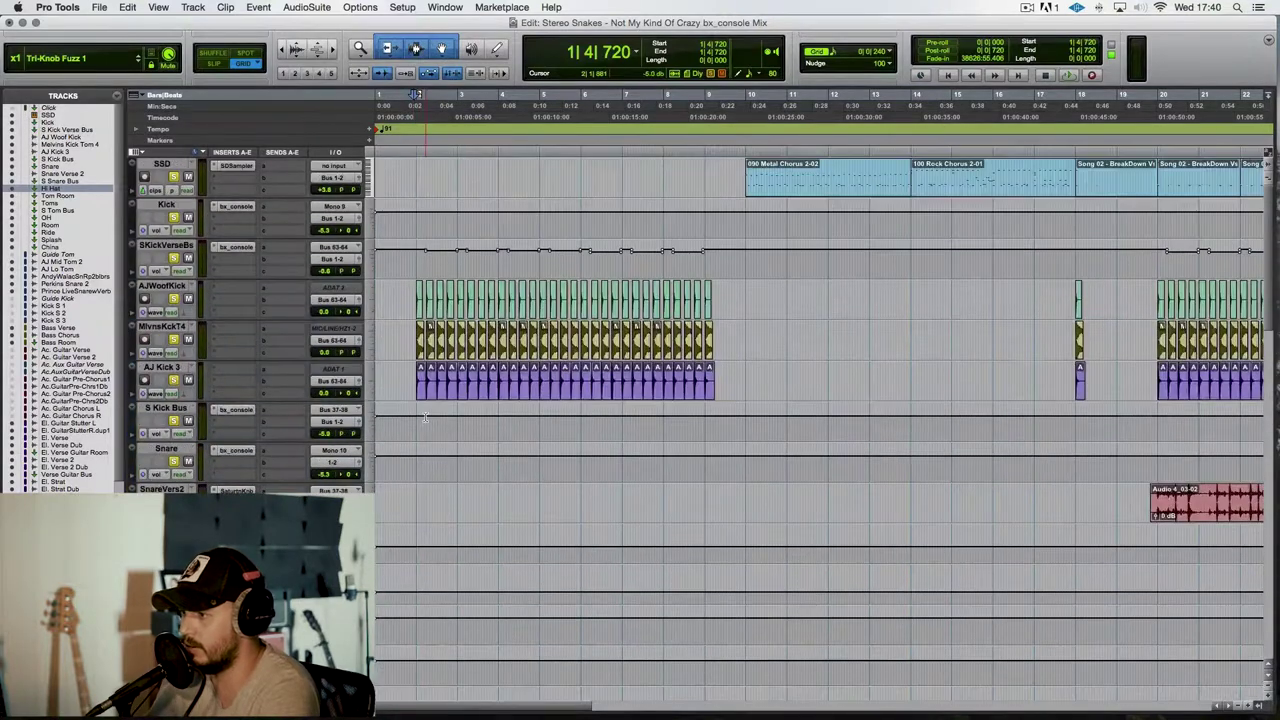
pyautogui.click(411, 290)
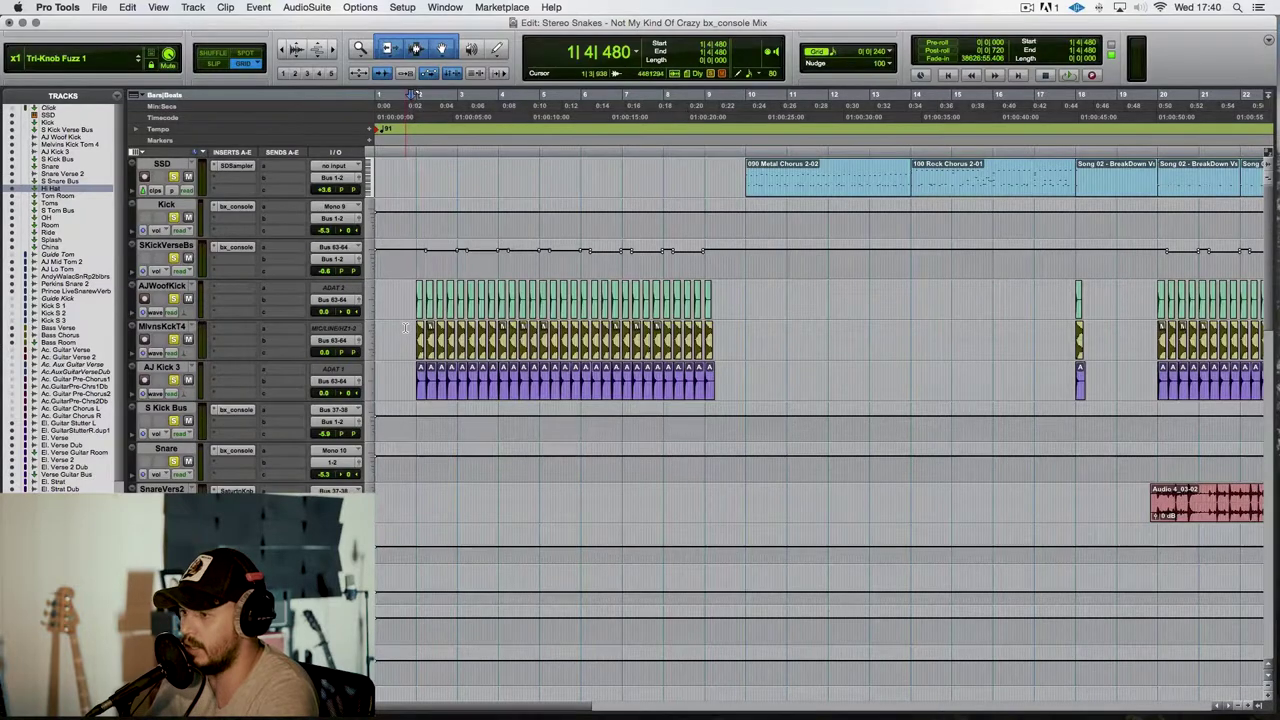
# Step: Mute the AJ Kick 3 track
pyautogui.scroll(-8, 410, 327)
pyautogui.scroll(-10, 405, 327)
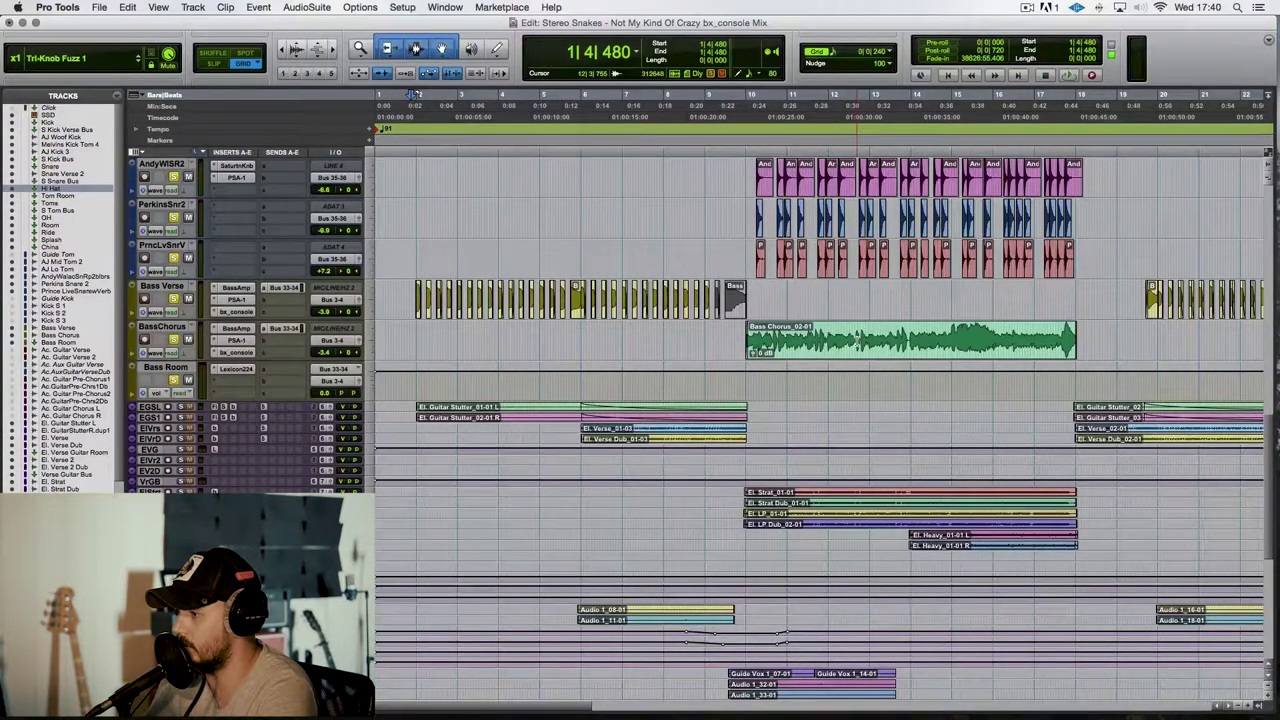
pyautogui.hscroll(3, 835, 347)
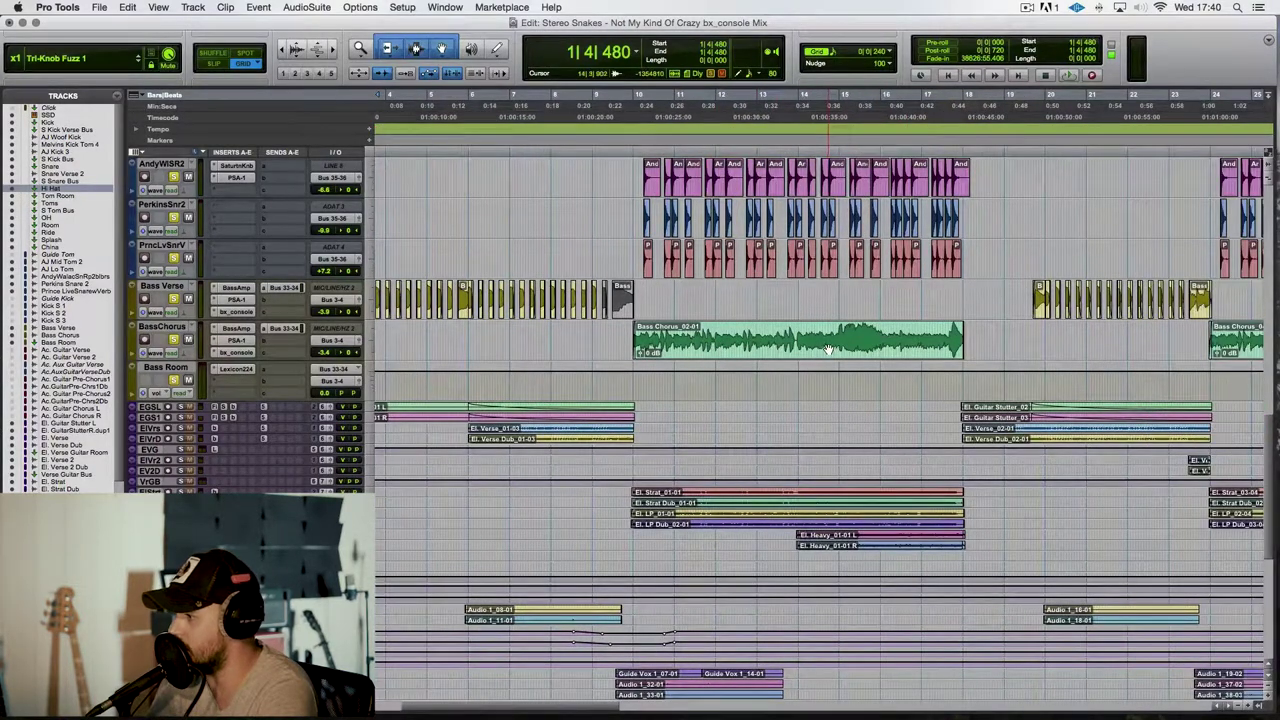
pyautogui.hscroll(20, 828, 350)
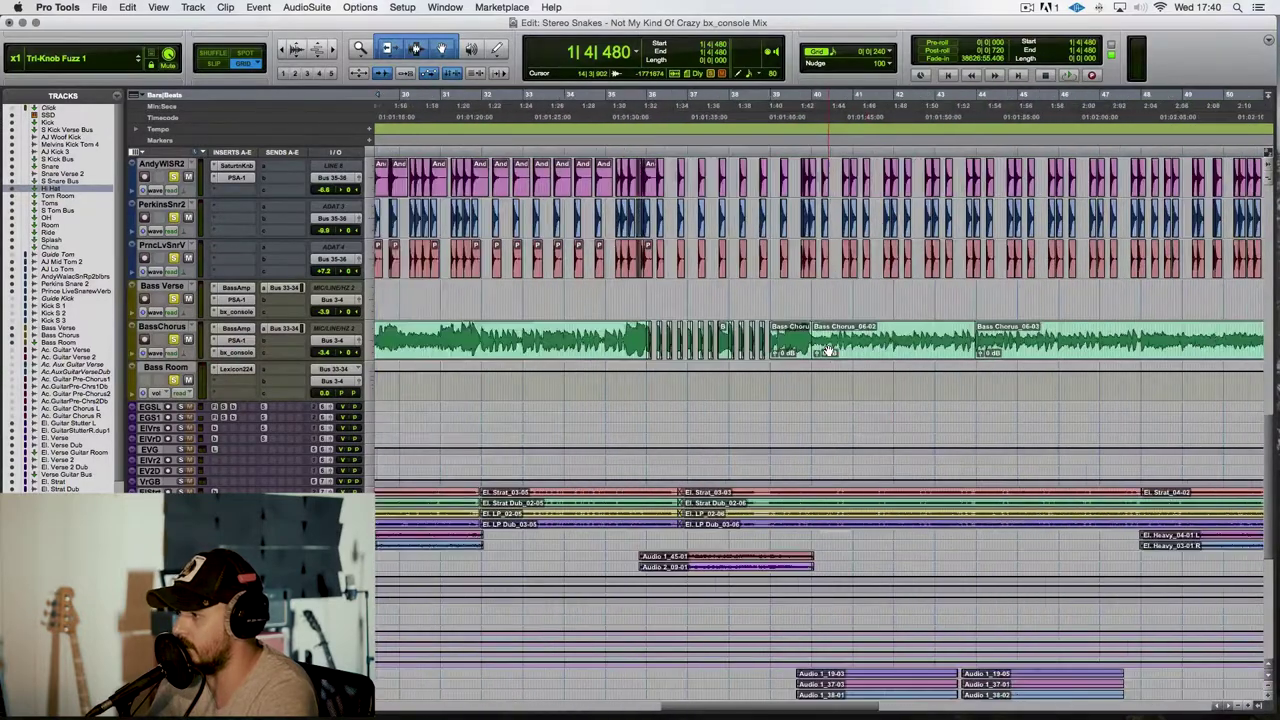
pyautogui.hscroll(15, 828, 350)
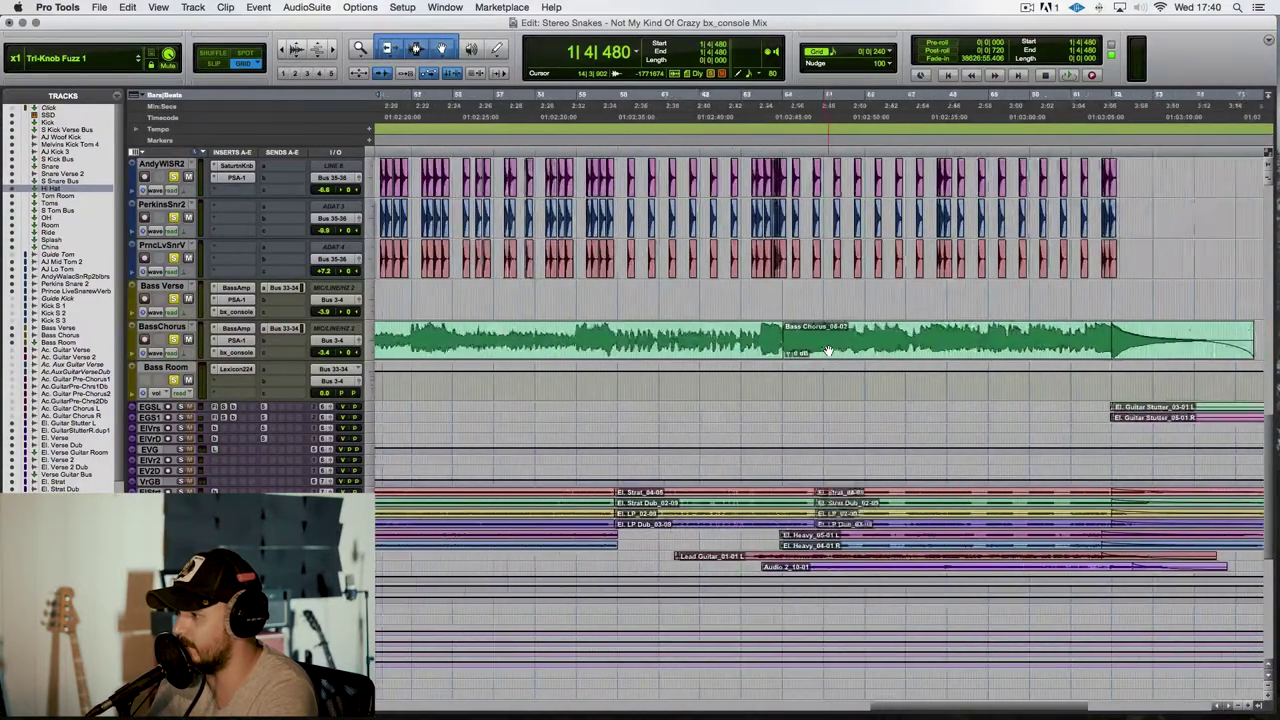
pyautogui.hscroll(-20, 760, 352)
pyautogui.scroll(20, 480, 354)
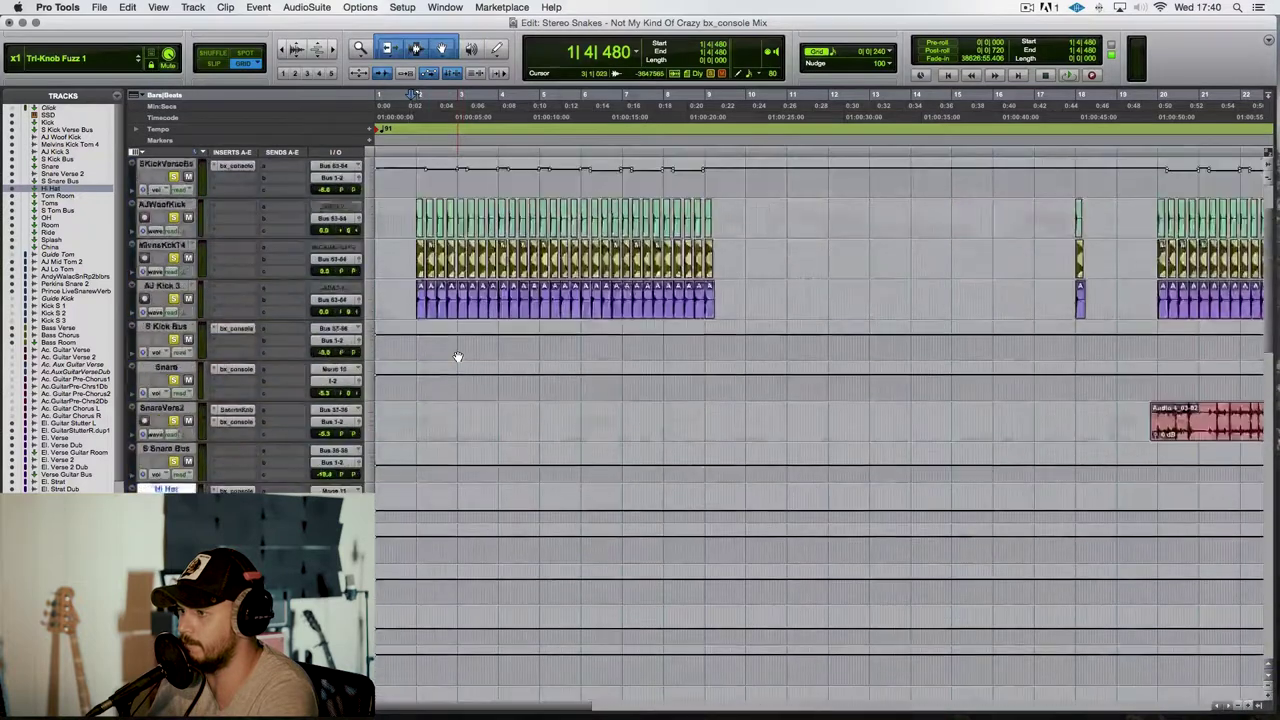
pyautogui.scroll(1, 456, 356)
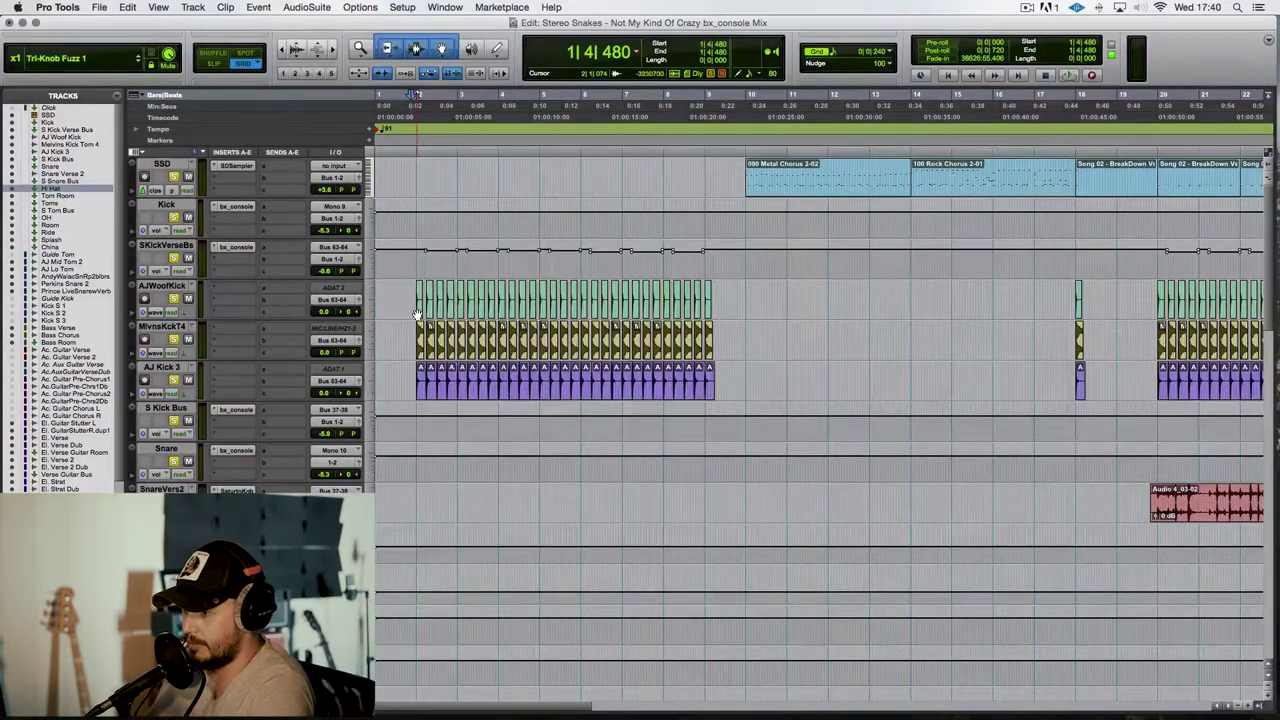
pyautogui.click(187, 380)
# Step: Set the playback start to 1|4|720 and audition the kick groove twice
pyautogui.scroll(-10, 226, 397)
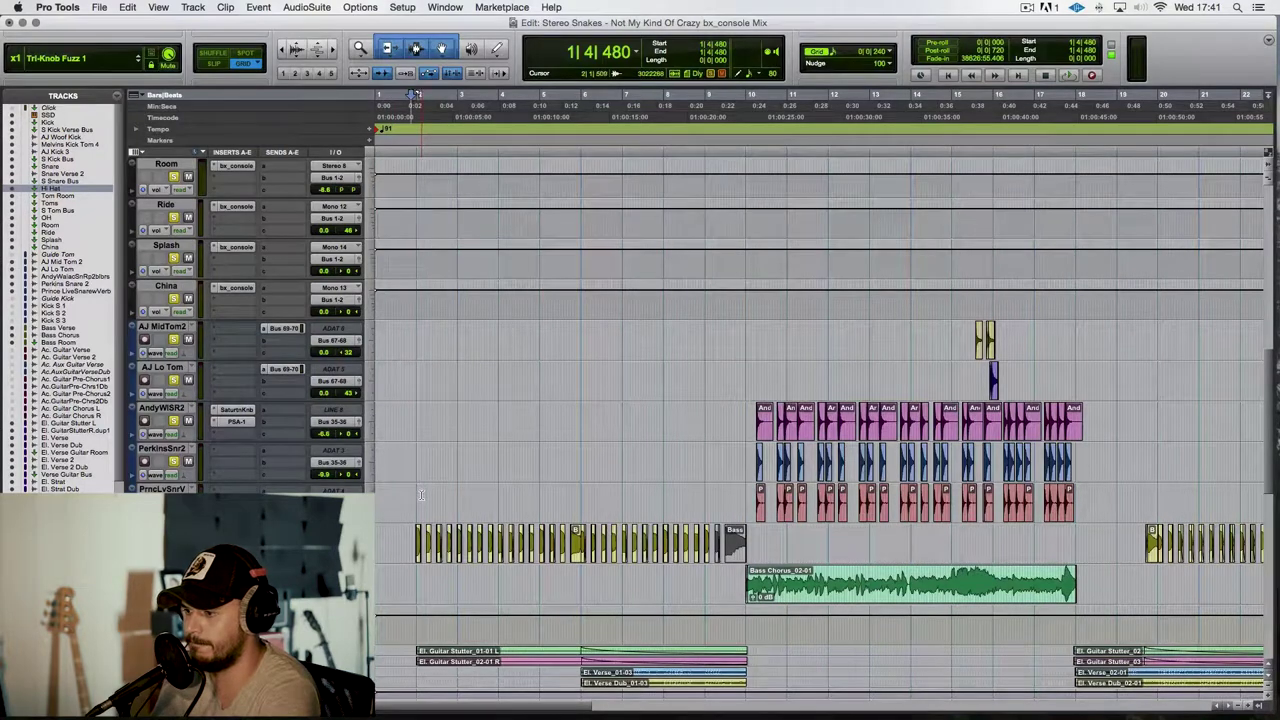
pyautogui.scroll(10, 421, 495)
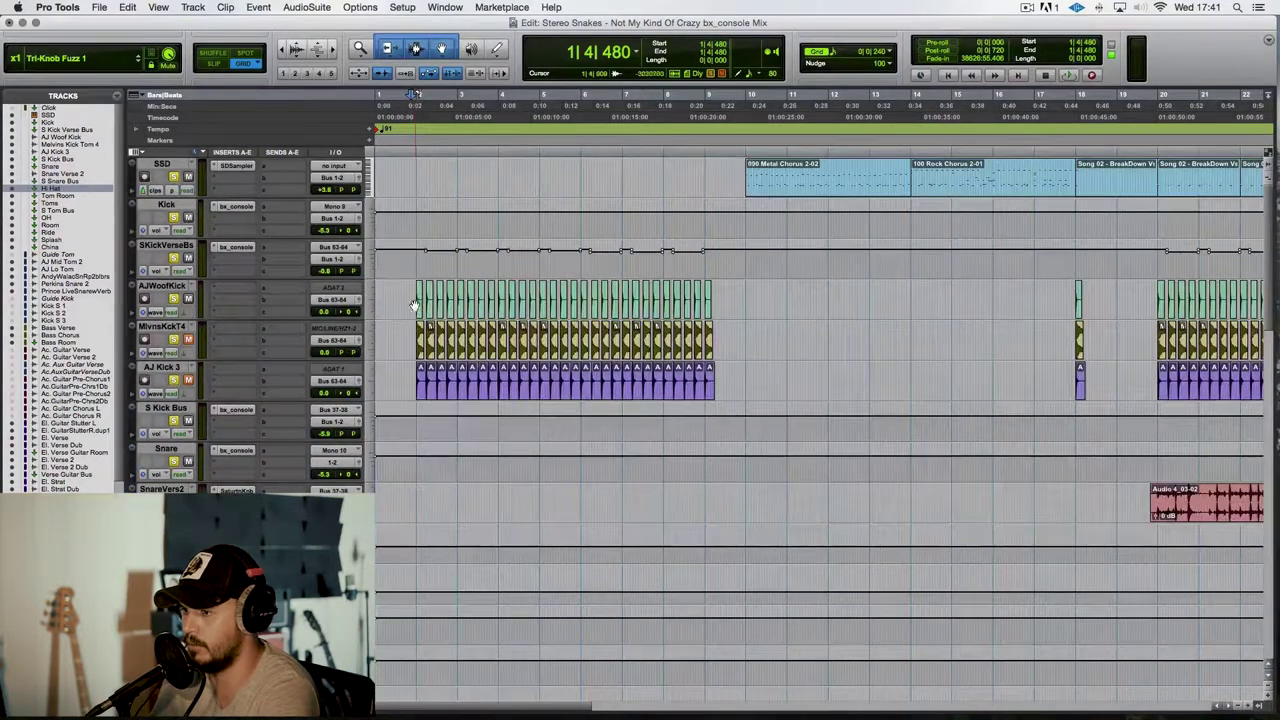
pyautogui.click(413, 298)
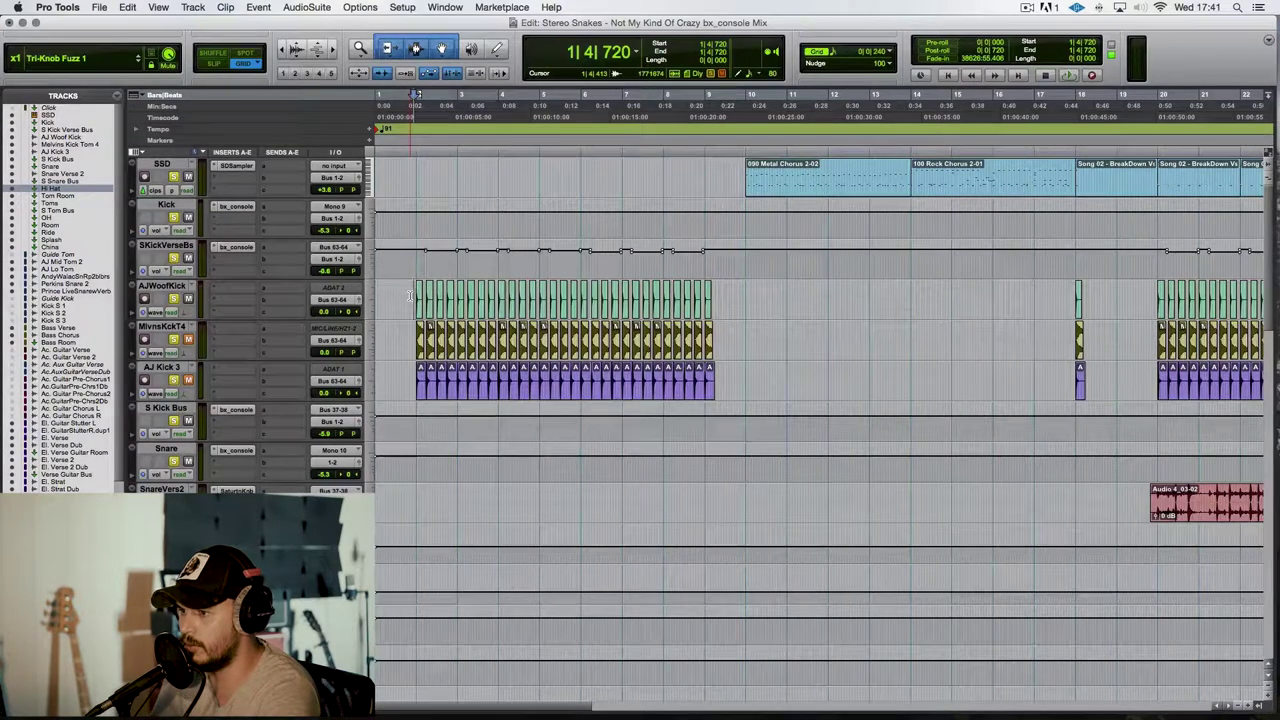
pyautogui.press('space')
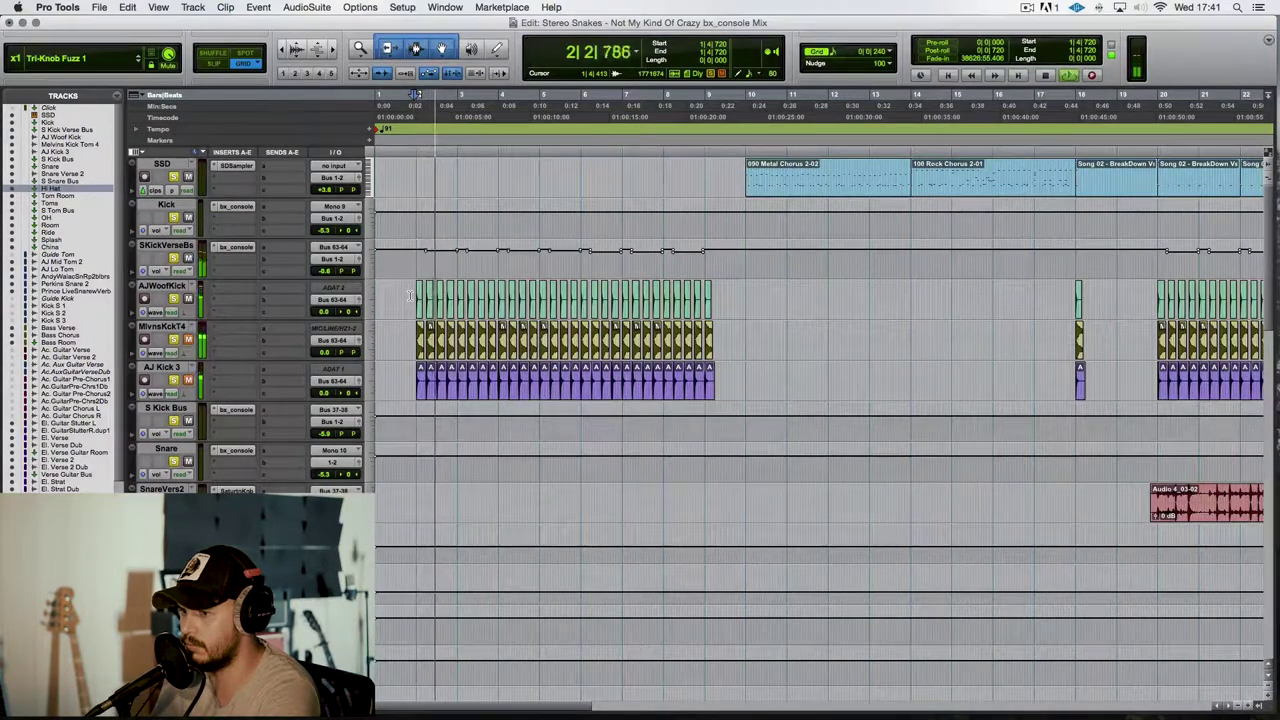
pyautogui.press('space')
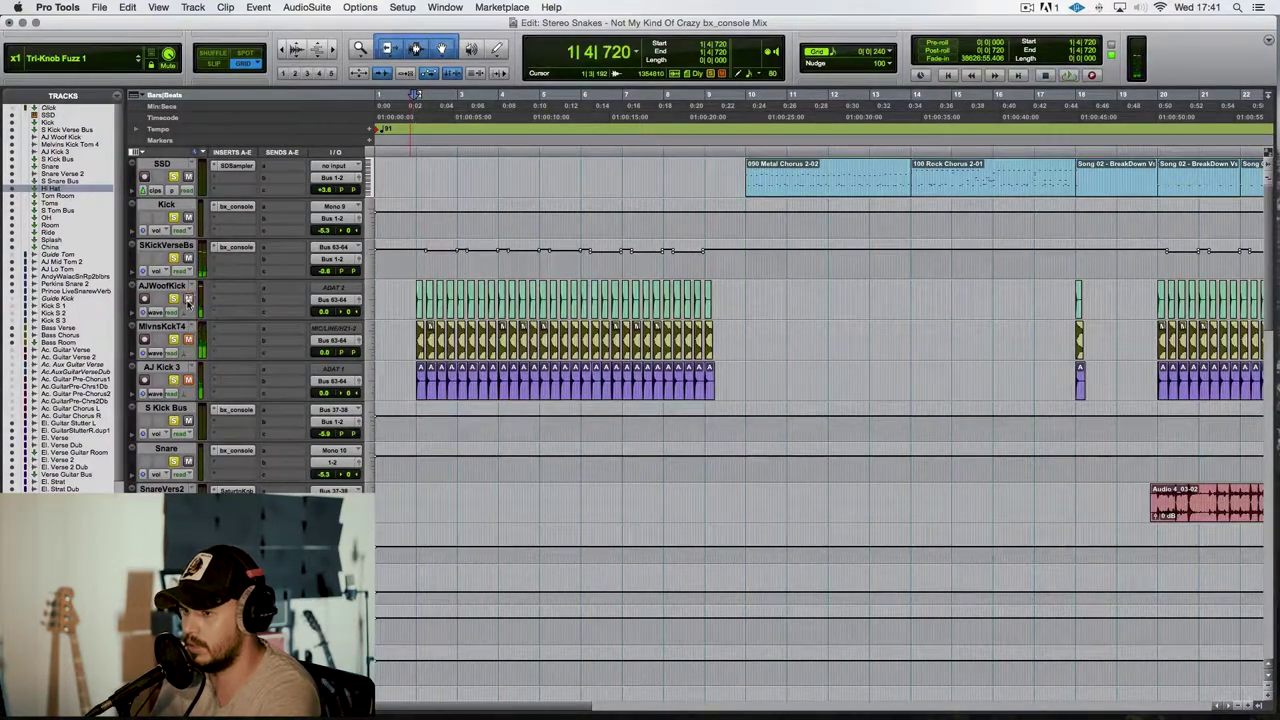
pyautogui.press('space')
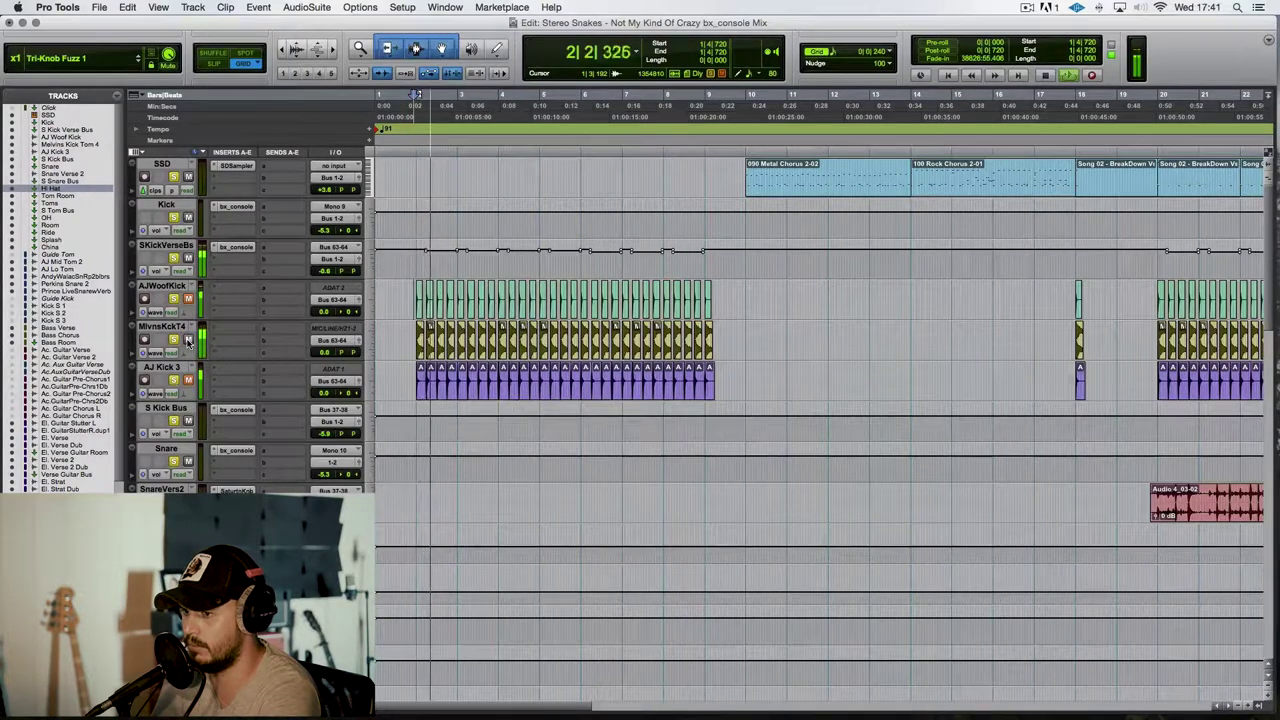
pyautogui.press('space')
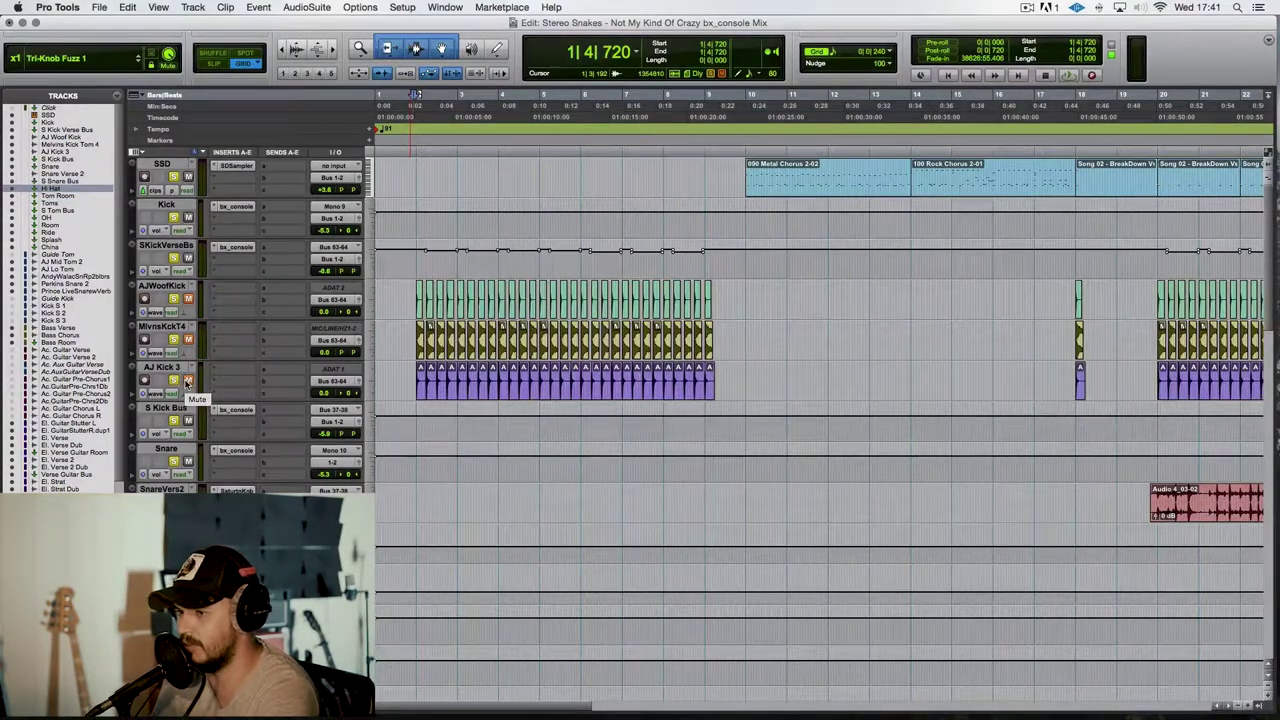
# Step: Unmute AJ Kick 3 and play the kicks with it back in
pyautogui.click(187, 381)
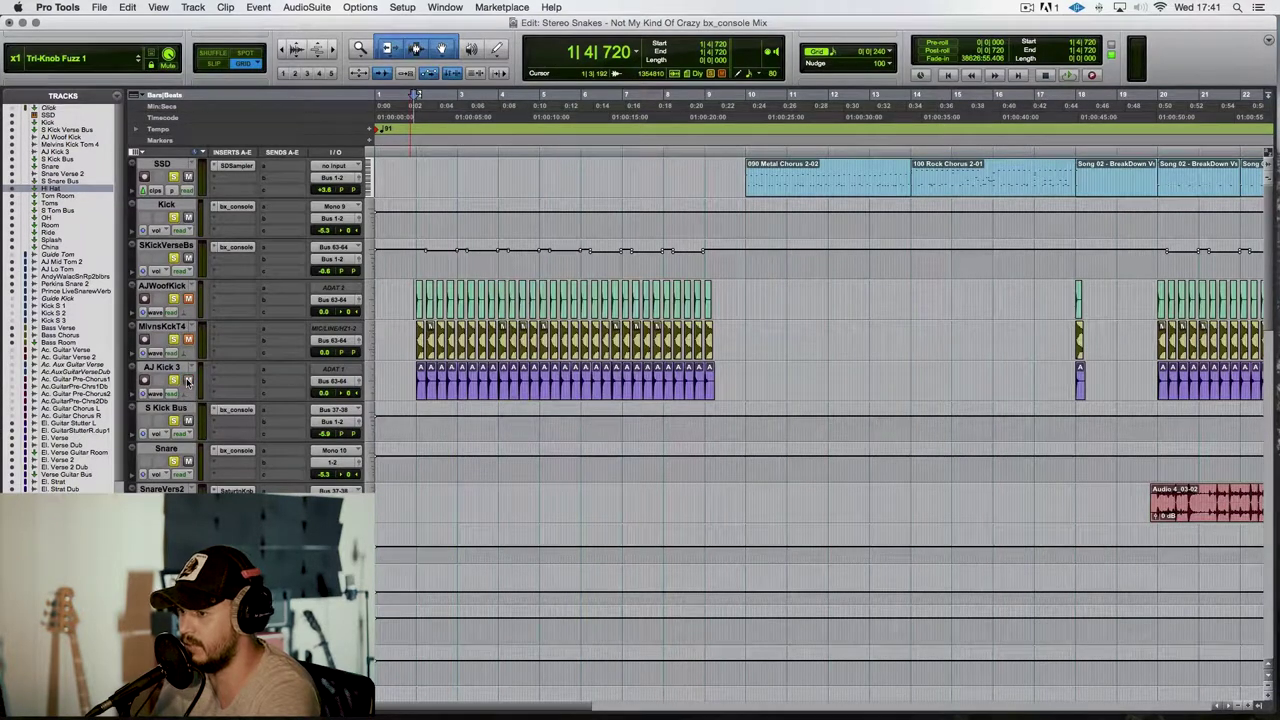
pyautogui.press('space')
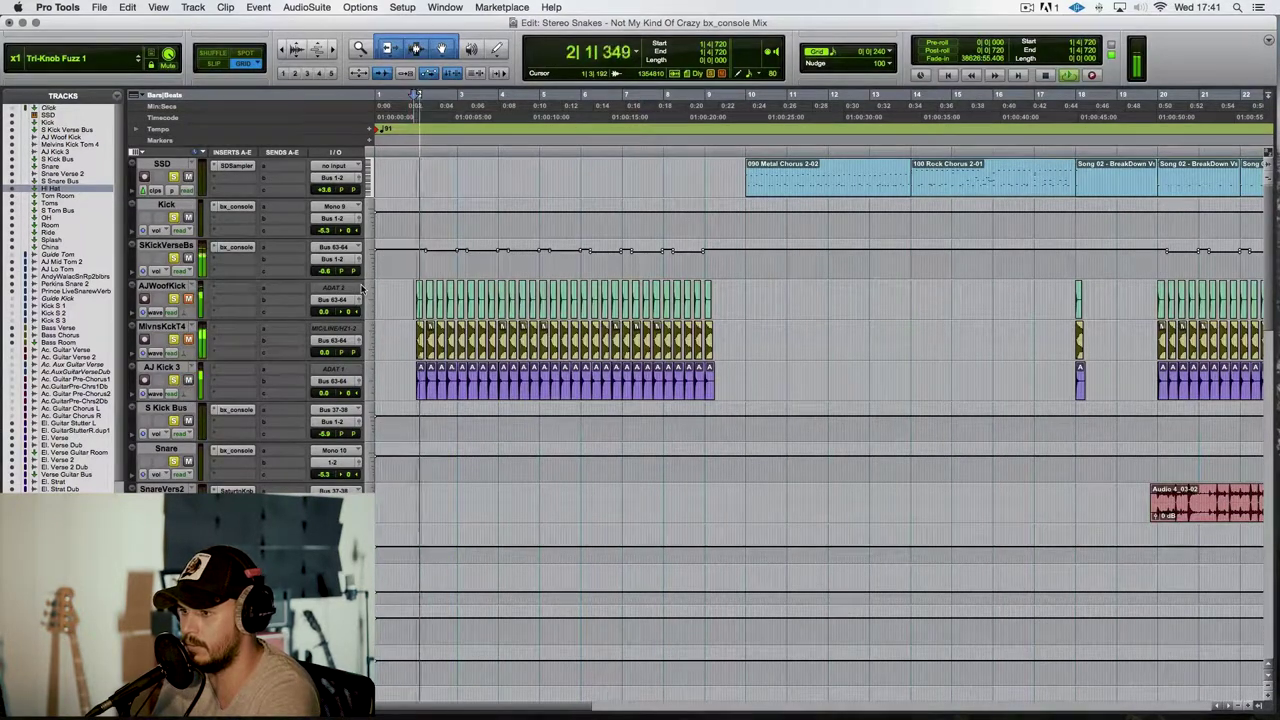
pyautogui.press('space')
# Step: Unmute the Bass Verse track and play the bass tracks
pyautogui.scroll(-6, 268, 392)
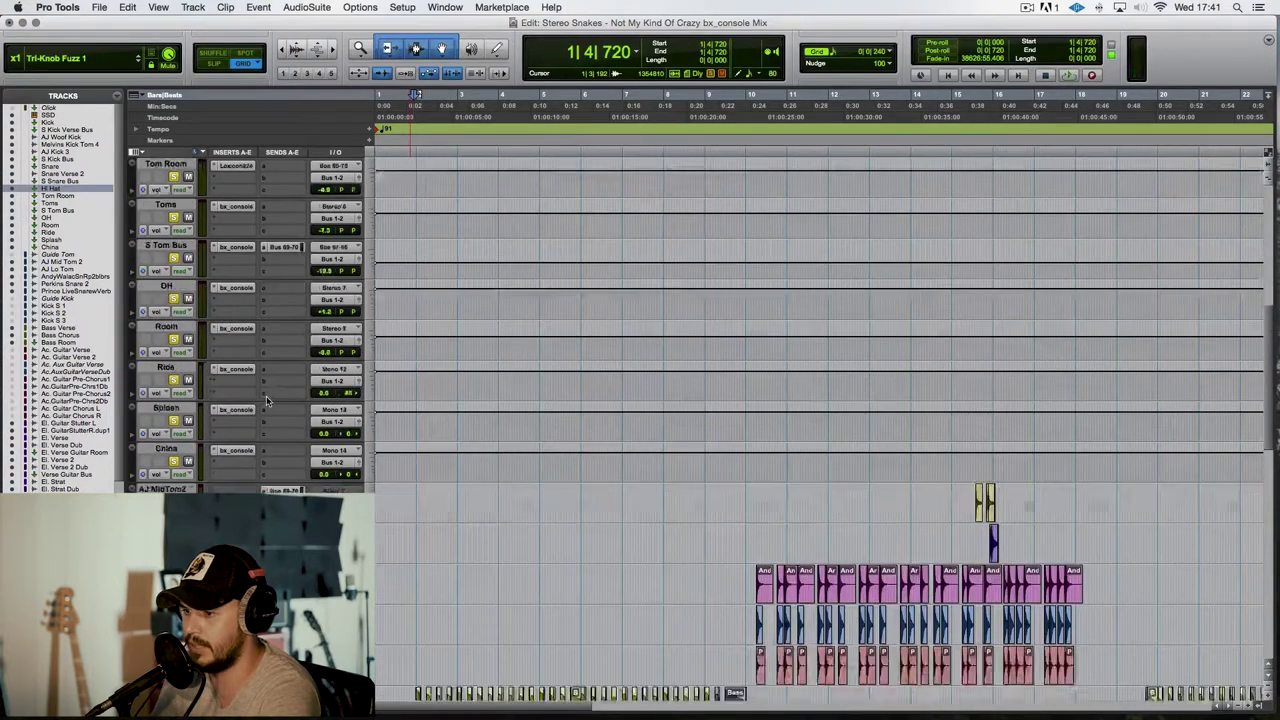
pyautogui.scroll(-4, 268, 400)
pyautogui.click(188, 380)
pyautogui.press('space')
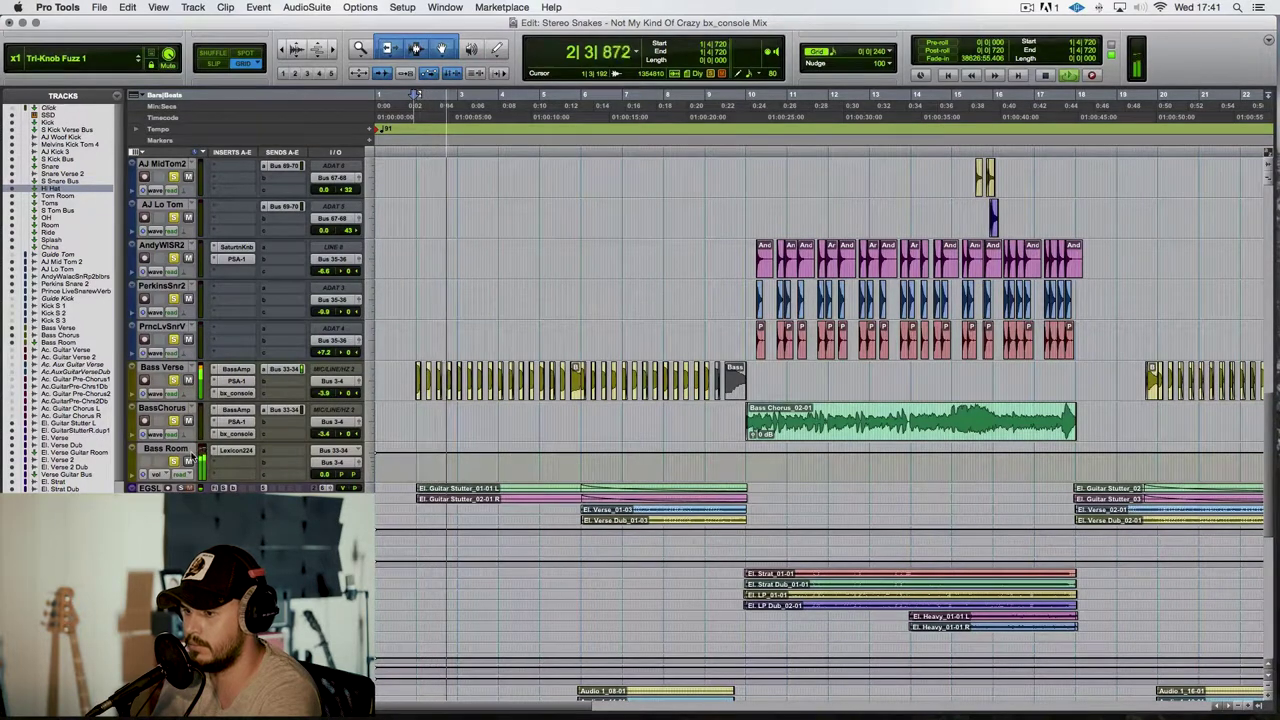
pyautogui.press('space')
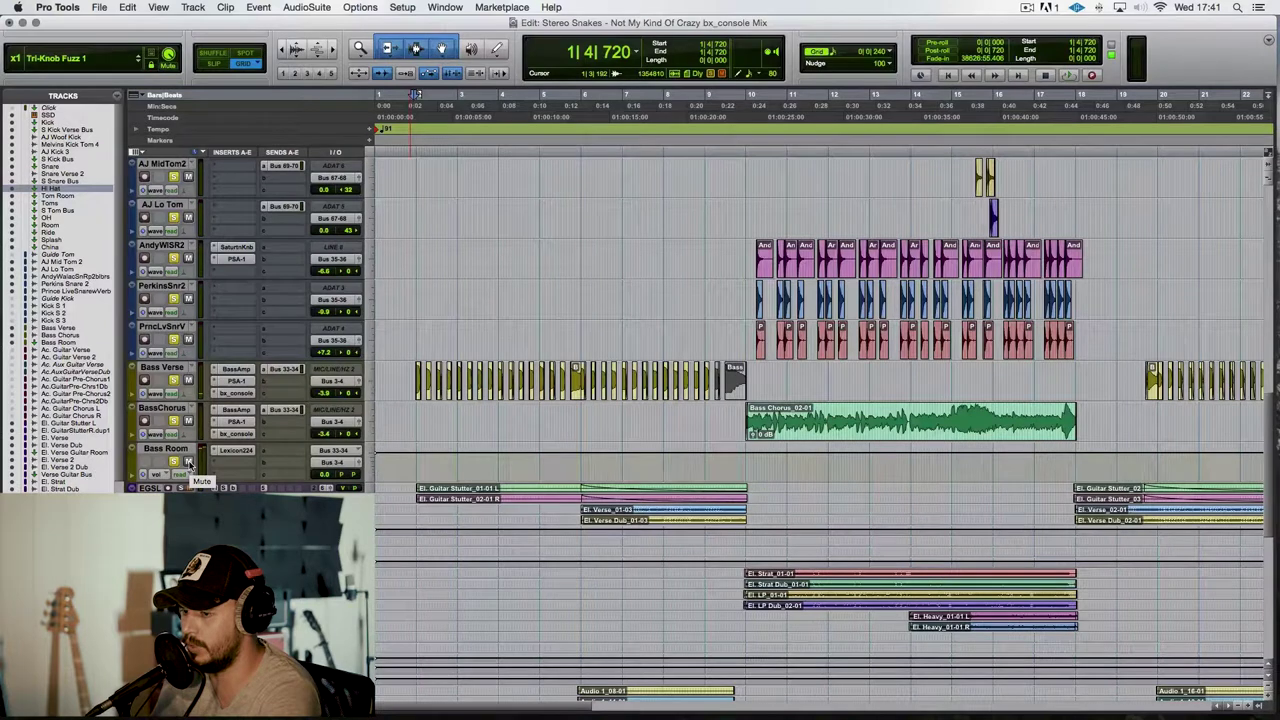
# Step: Mute the Bass Room track and play the bass twice without it
pyautogui.click(188, 462)
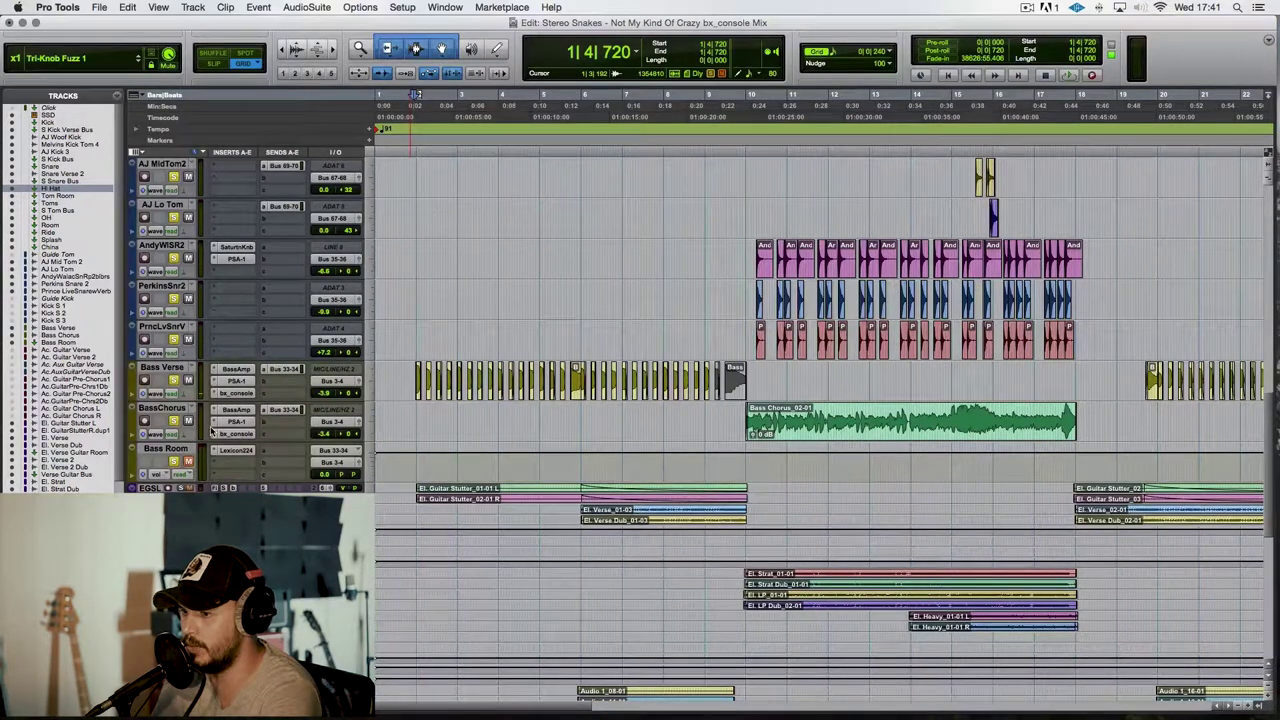
pyautogui.press('space')
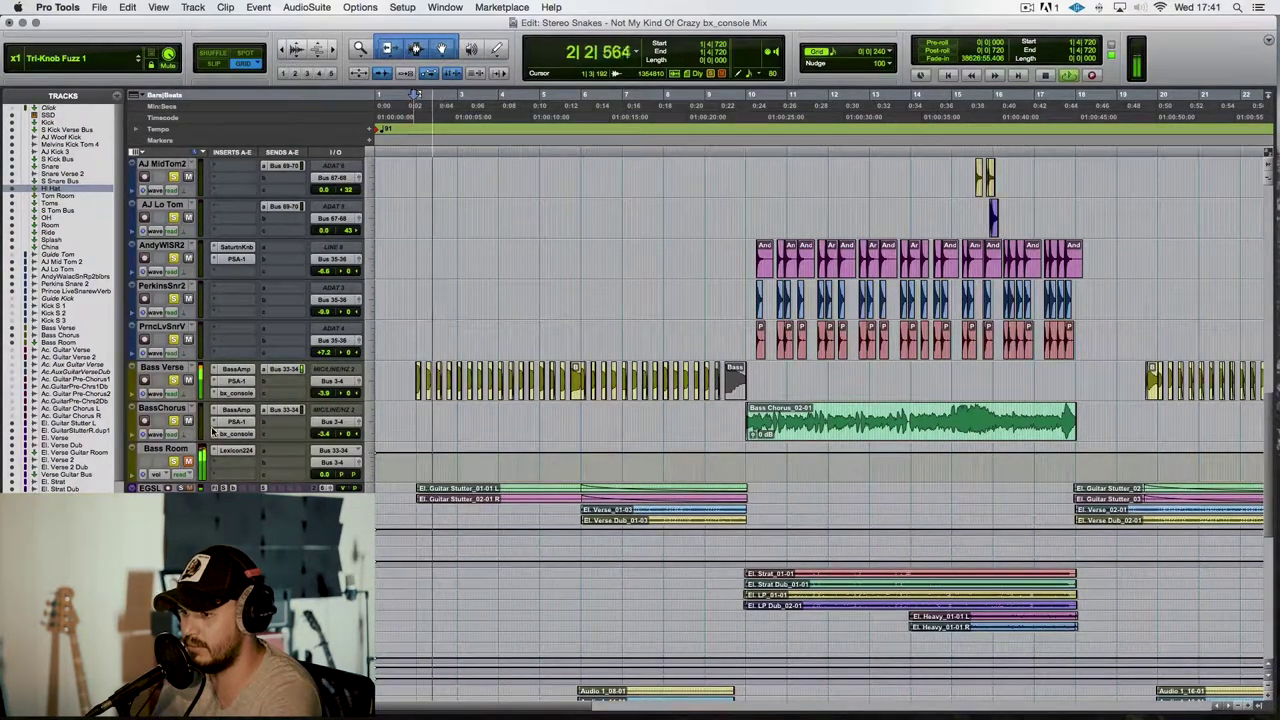
pyautogui.press('space')
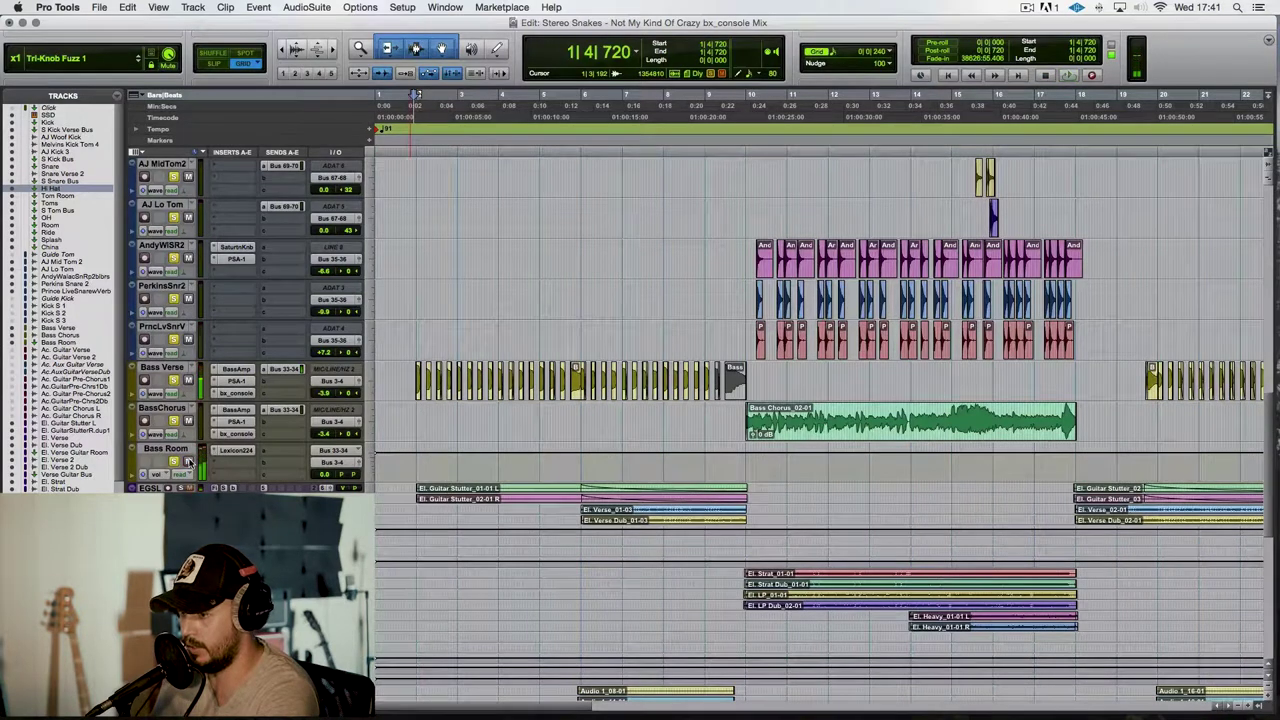
pyautogui.press('space')
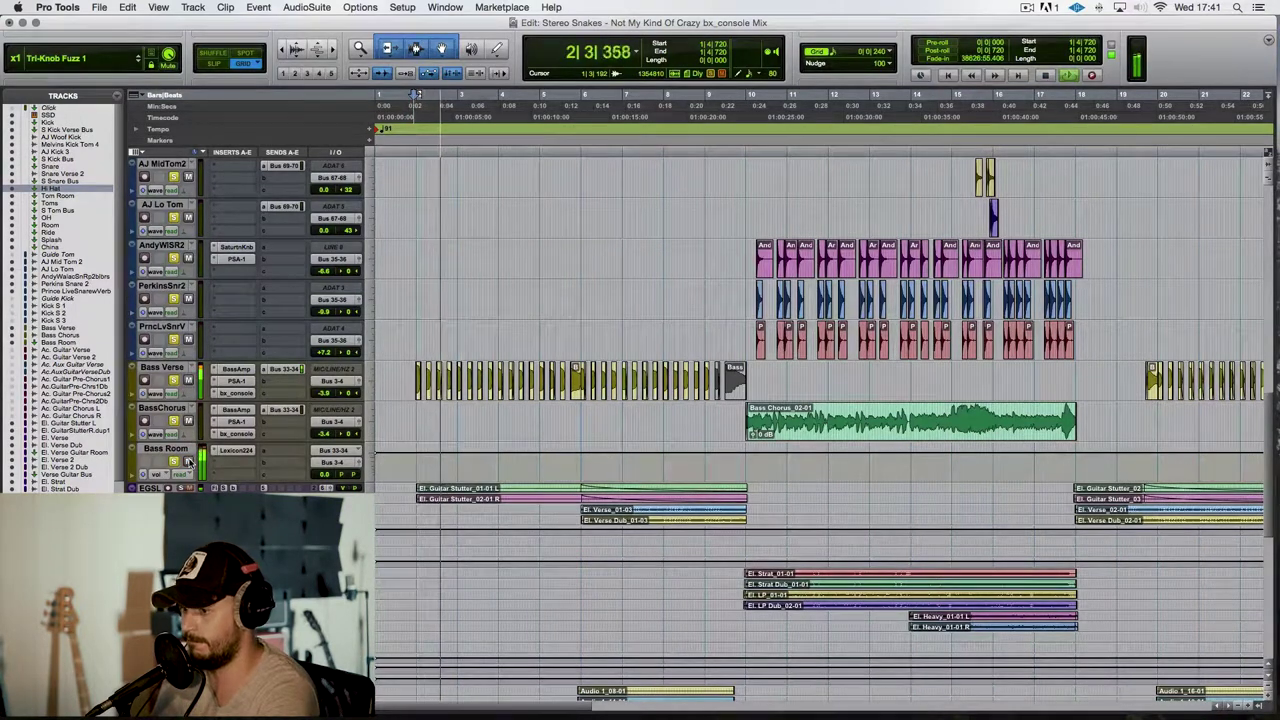
pyautogui.press('space')
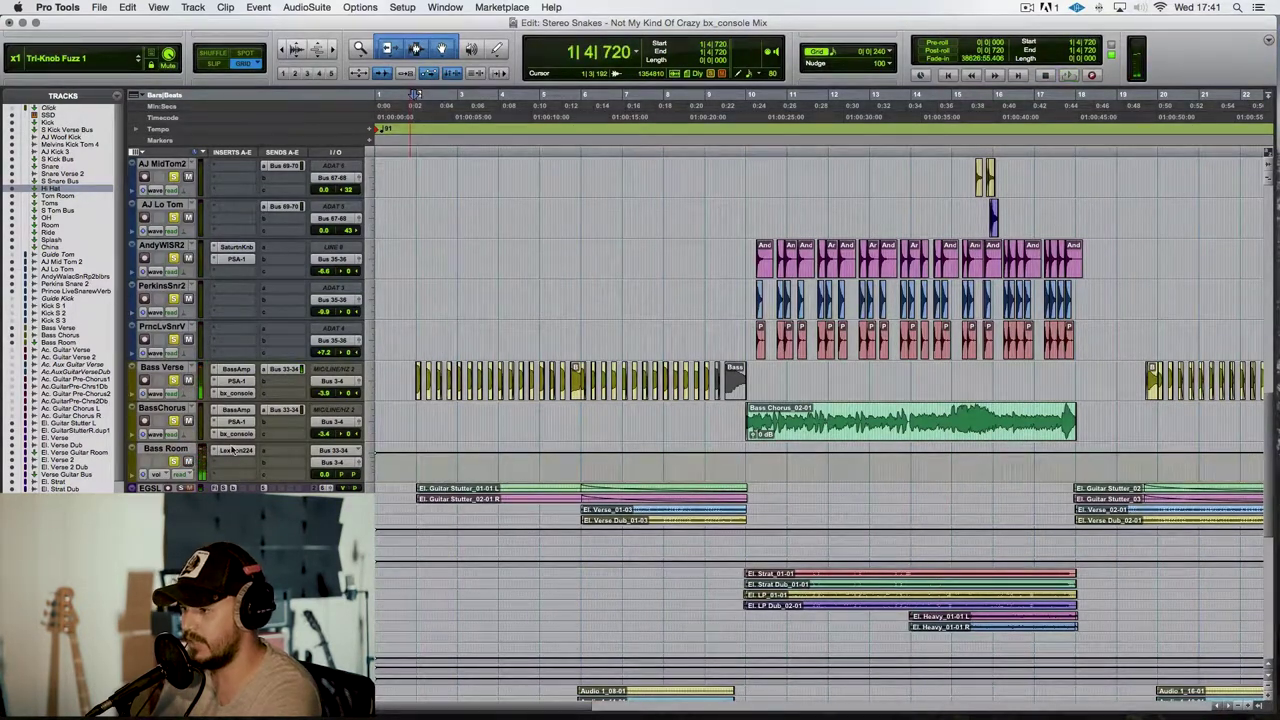
pyautogui.scroll(10, 418, 348)
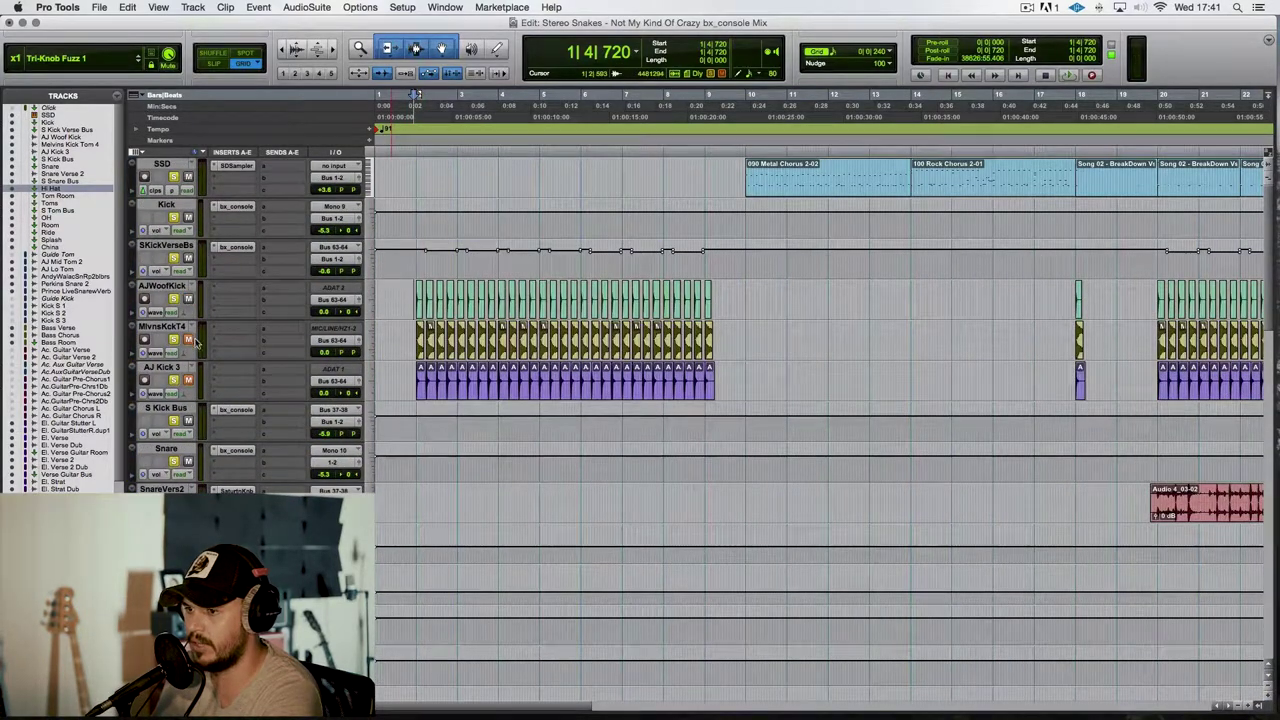
# Step: Play from the session start to bar 6 while reviewing every track, then stop
pyautogui.press('space')
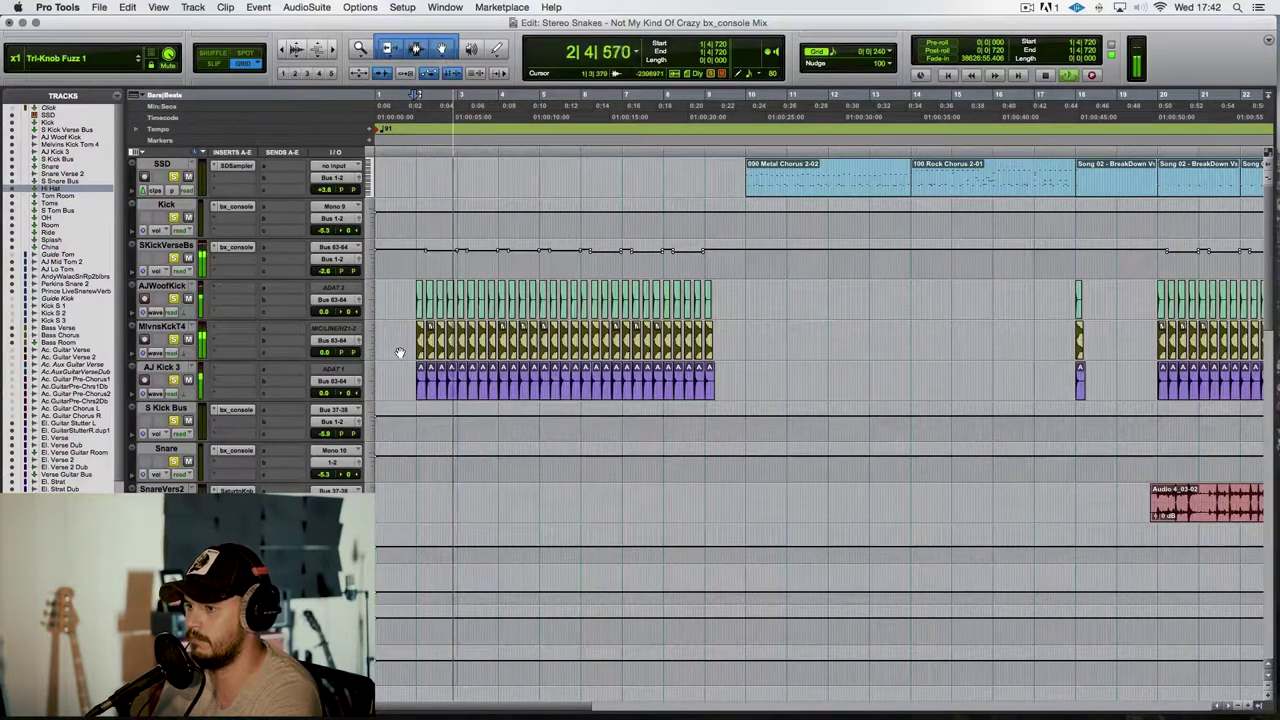
pyautogui.scroll(-15, 399, 353)
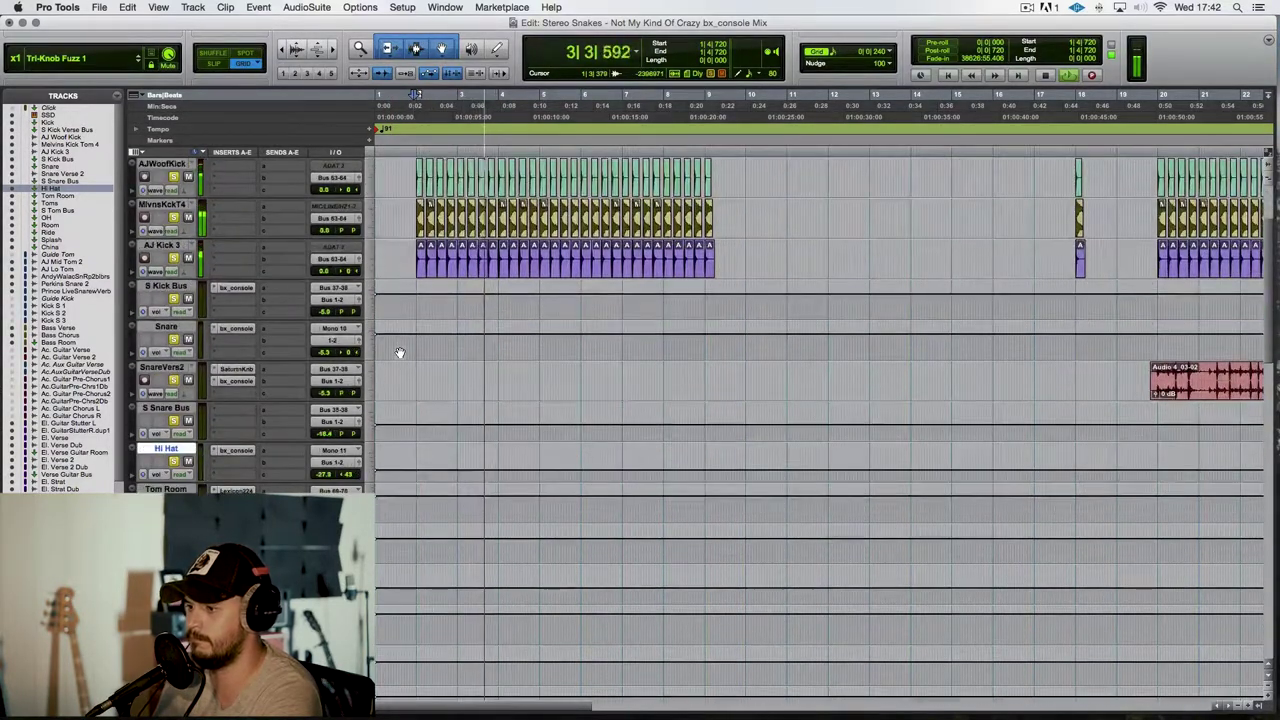
pyautogui.scroll(-5, 399, 353)
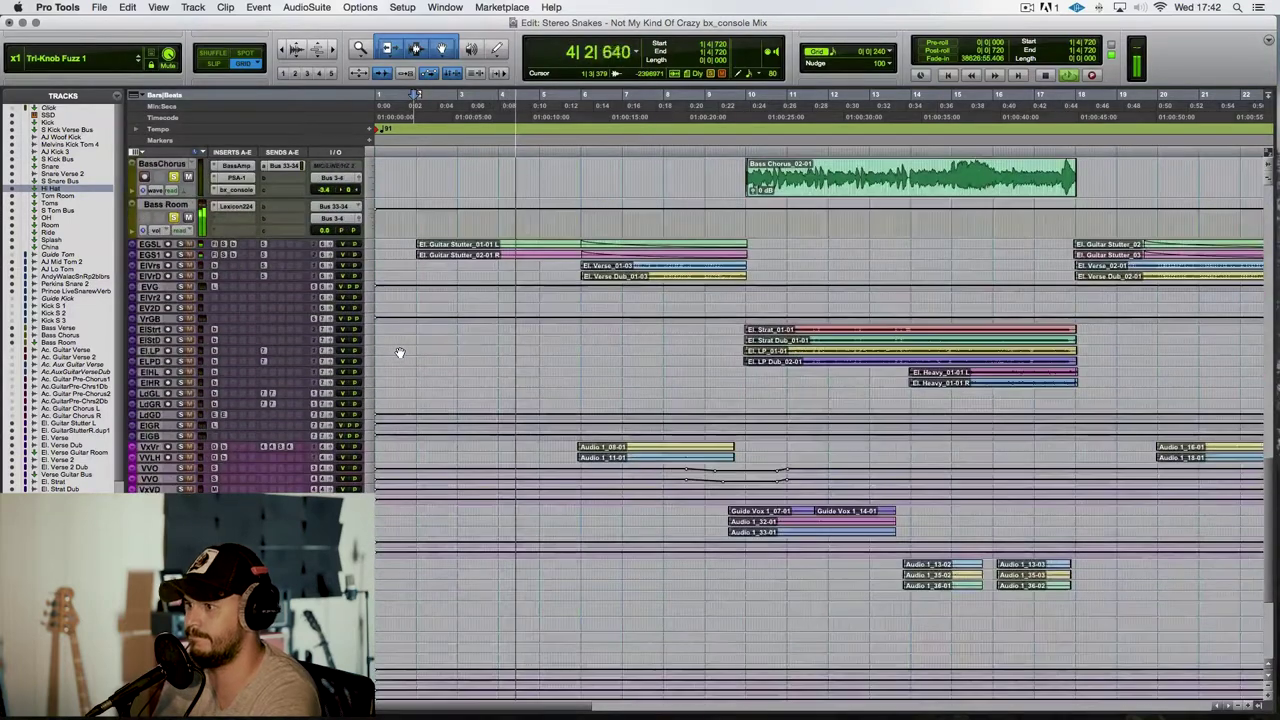
pyautogui.scroll(-5, 399, 353)
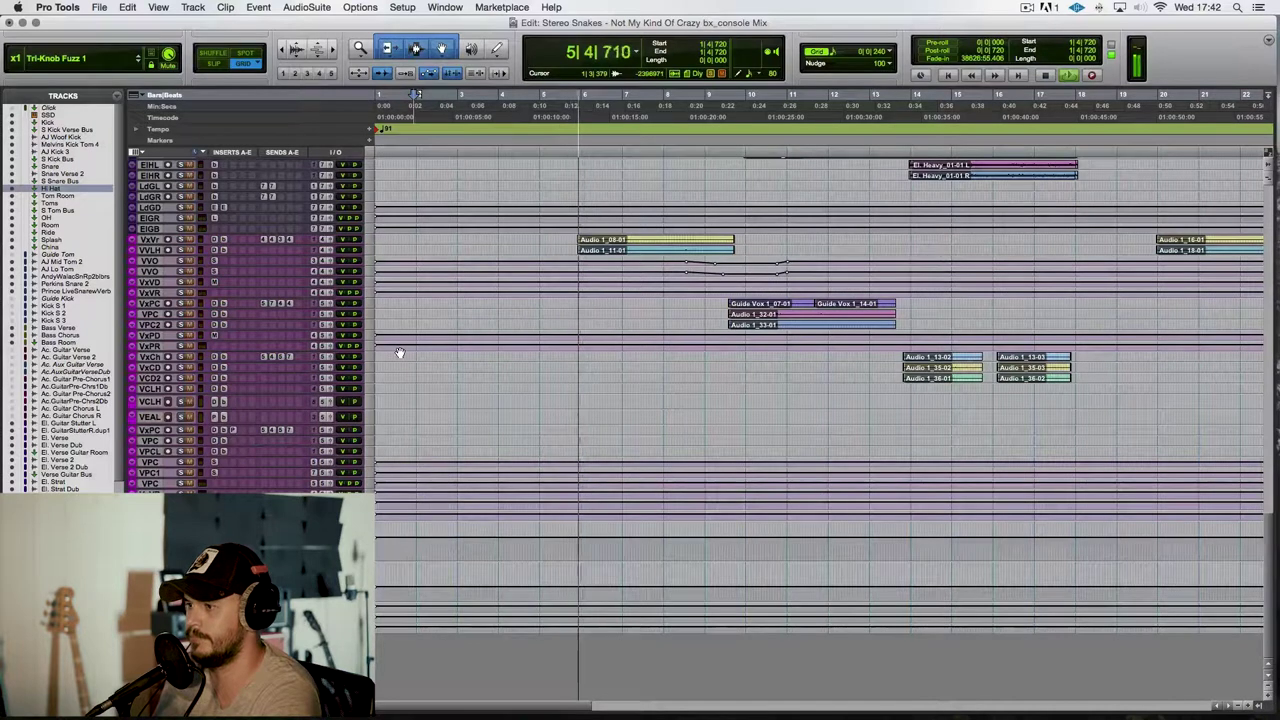
pyautogui.press('space')
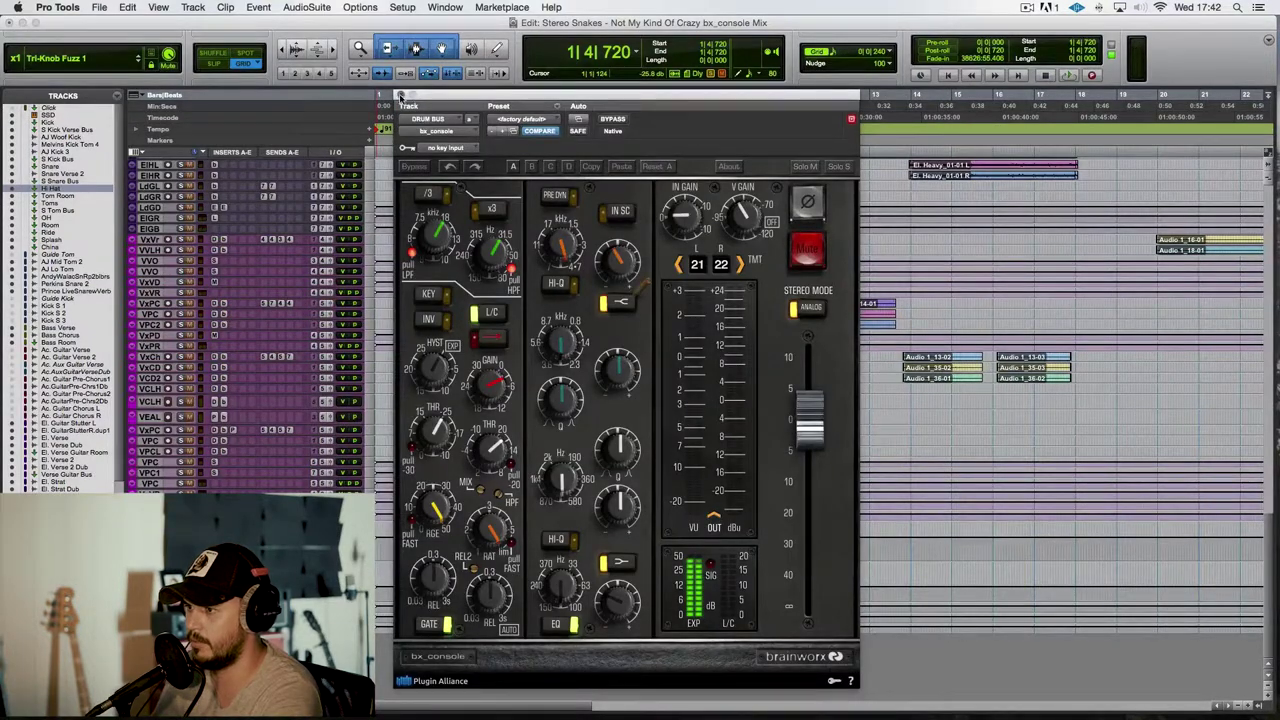
# Step: Close the Drum Bus bx_console window and place the insertion point at 9|4|000
pyautogui.click(400, 95)
pyautogui.scroll(10, 614, 471)
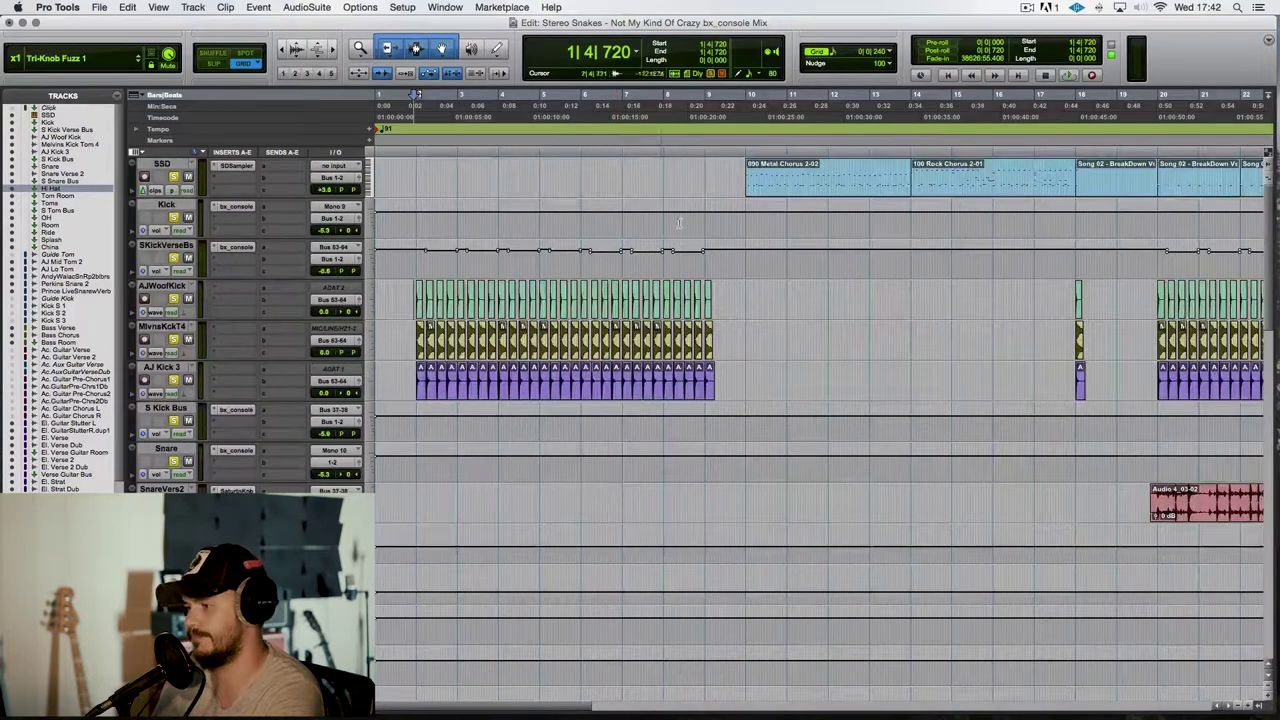
pyautogui.click(730, 170)
pyautogui.scroll(-10, 727, 338)
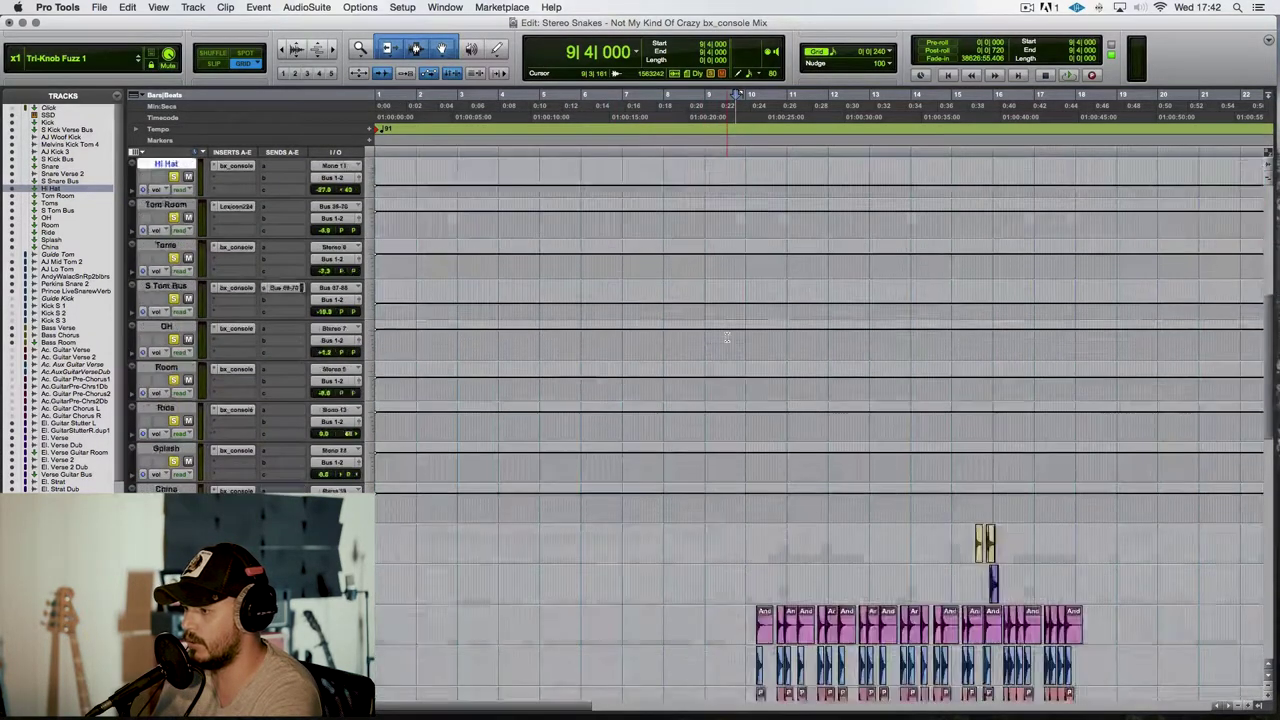
pyautogui.scroll(-5, 727, 338)
pyautogui.scroll(15, 706, 364)
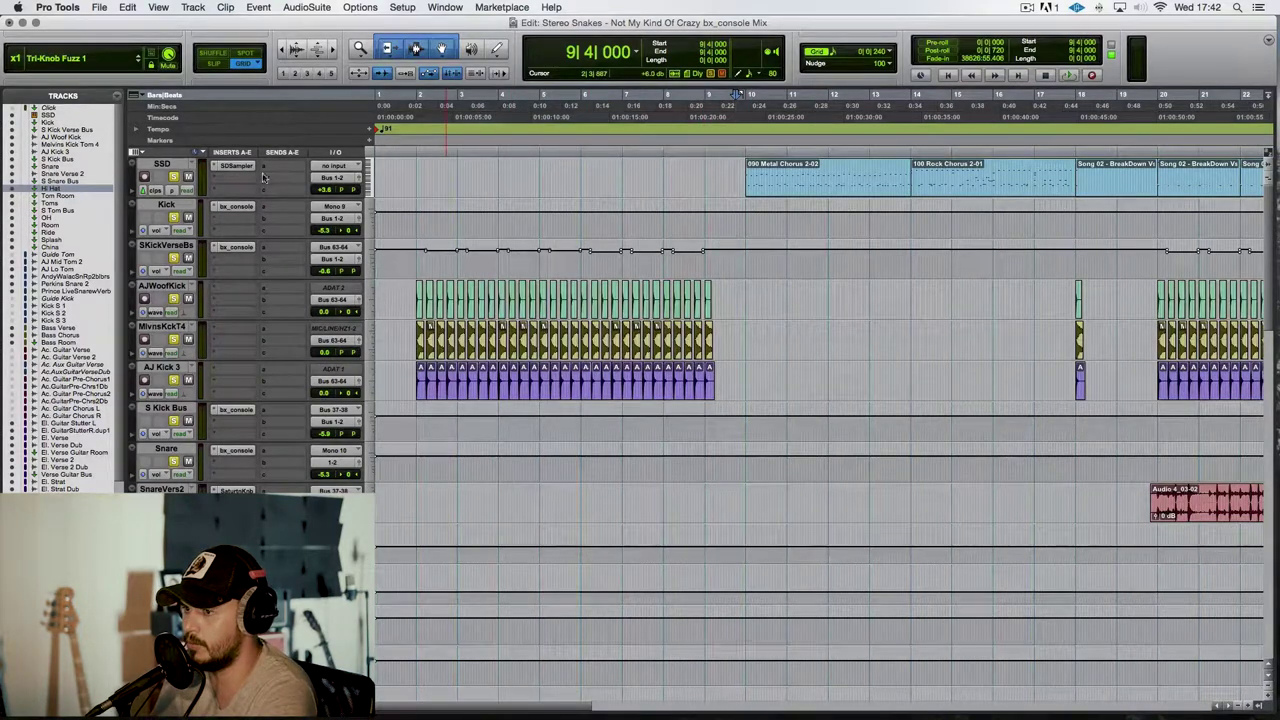
pyautogui.click(233, 168)
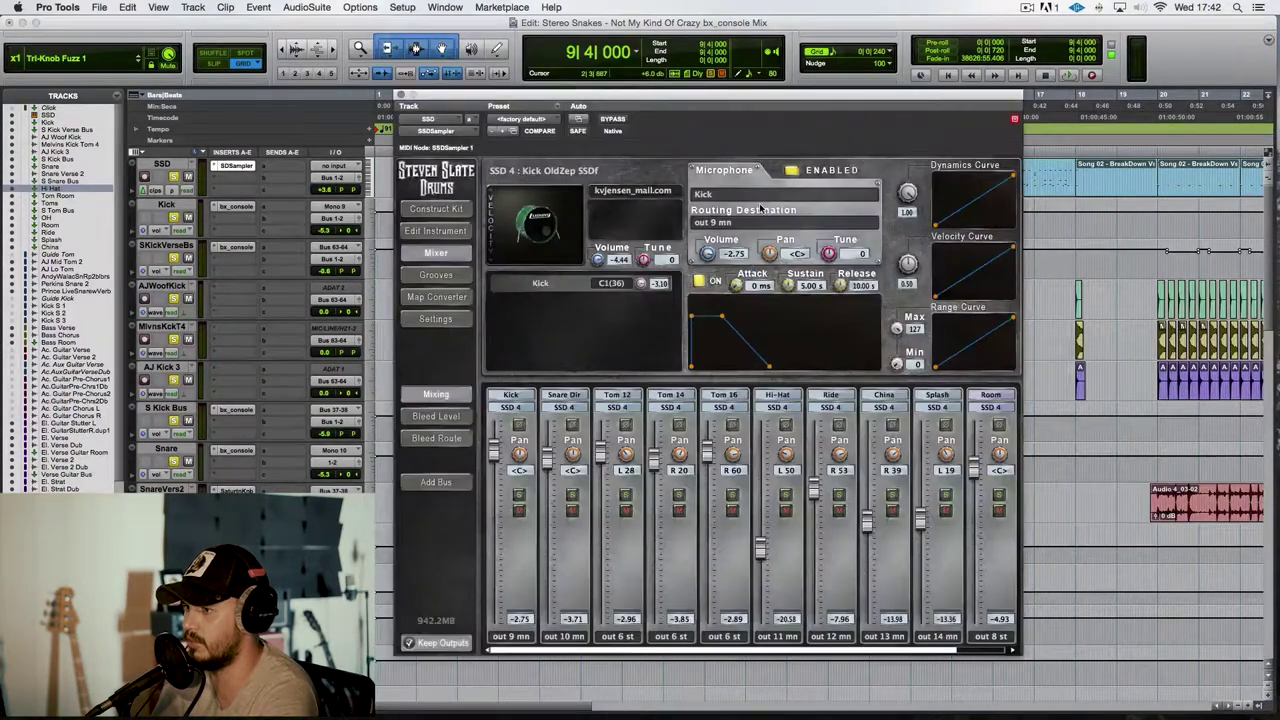
pyautogui.click(436, 209)
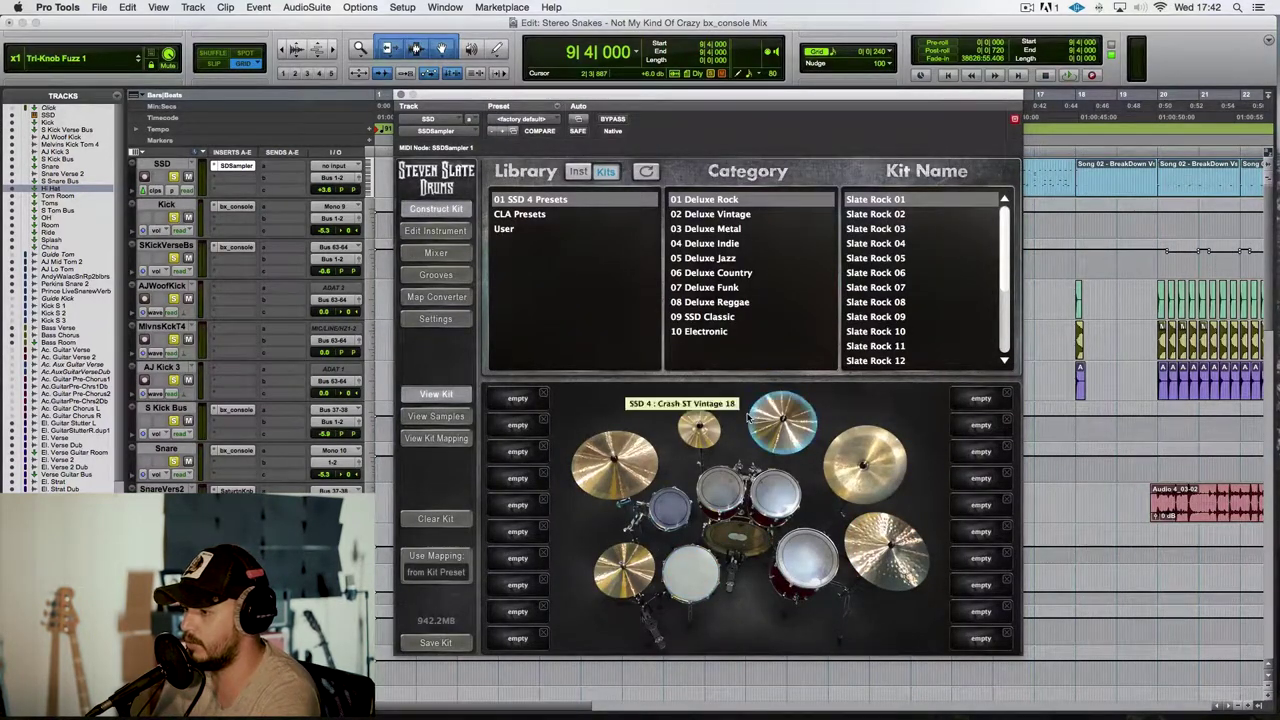
pyautogui.click(433, 231)
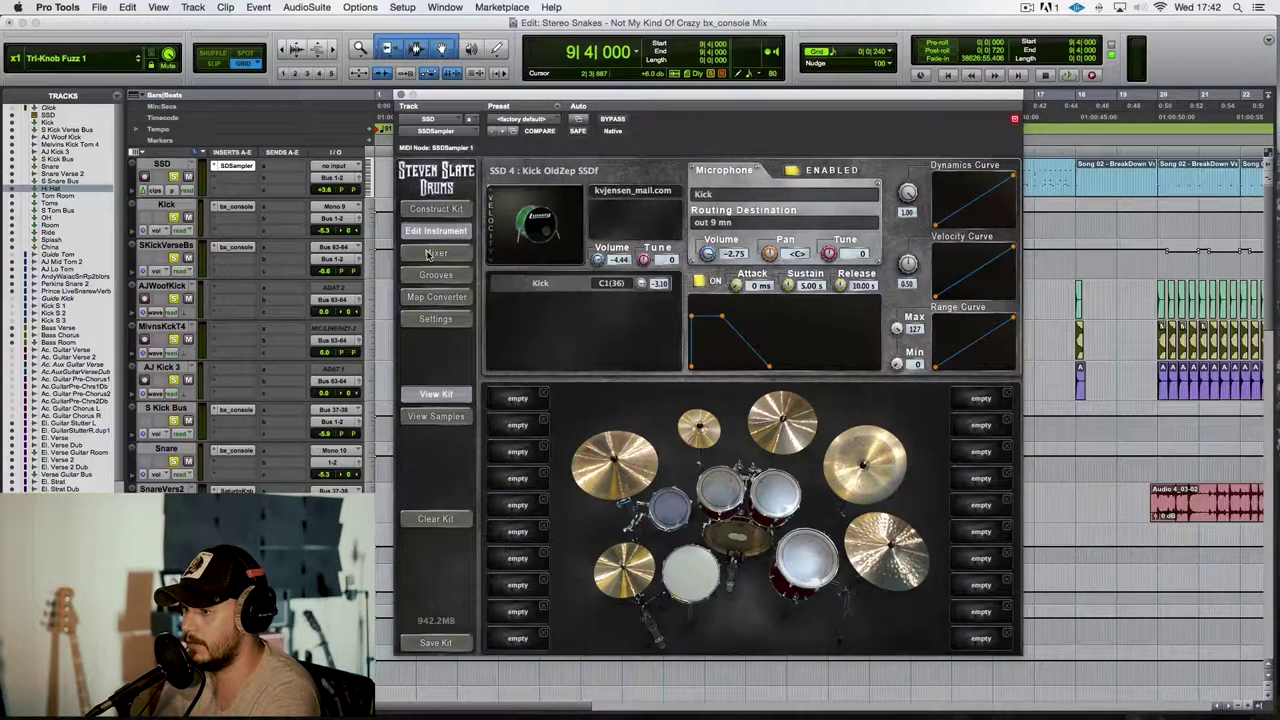
pyautogui.click(430, 254)
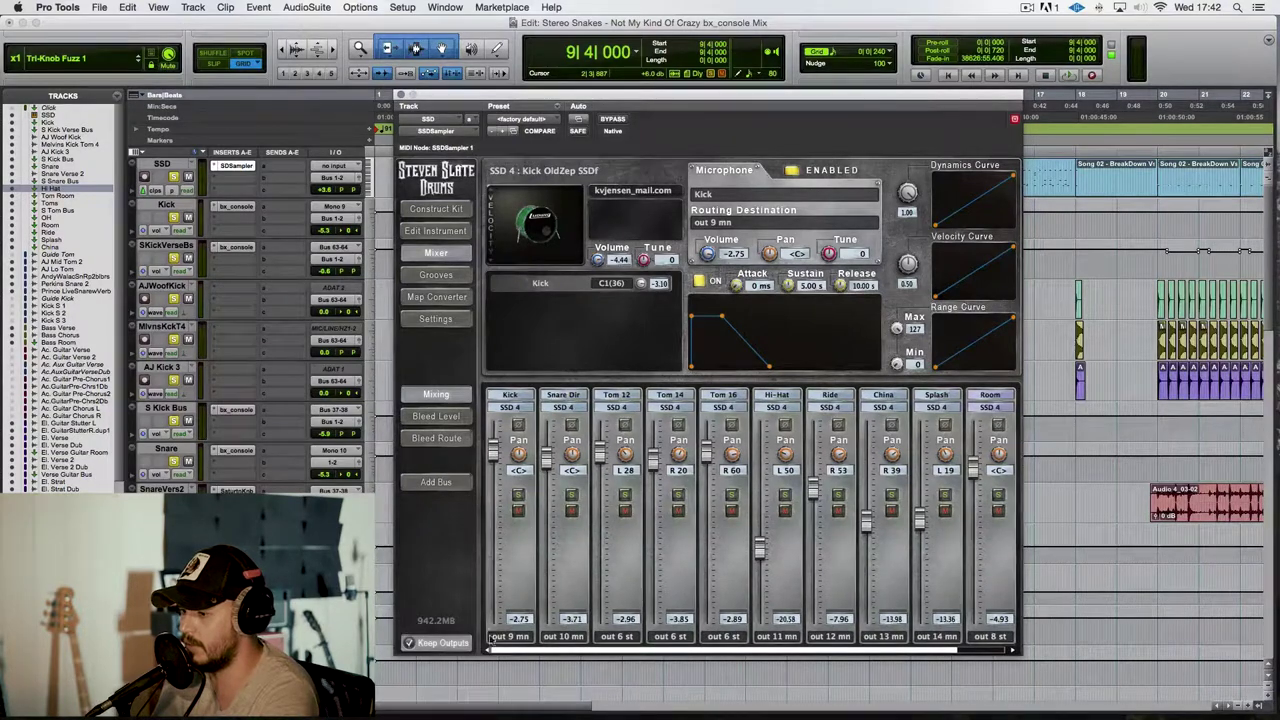
pyautogui.hscroll(1, 791, 640)
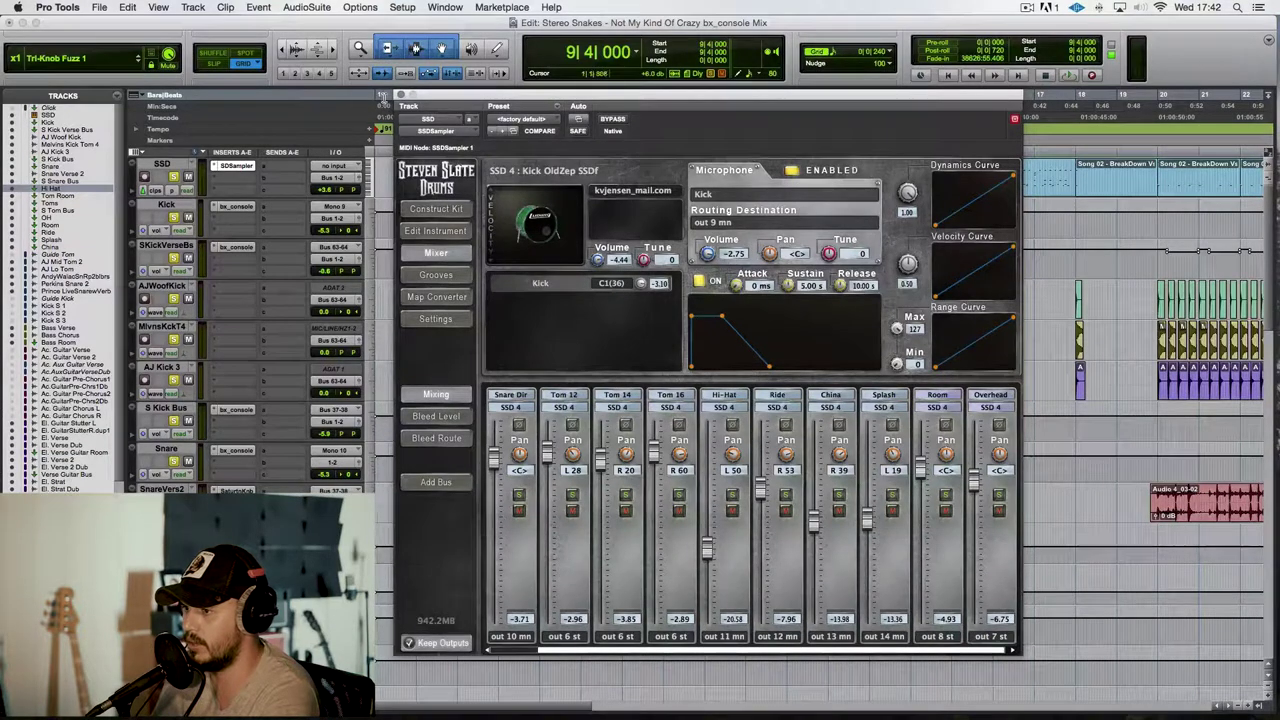
pyautogui.click(400, 95)
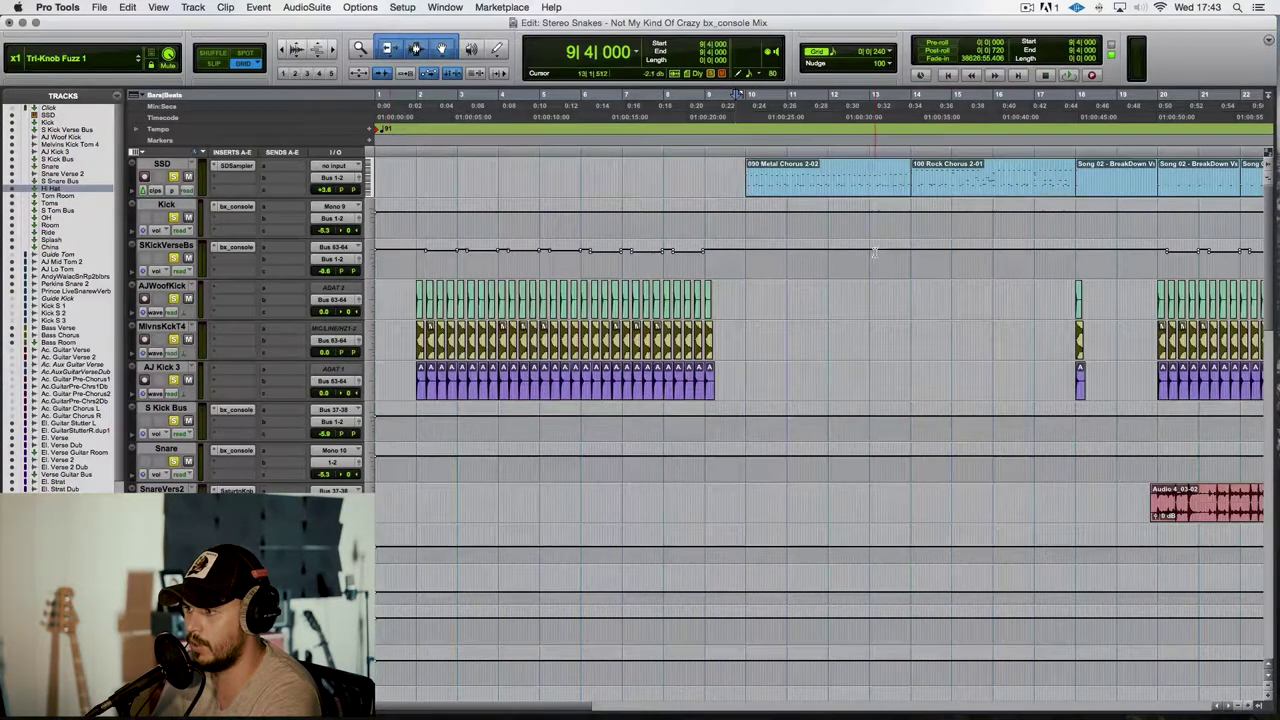
# Step: Move the playback start to 10|1|480 and audition the extra snare section
pyautogui.click(745, 168)
pyautogui.press('space')
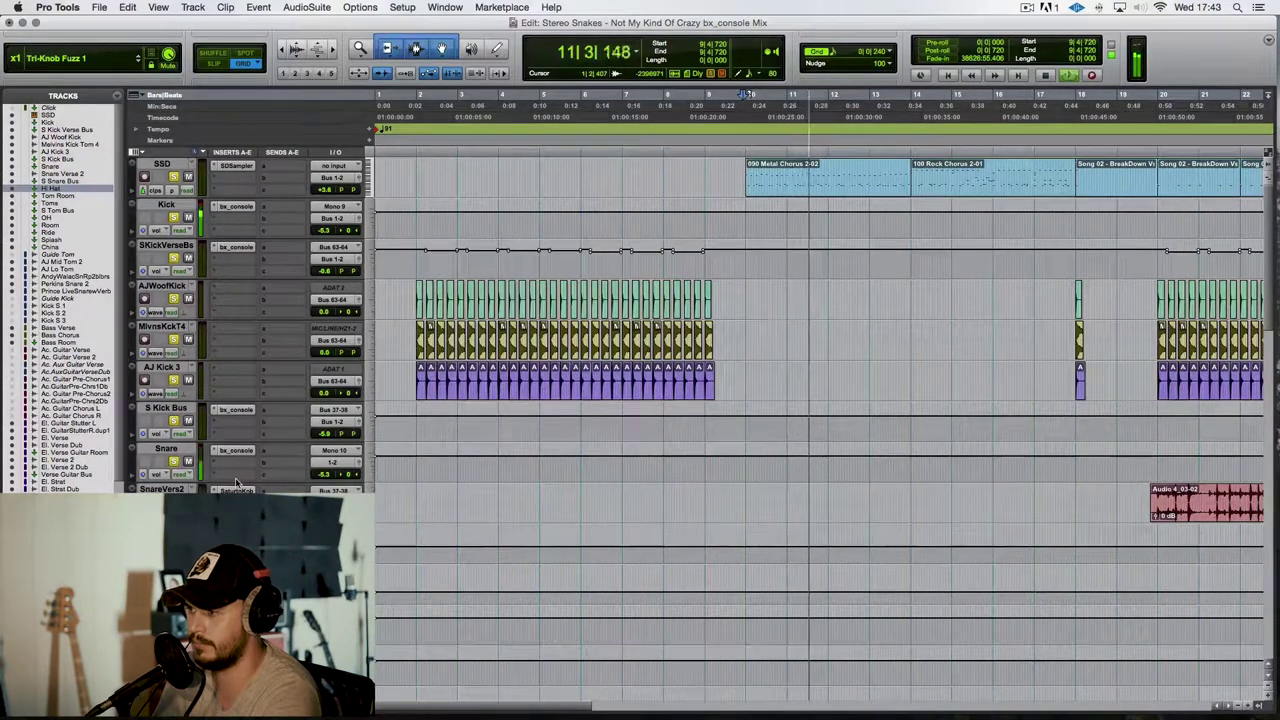
pyautogui.press('space')
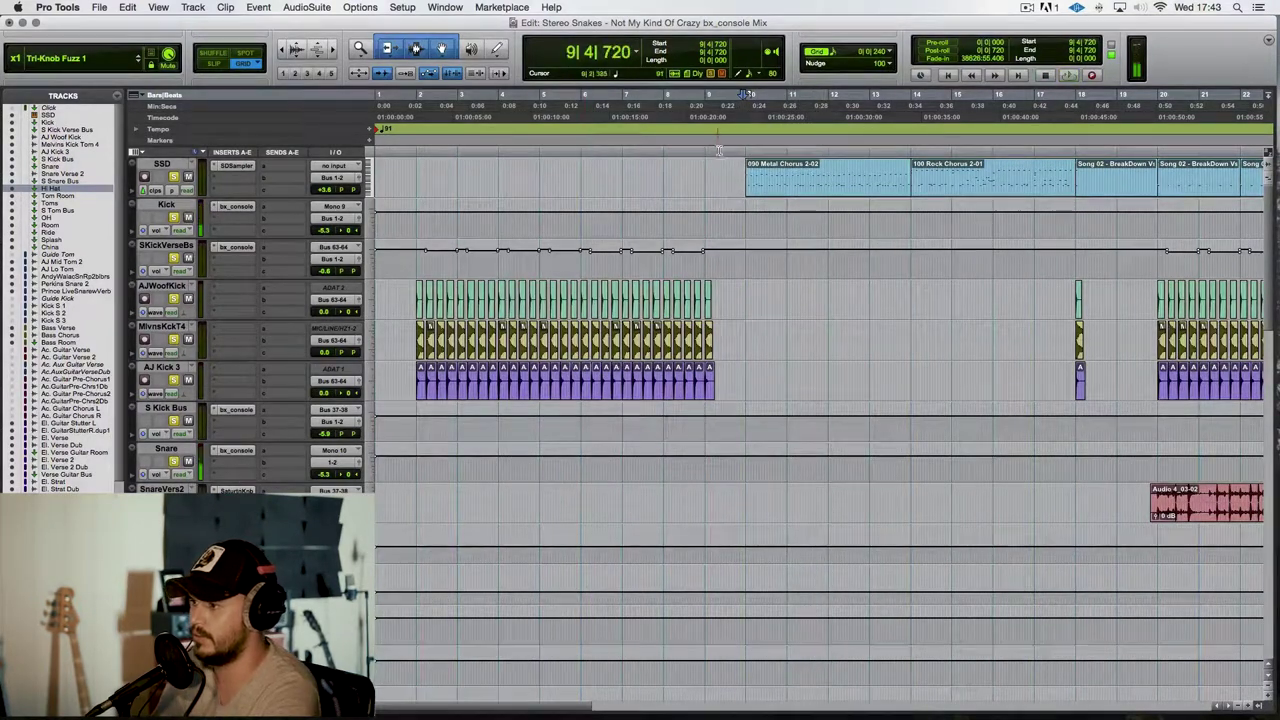
pyautogui.click(740, 172)
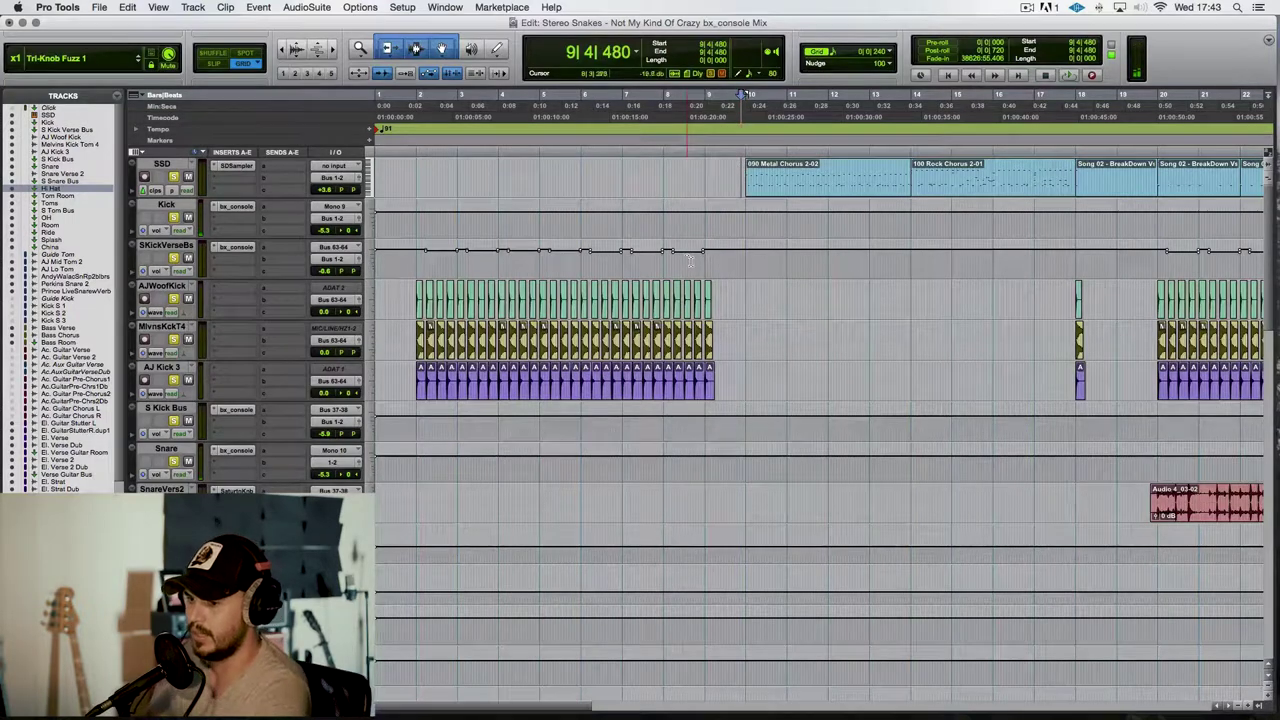
pyautogui.scroll(-10, 571, 420)
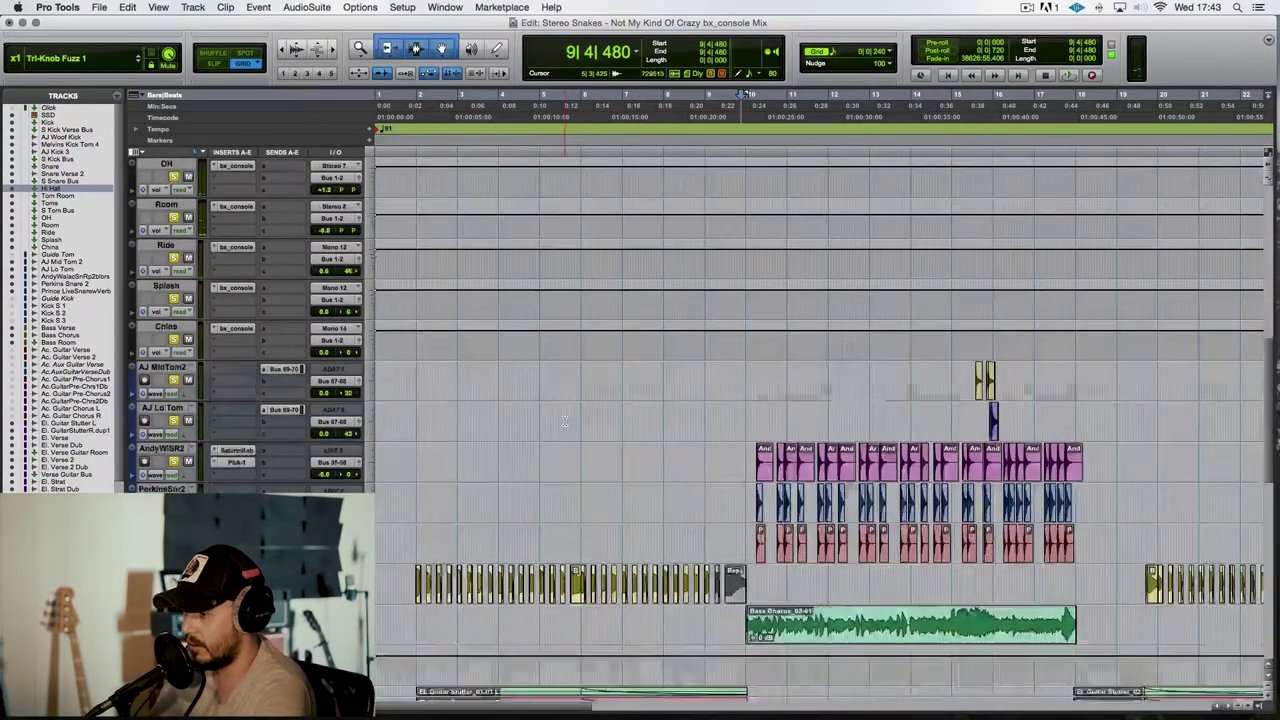
pyautogui.moveTo(742, 94); pyautogui.dragTo(754, 94)
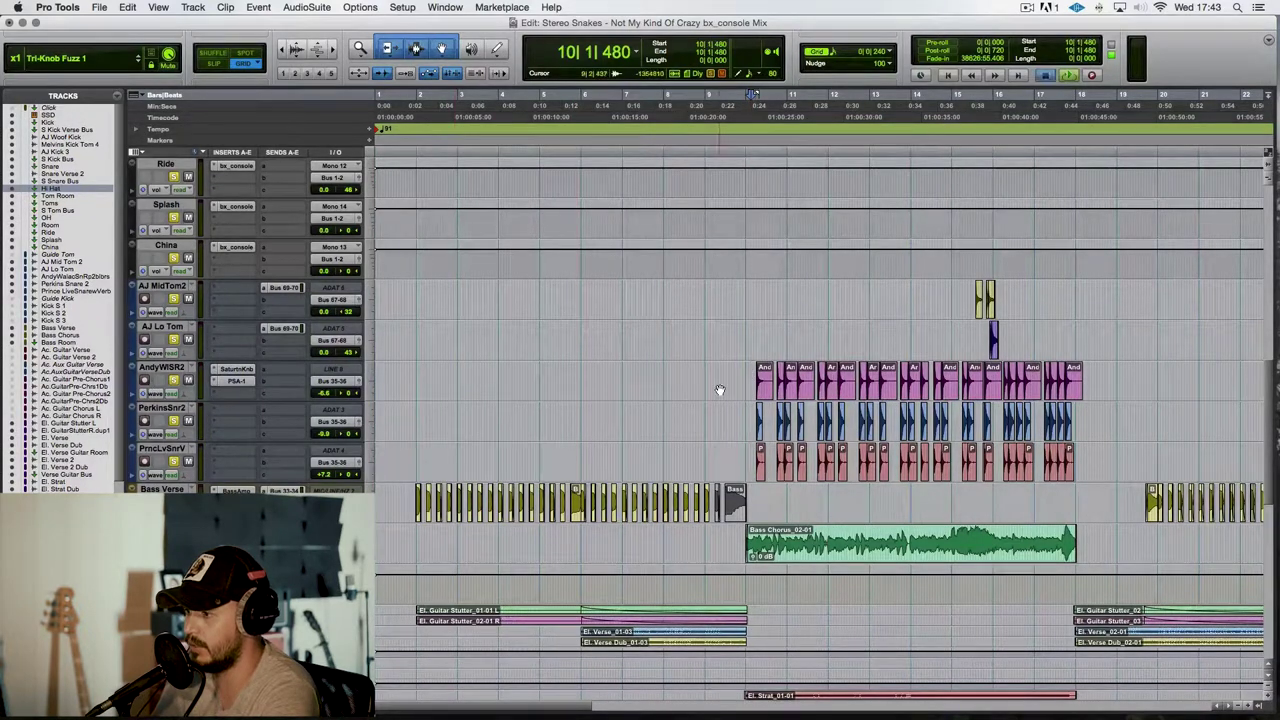
pyautogui.press('space')
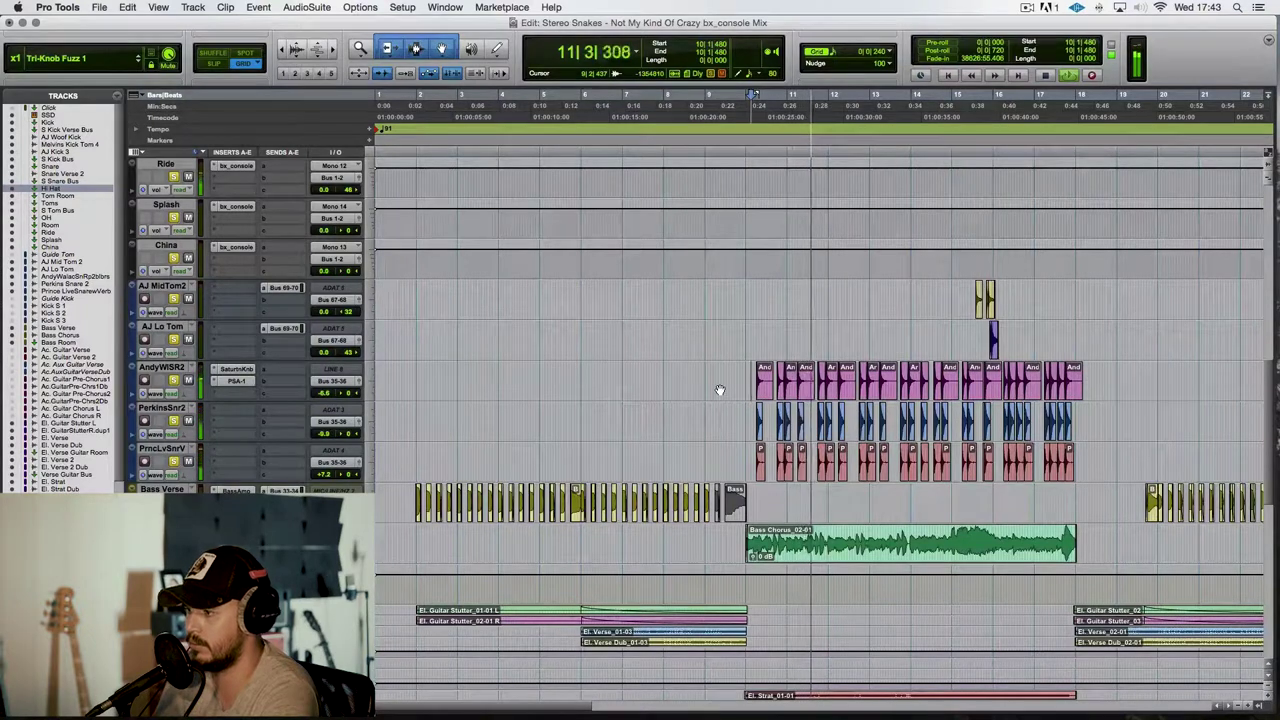
pyautogui.press('space')
# Step: Set the playback start at 15|2|720 and play the tom fill section
pyautogui.click(968, 289)
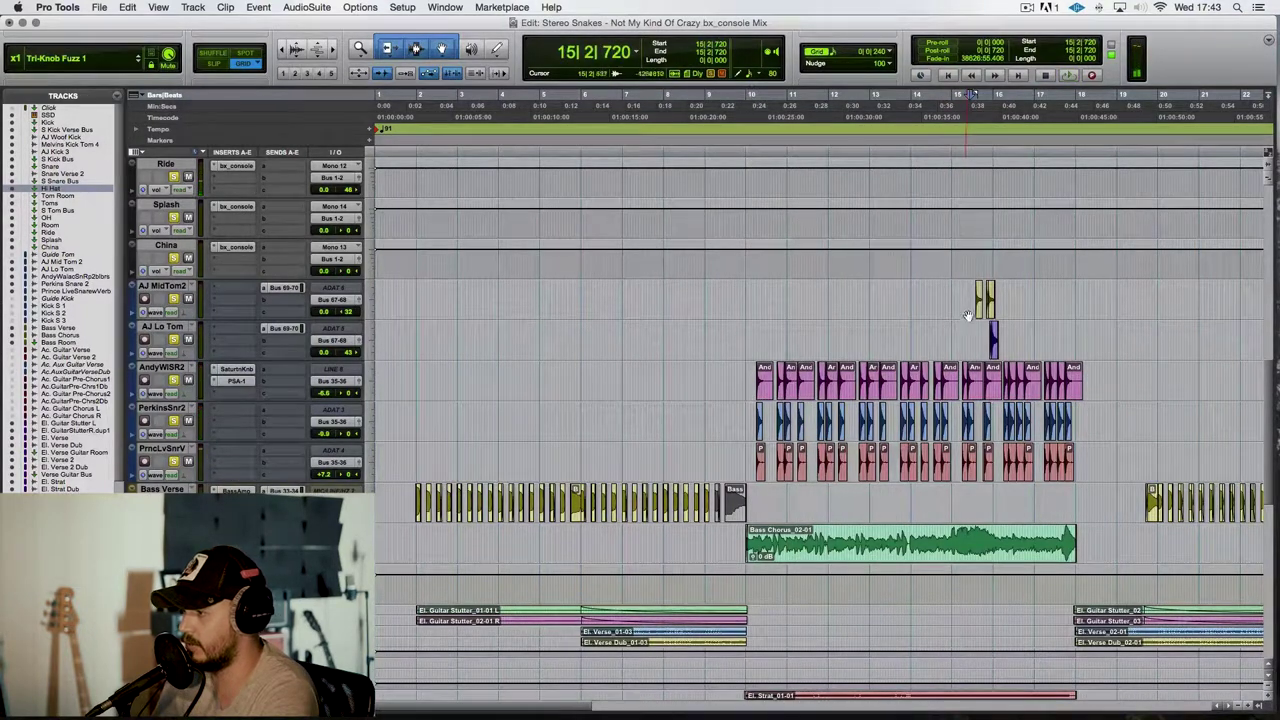
pyautogui.press('space')
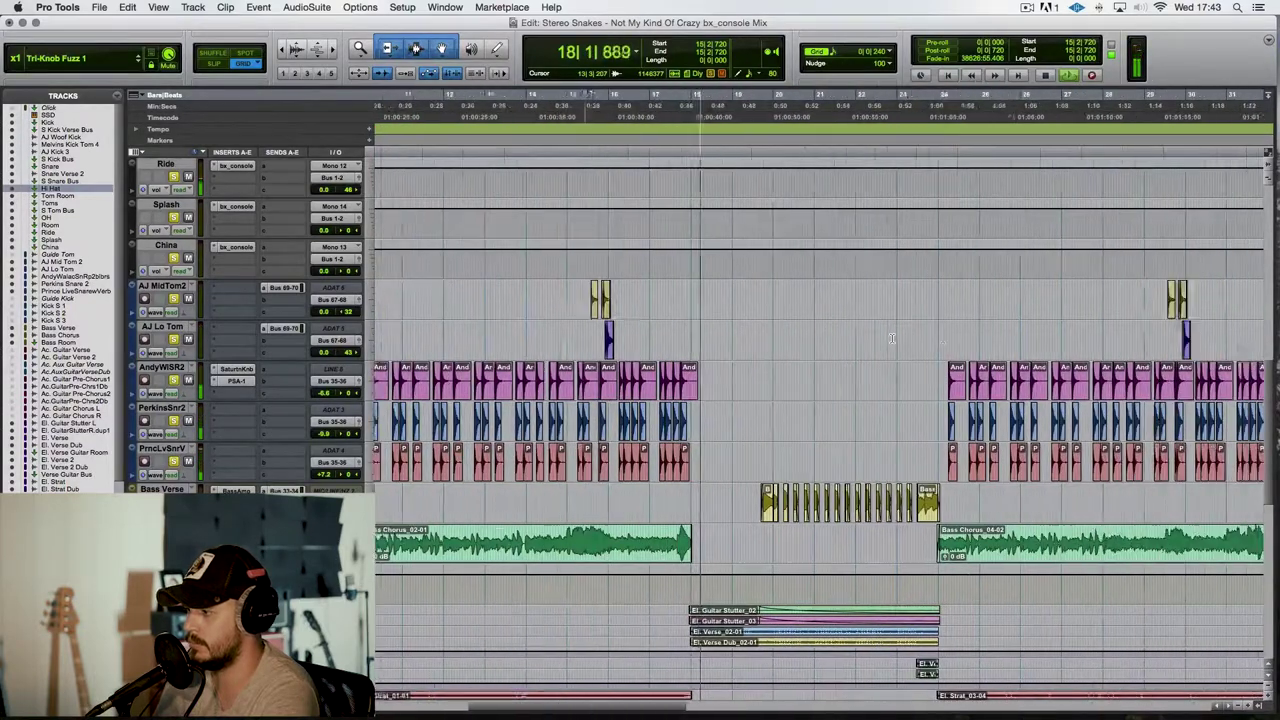
pyautogui.scroll(15, 892, 338)
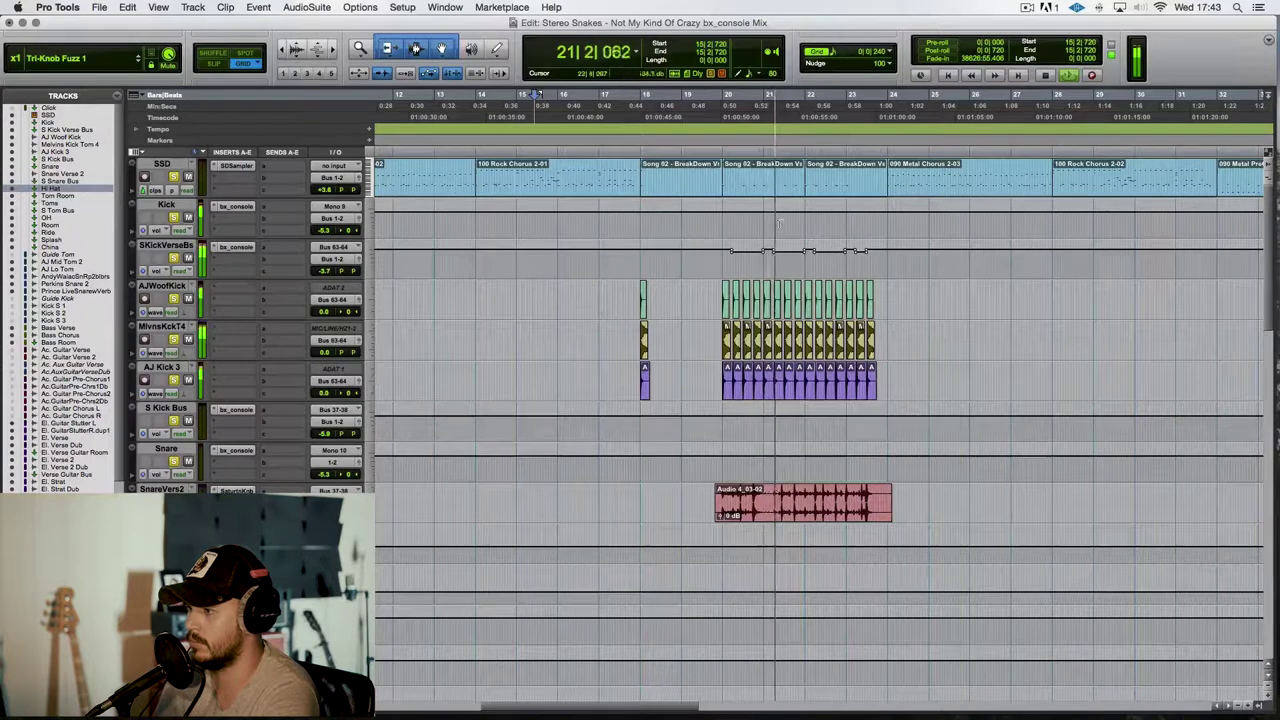
pyautogui.press('space')
# Step: Open the bar 20 breakdown groove in the SSD MIDI editor, close it, and clear the selection
pyautogui.click(757, 187)
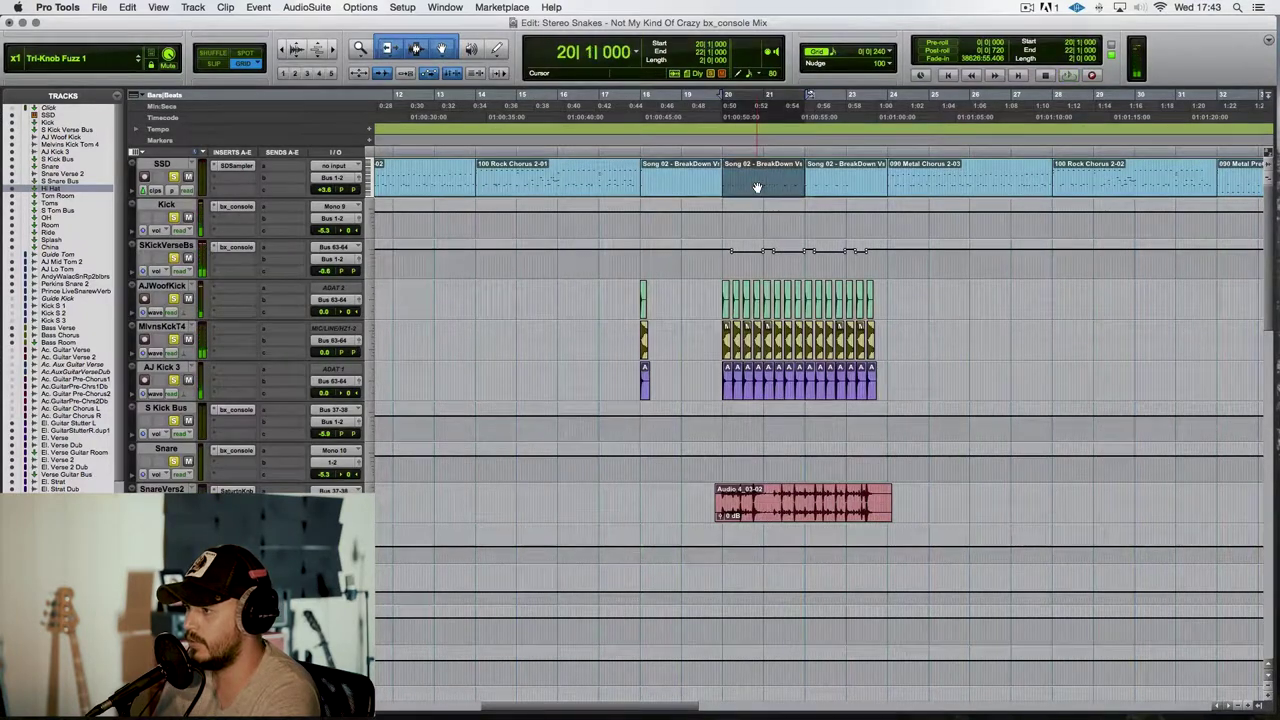
pyautogui.doubleClick(757, 187)
pyautogui.scroll(5, 686, 386)
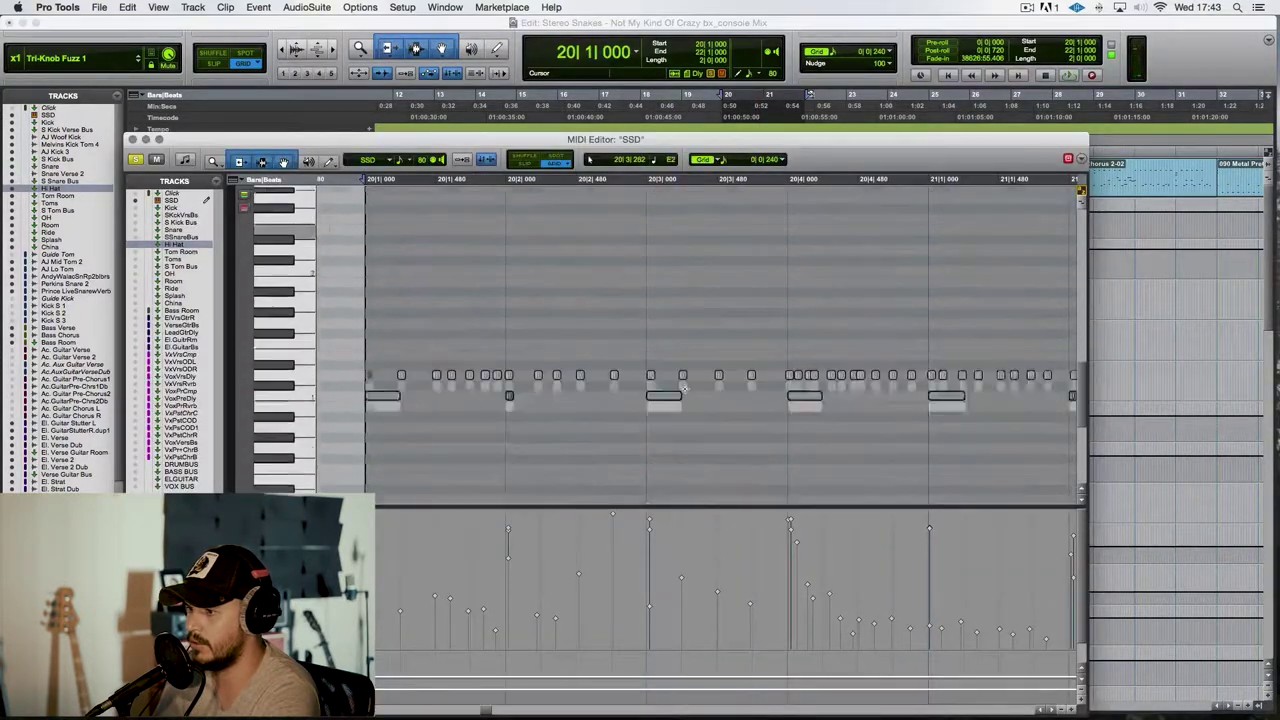
pyautogui.scroll(-2, 685, 388)
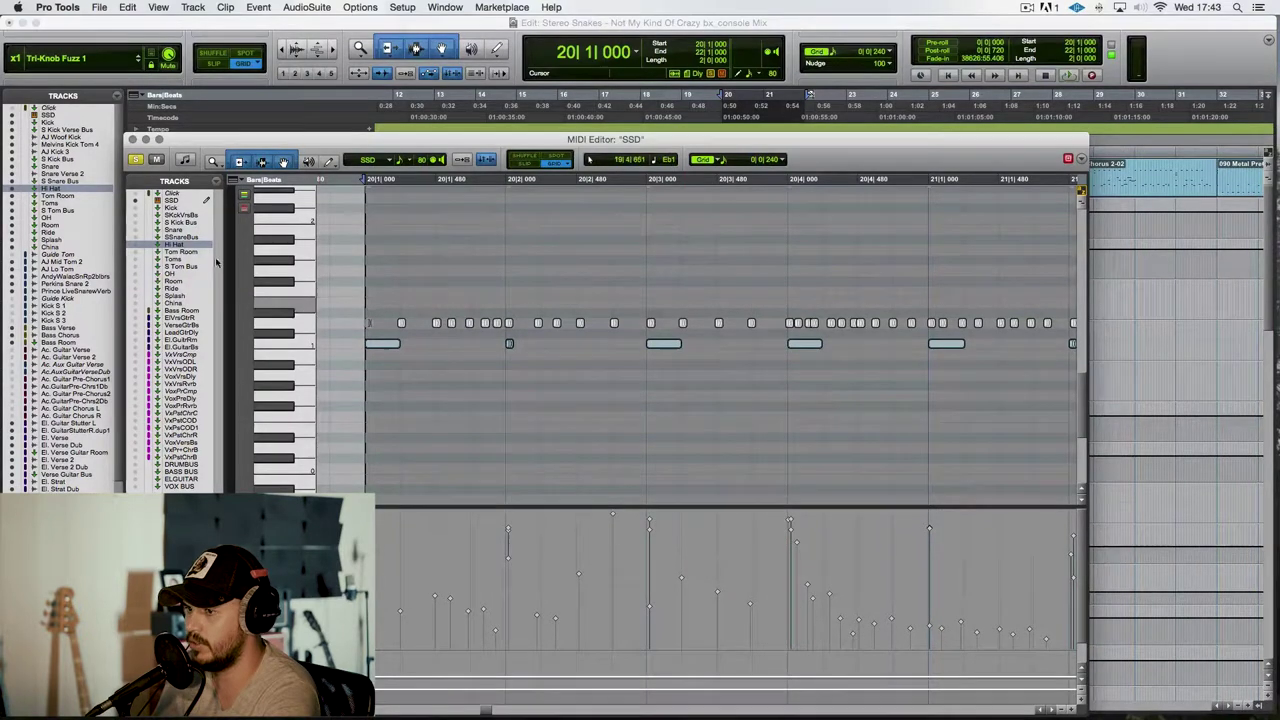
pyautogui.click(133, 140)
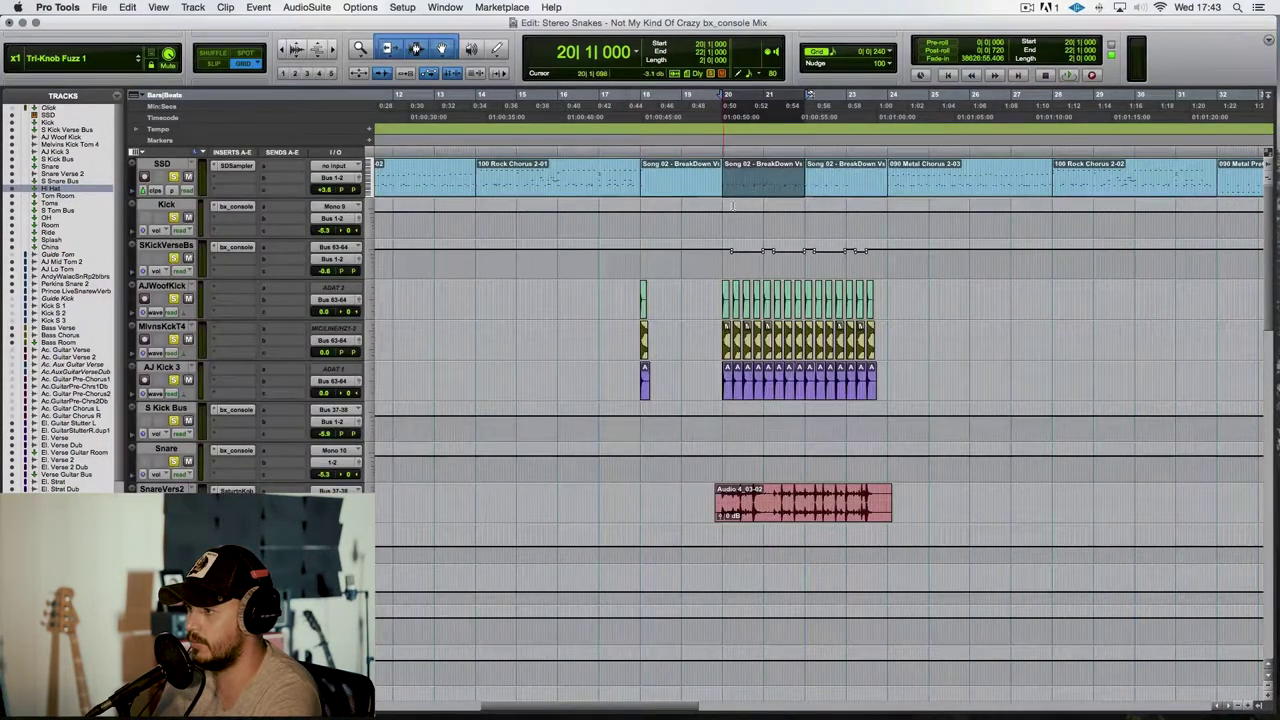
pyautogui.click(709, 491)
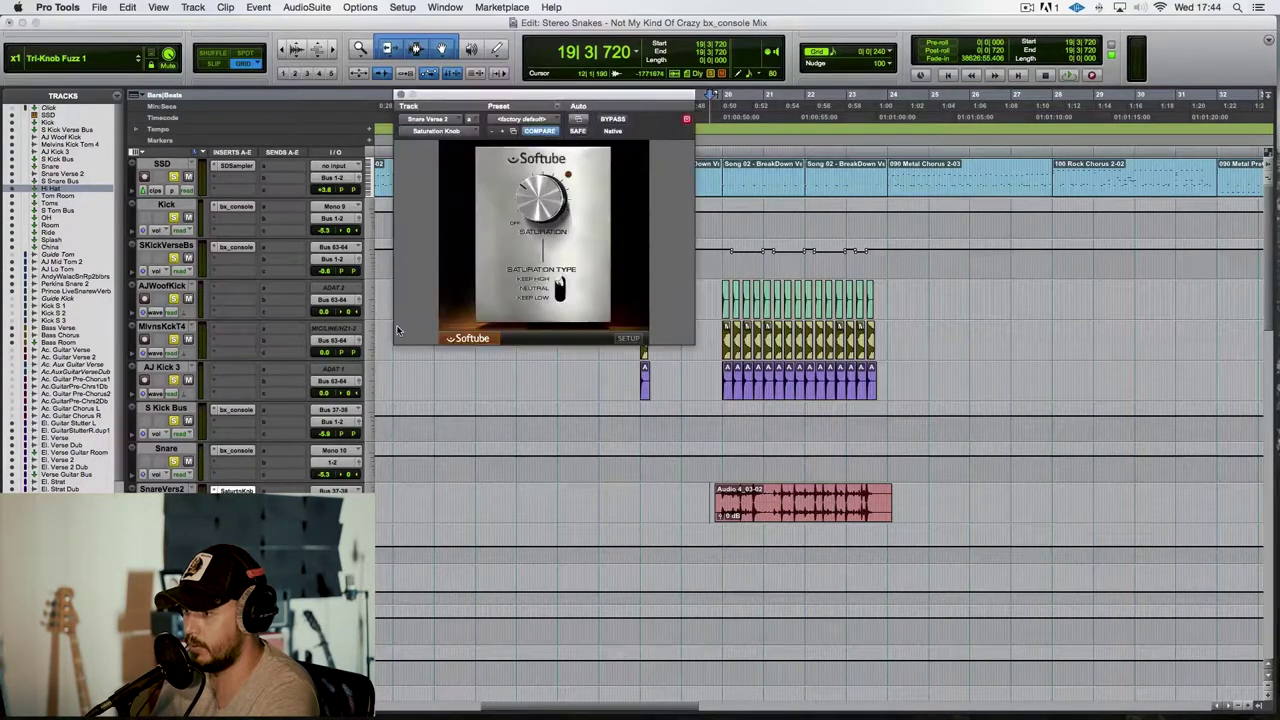
pyautogui.click(400, 95)
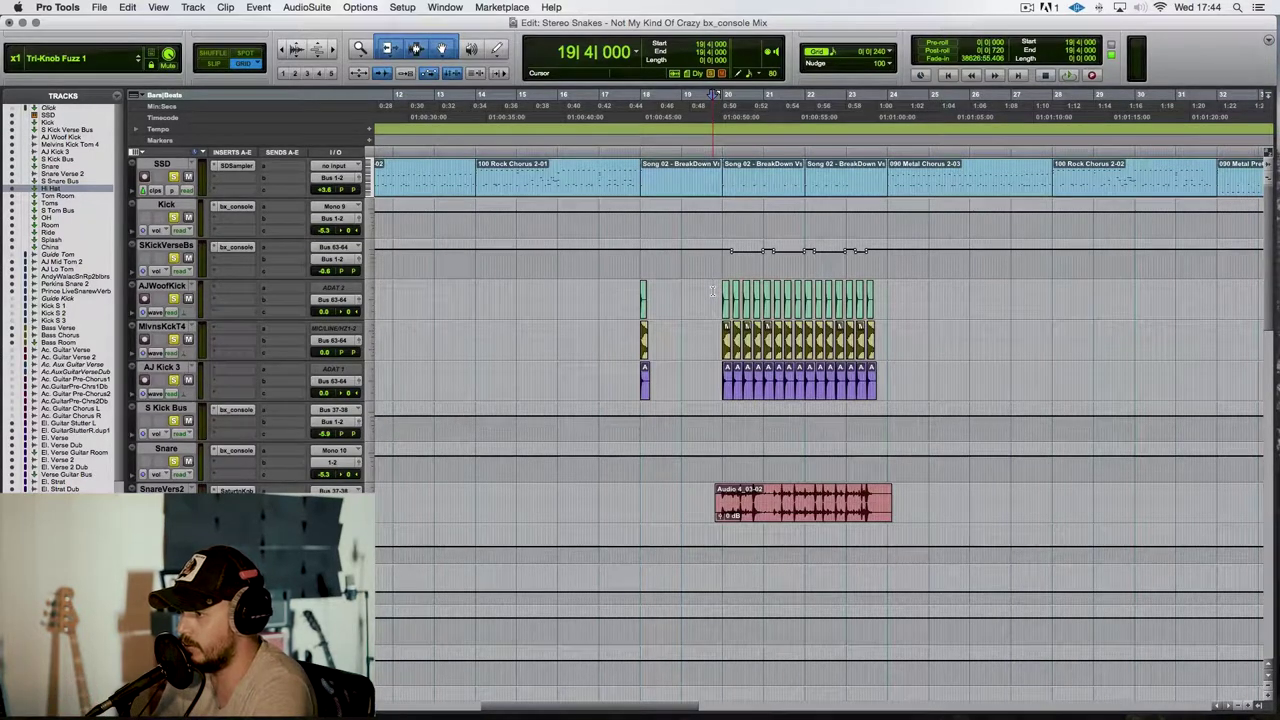
# Step: Play the drums from bar 19 following the playhead, stop, then reveal the guitar and vocal tracks
pyautogui.press('space')
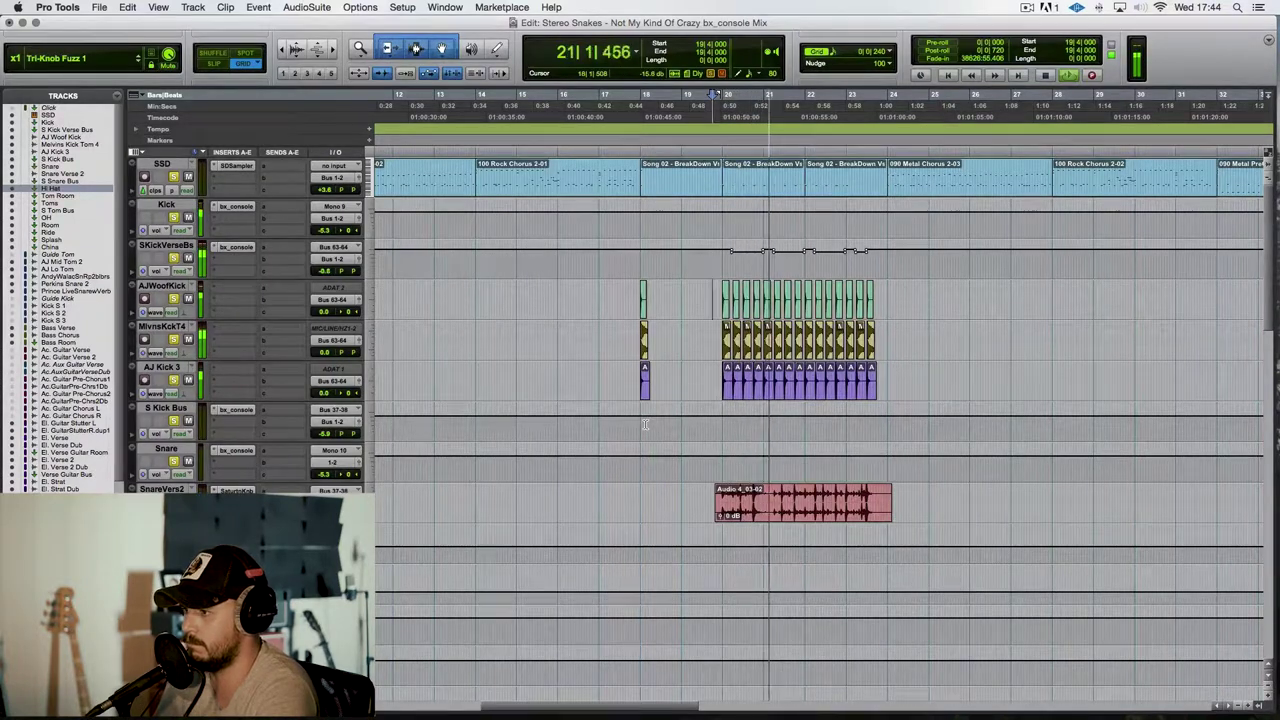
pyautogui.hscroll(3, 645, 424)
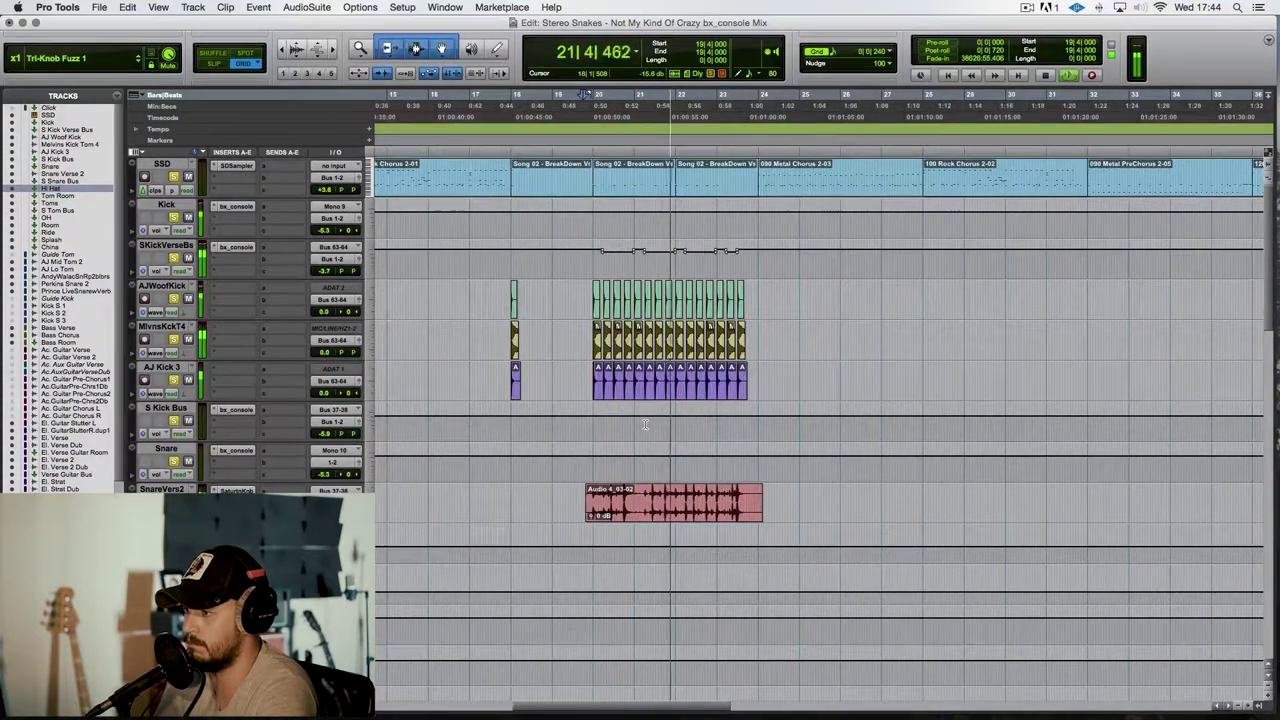
pyautogui.scroll(-3, 645, 424)
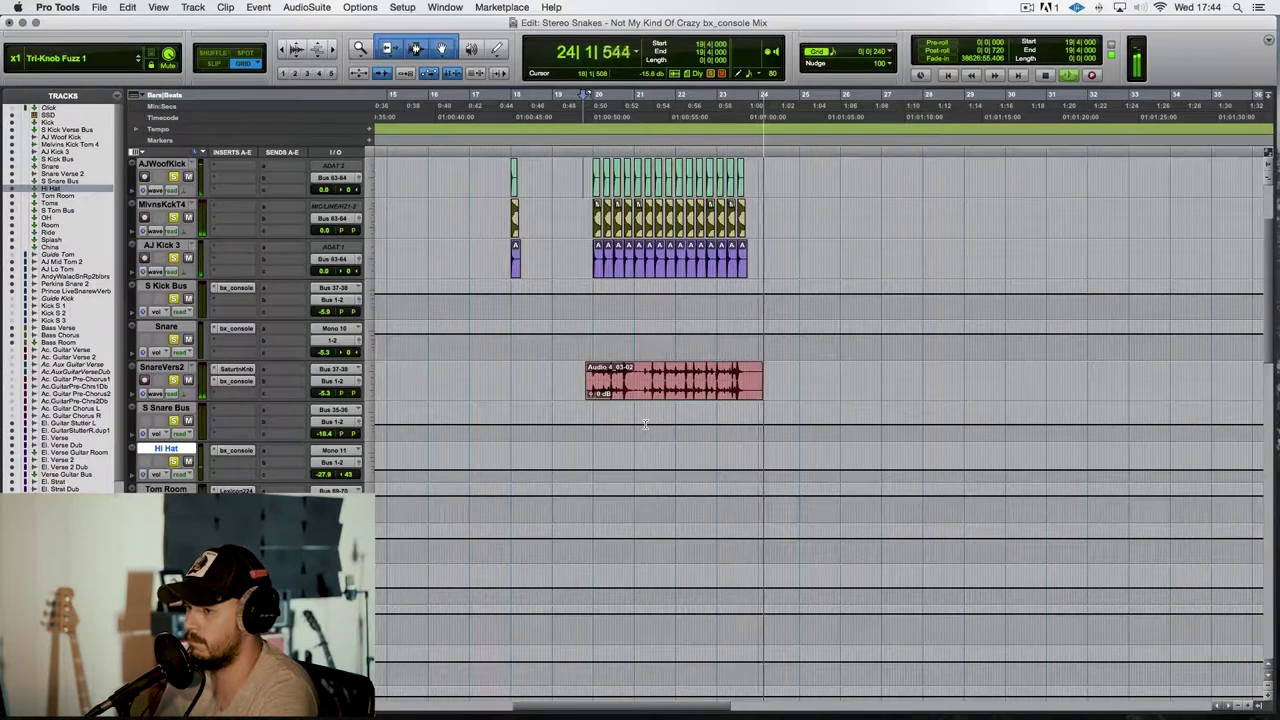
pyautogui.hscroll(3, 645, 424)
pyautogui.scroll(3, 700, 390)
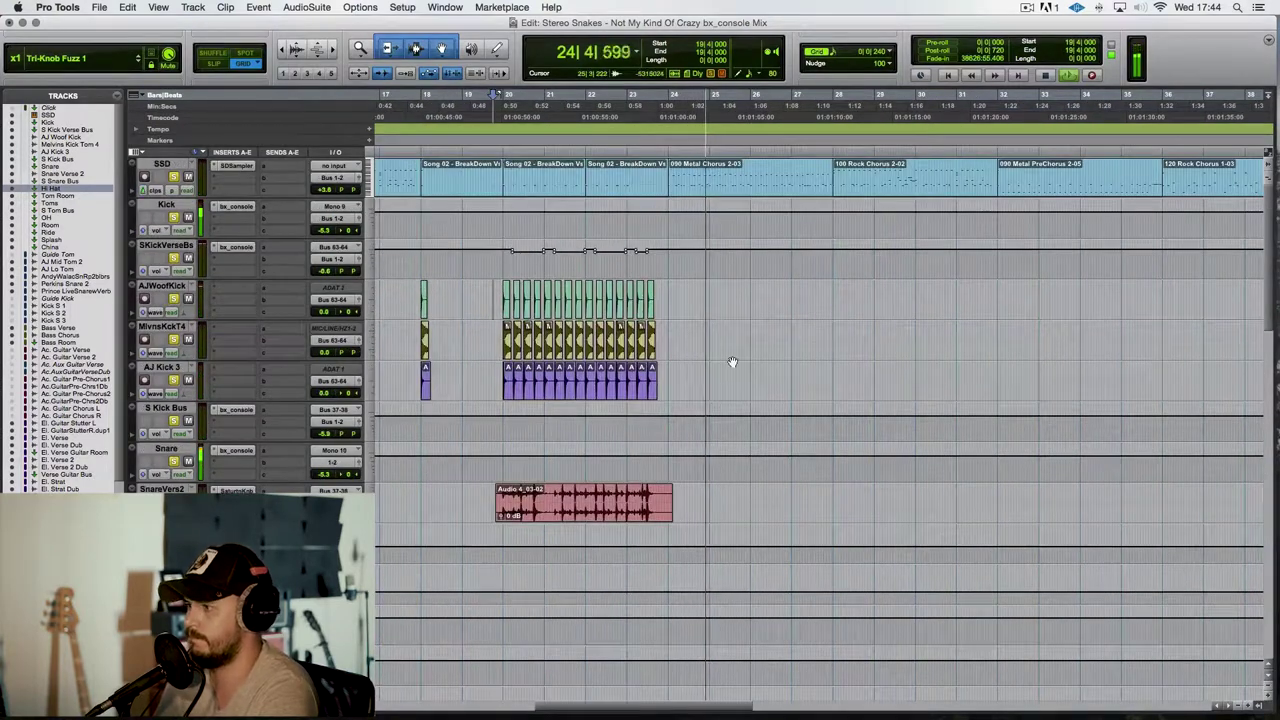
pyautogui.hscroll(3, 732, 362)
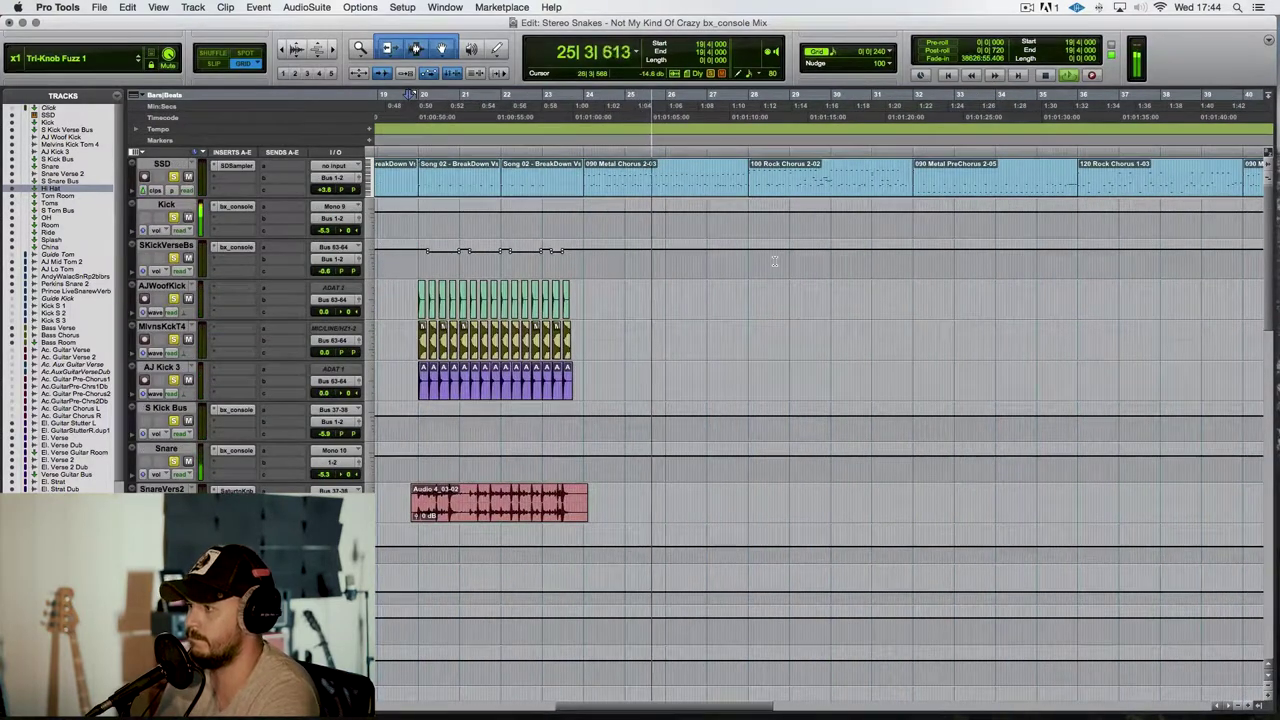
pyautogui.hscroll(2, 774, 261)
pyautogui.hscroll(1, 774, 261)
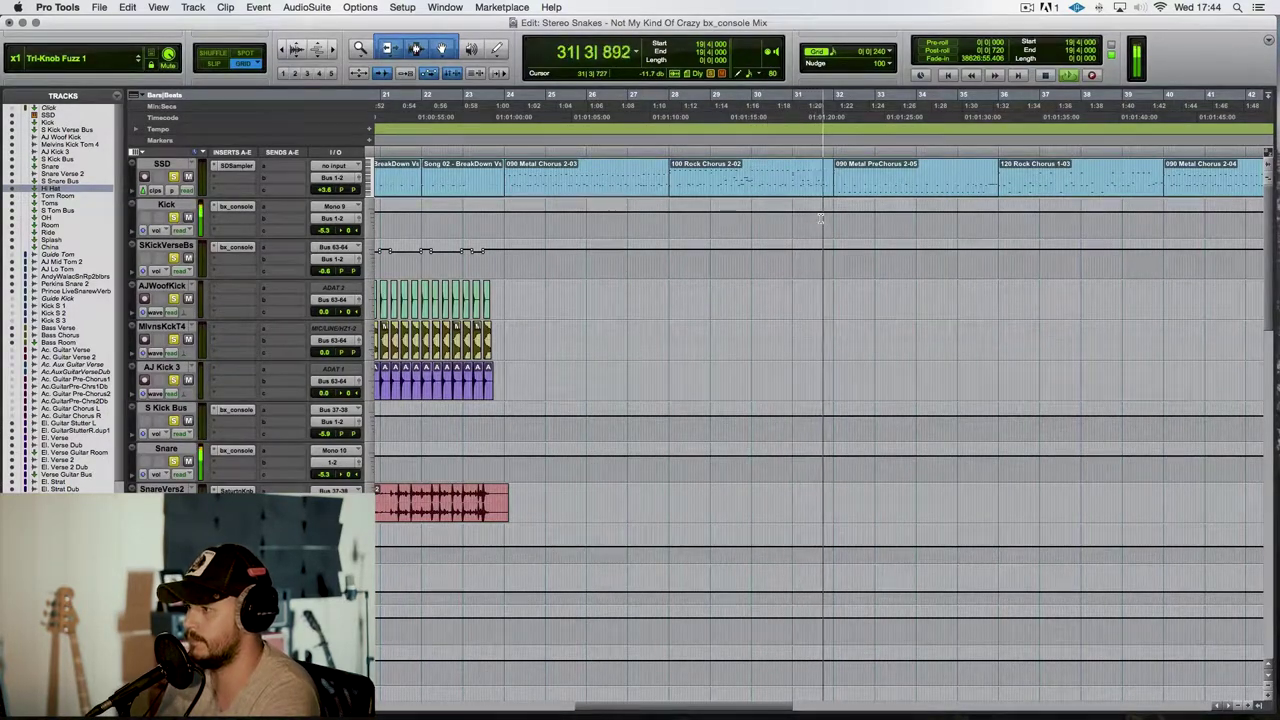
pyautogui.hscroll(5, 805, 218)
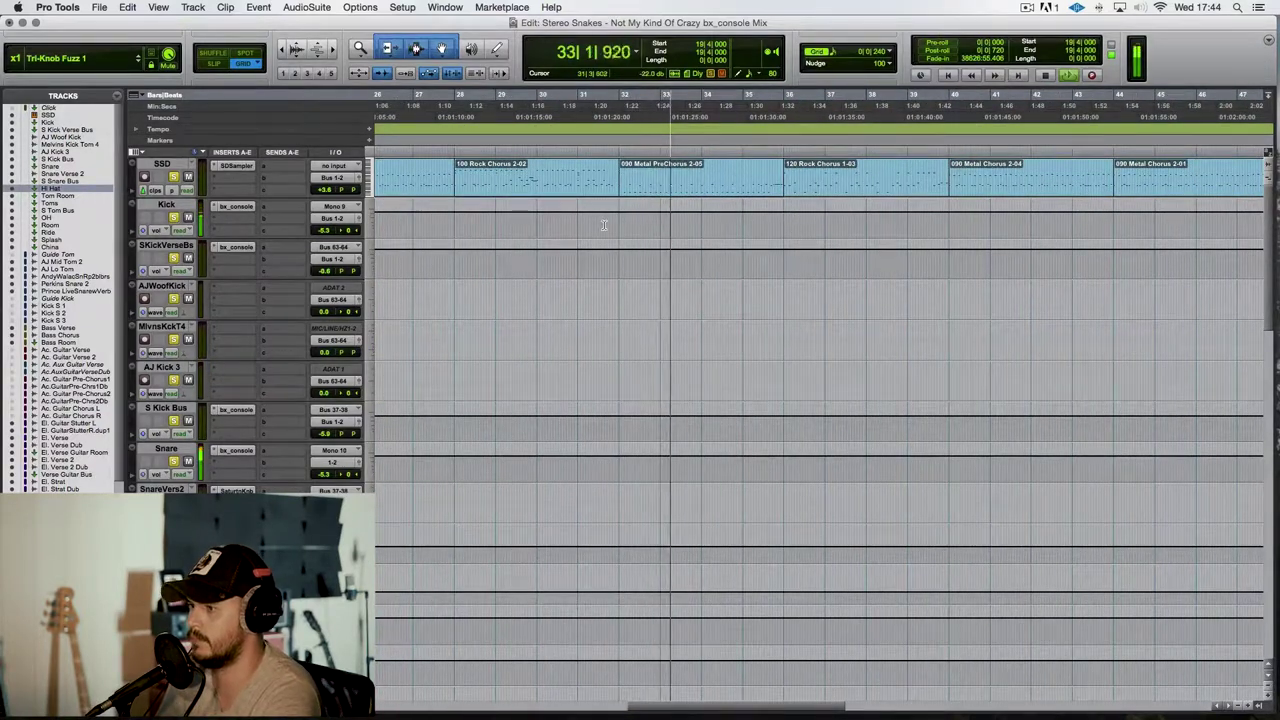
pyautogui.press('space')
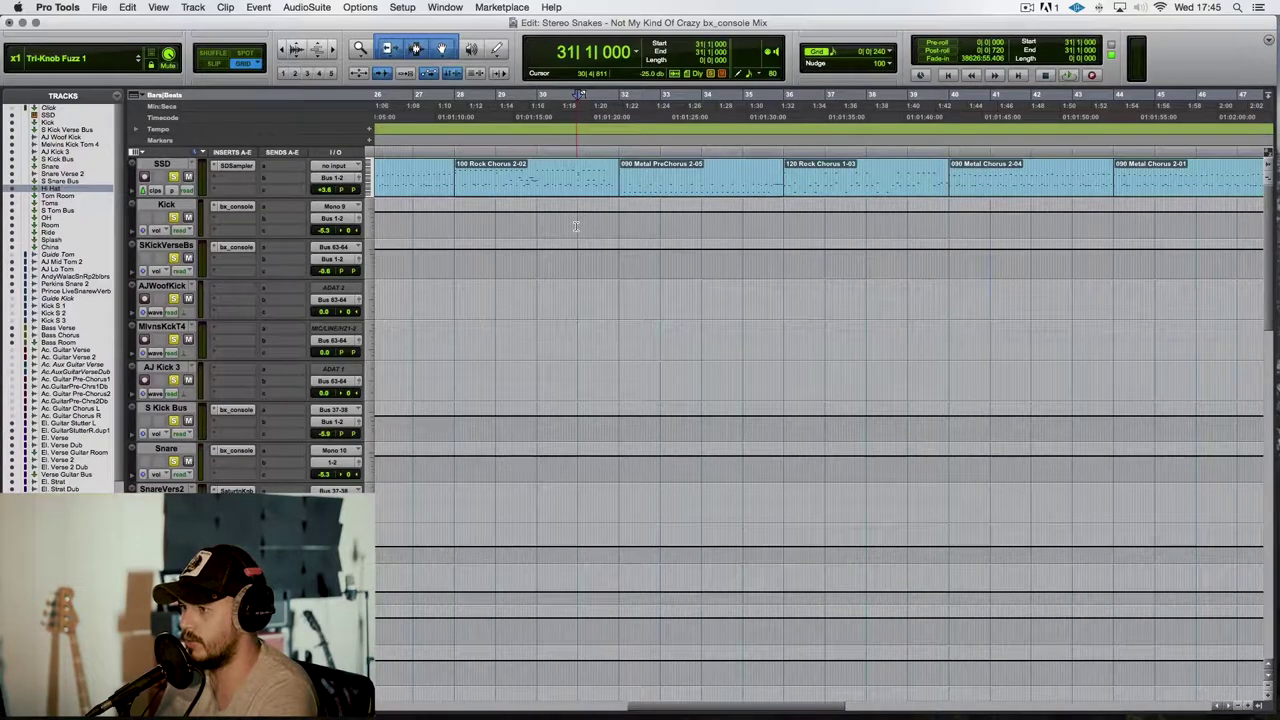
pyautogui.scroll(-10, 576, 226)
pyautogui.scroll(-15, 576, 226)
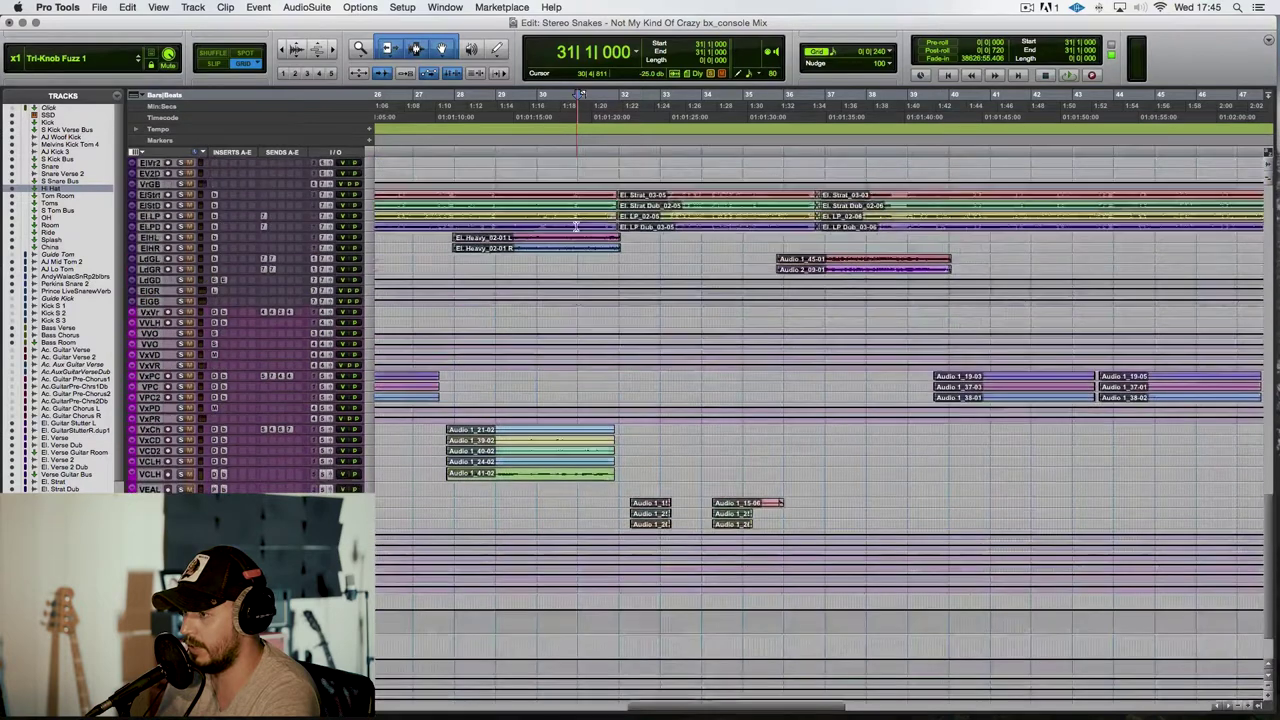
# Step: Return the track view to the top drum tracks and show bars 7–27
pyautogui.scroll(15, 576, 226)
pyautogui.hotkey('ctrl', 'alt', 'Up')
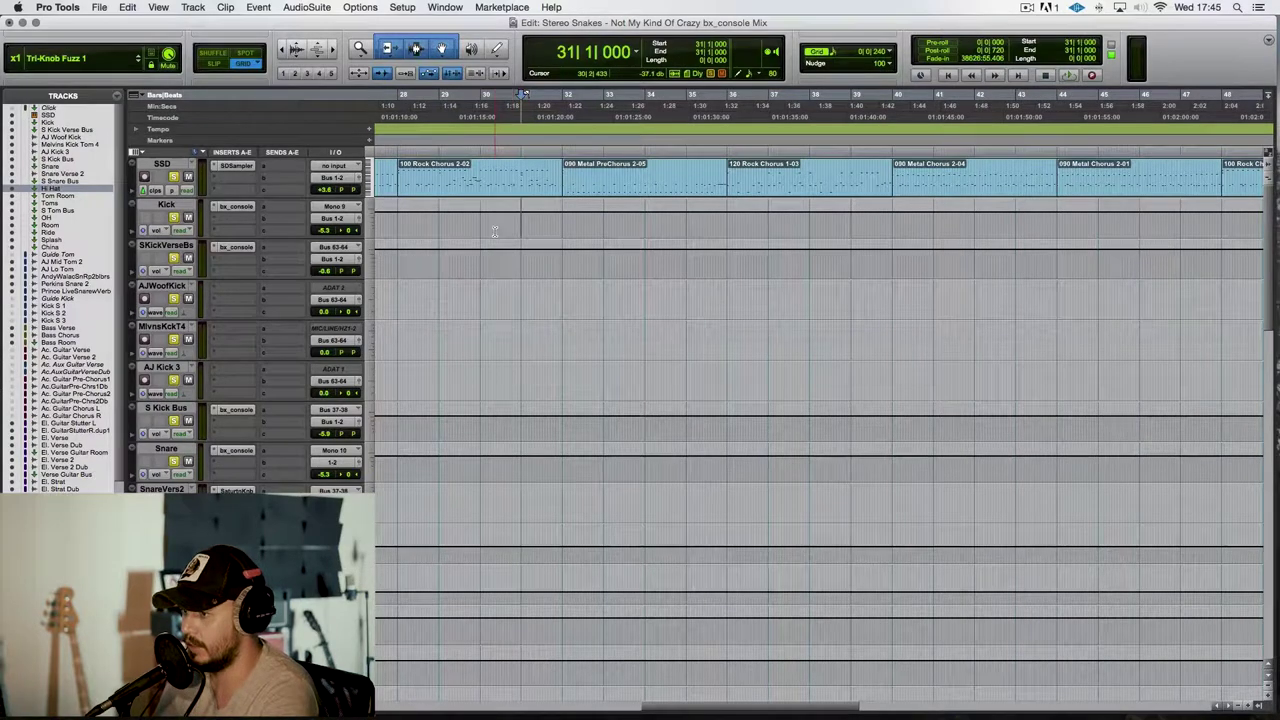
pyautogui.hscroll(-10, 494, 231)
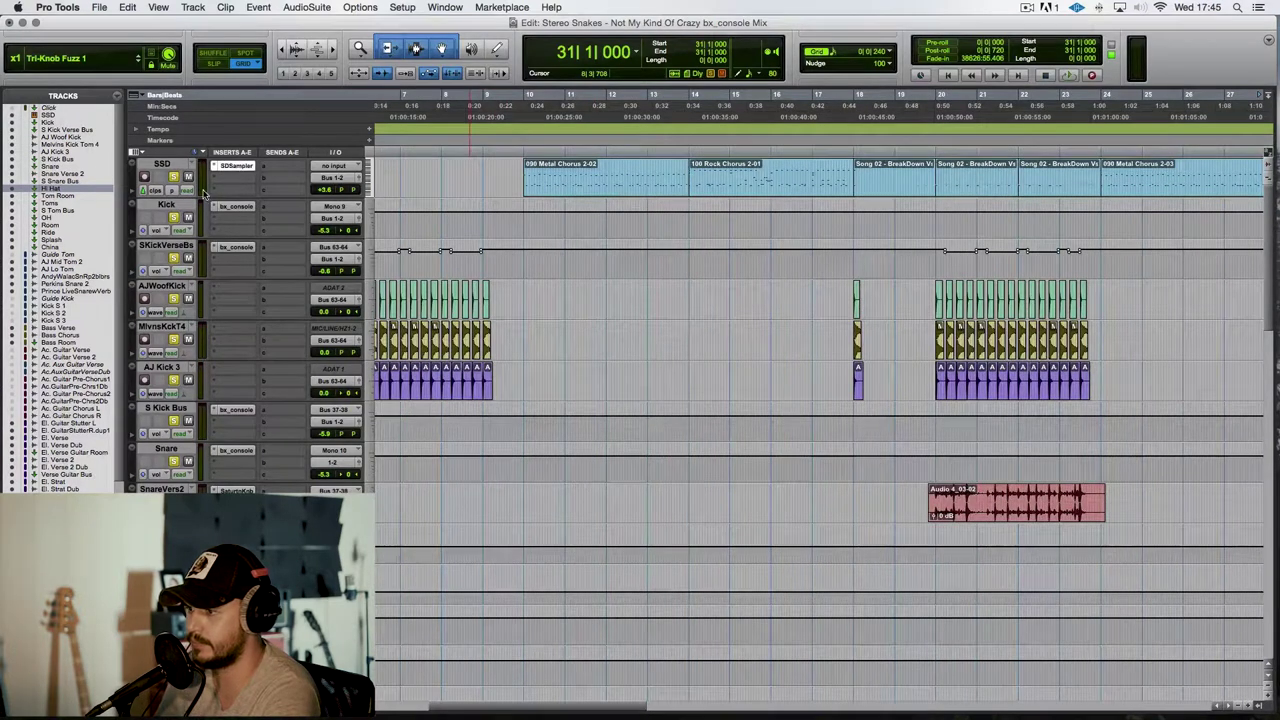
# Step: Browse the grooves library in the SSD SDSampler plugin, then close it
pyautogui.click(236, 167)
pyautogui.click(435, 276)
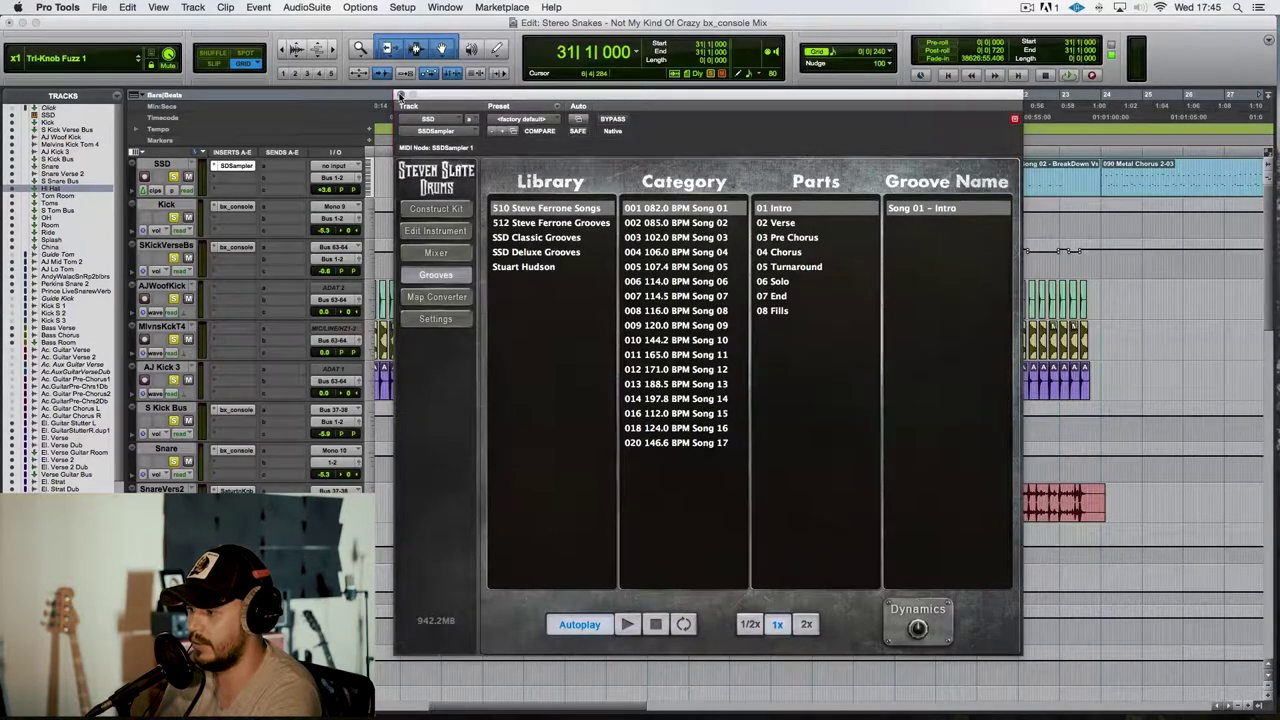
pyautogui.click(400, 95)
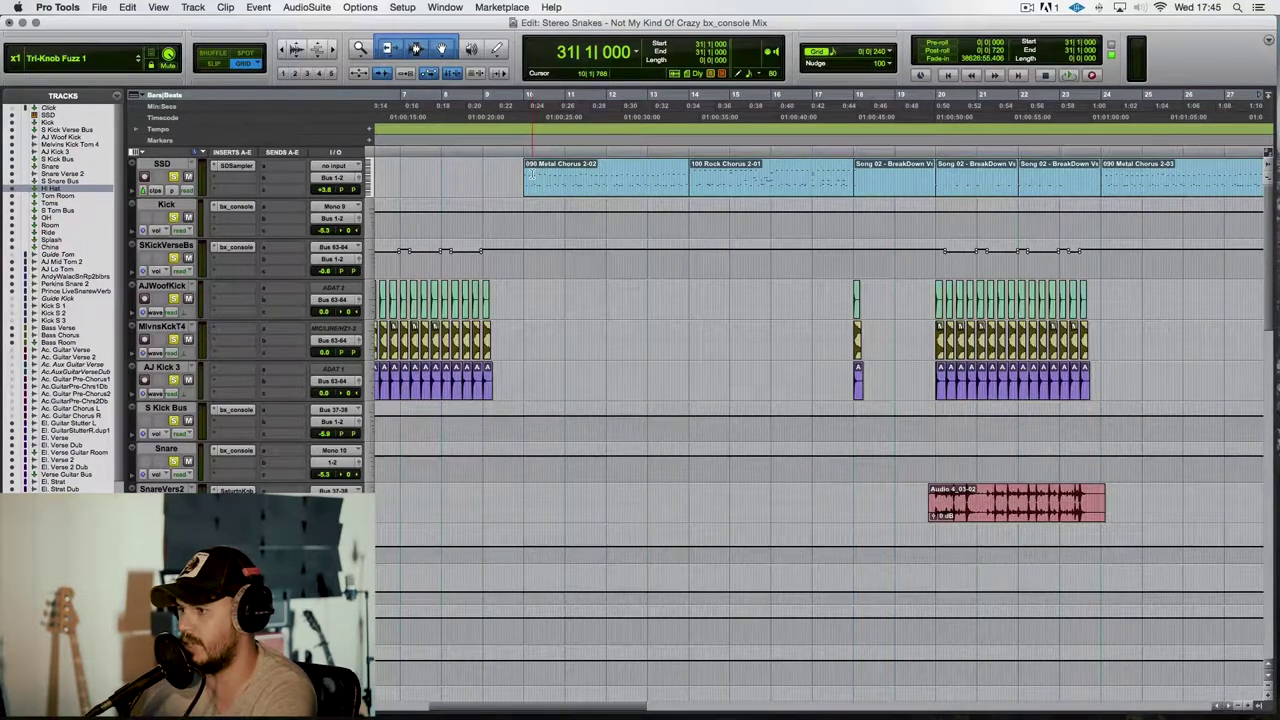
# Step: Place the insertion point at bar 47, then move the playback start to bar 49
pyautogui.hscroll(5, 515, 183)
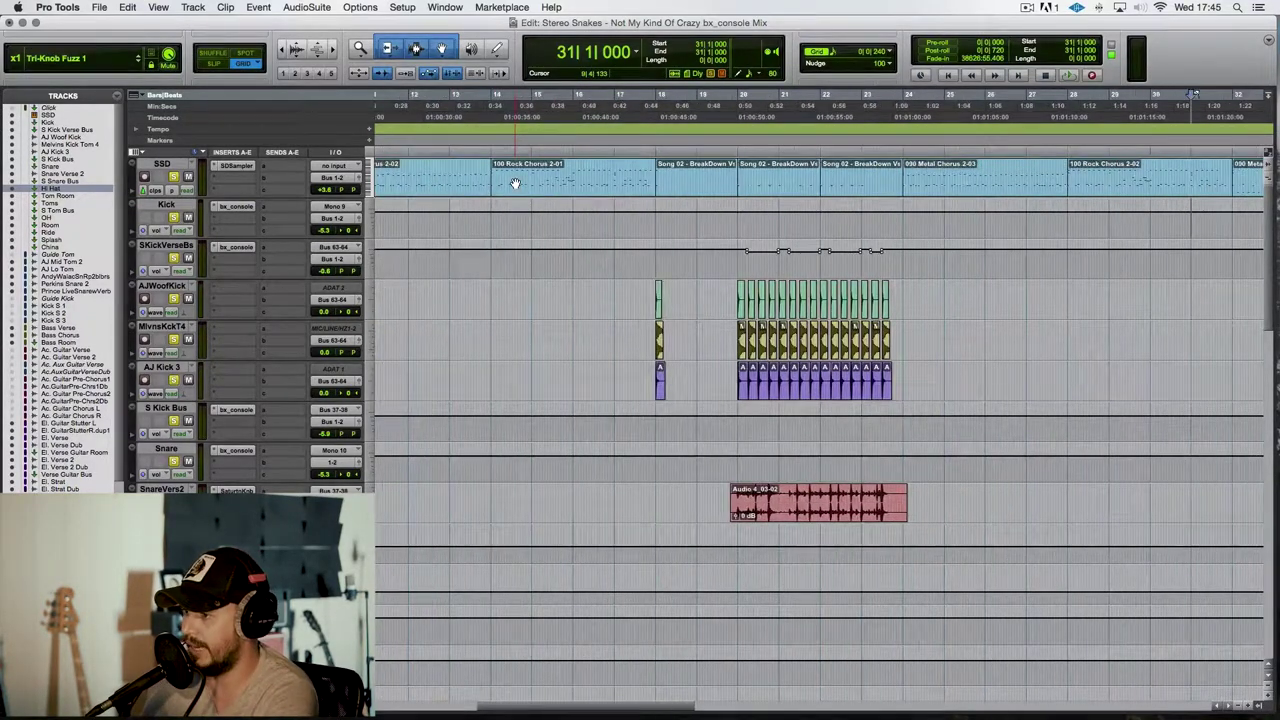
pyautogui.hscroll(10, 515, 183)
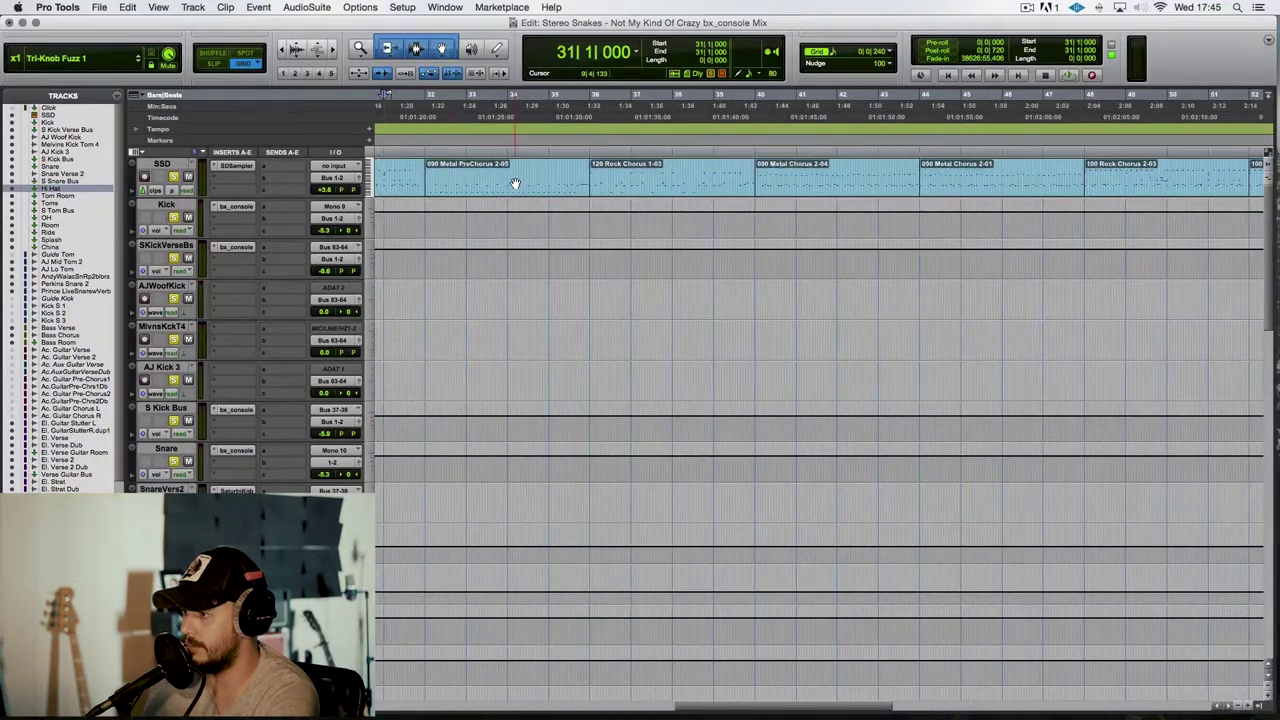
pyautogui.hscroll(8, 515, 183)
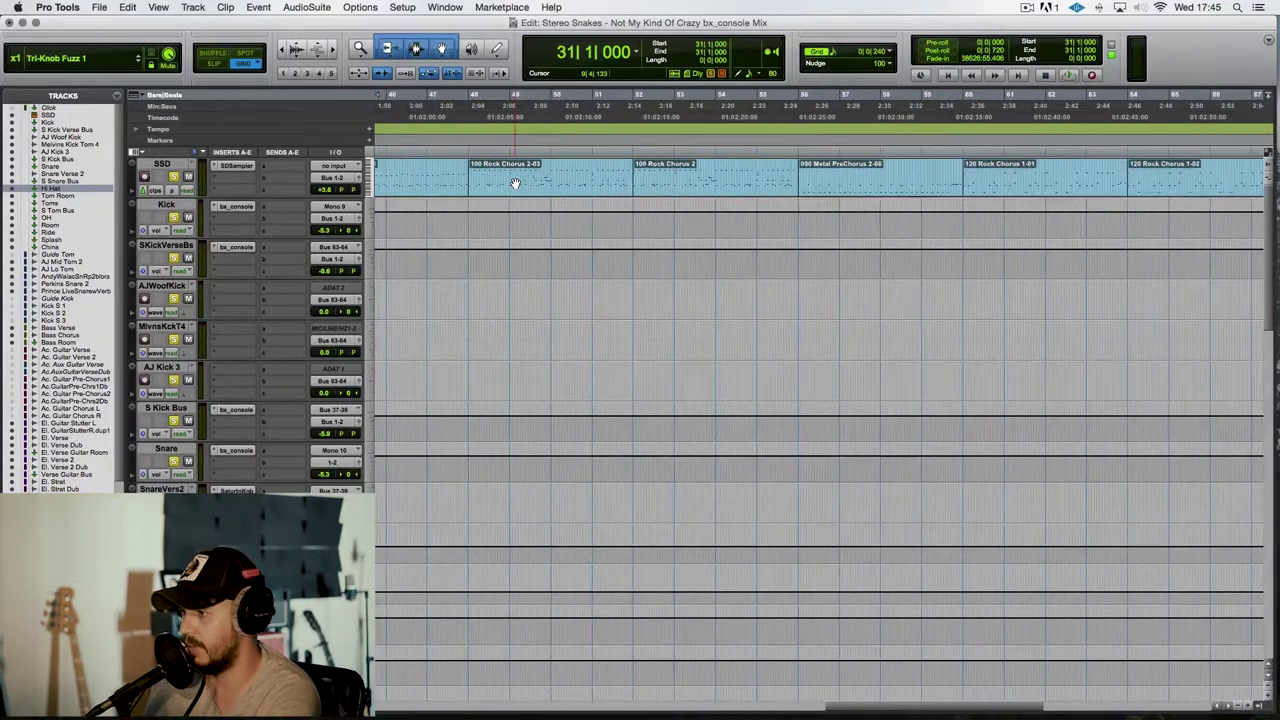
pyautogui.hscroll(-3, 514, 183)
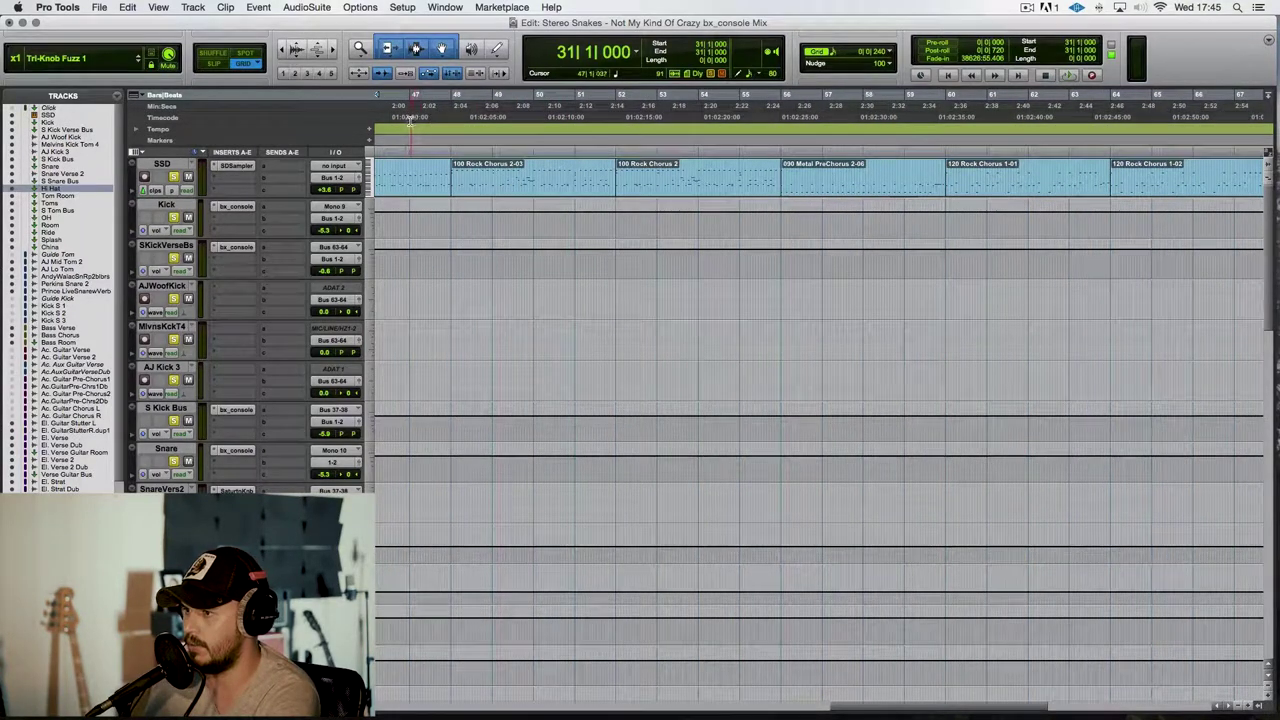
pyautogui.click(409, 118)
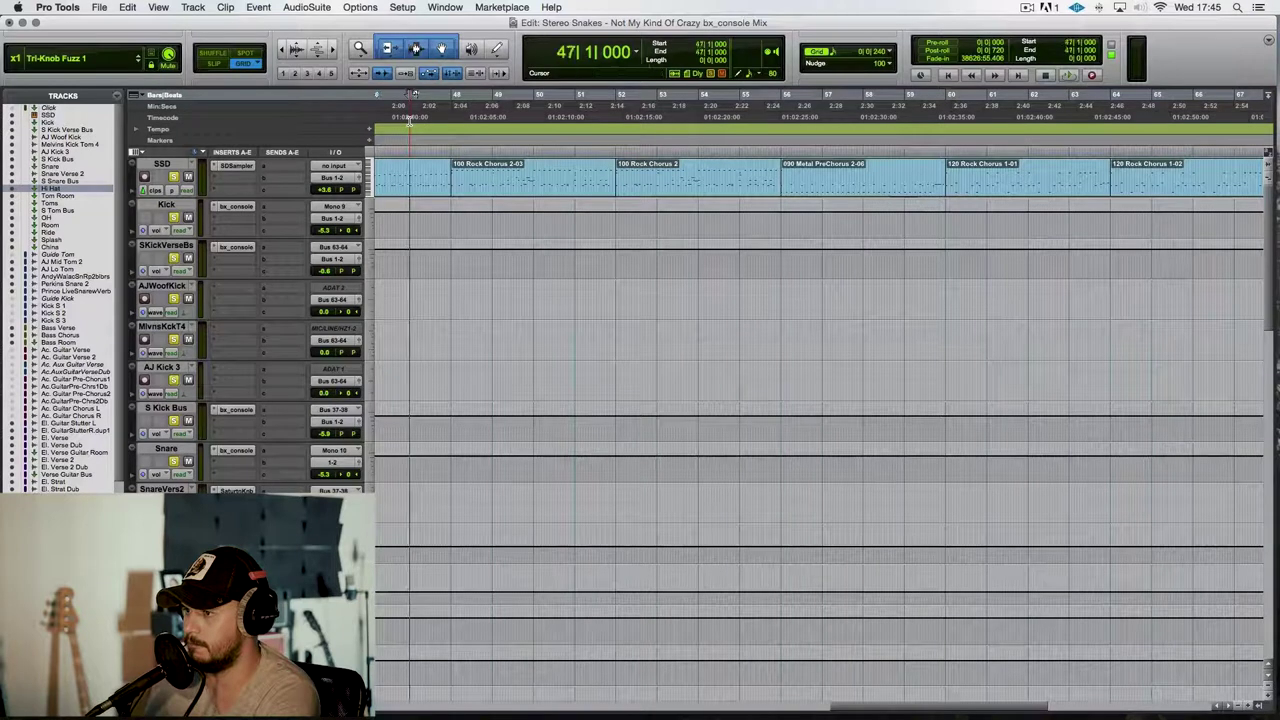
pyautogui.click(492, 134)
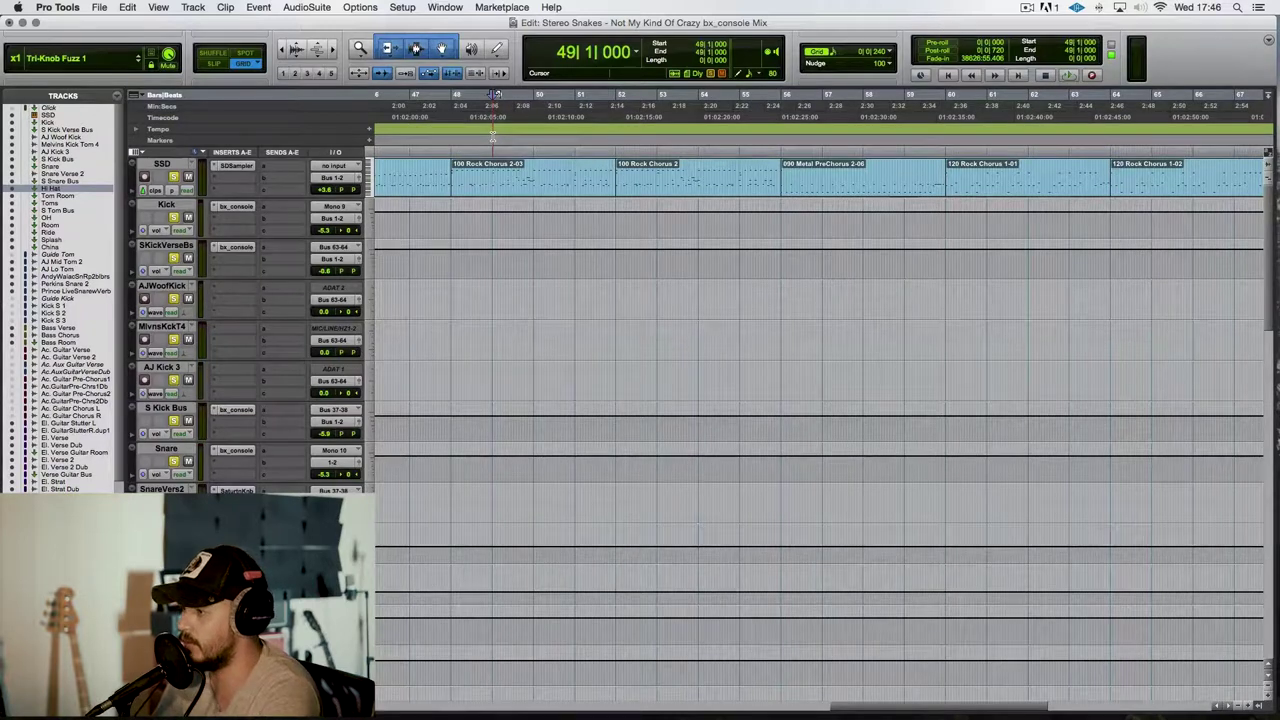
pyautogui.hscroll(5, 494, 134)
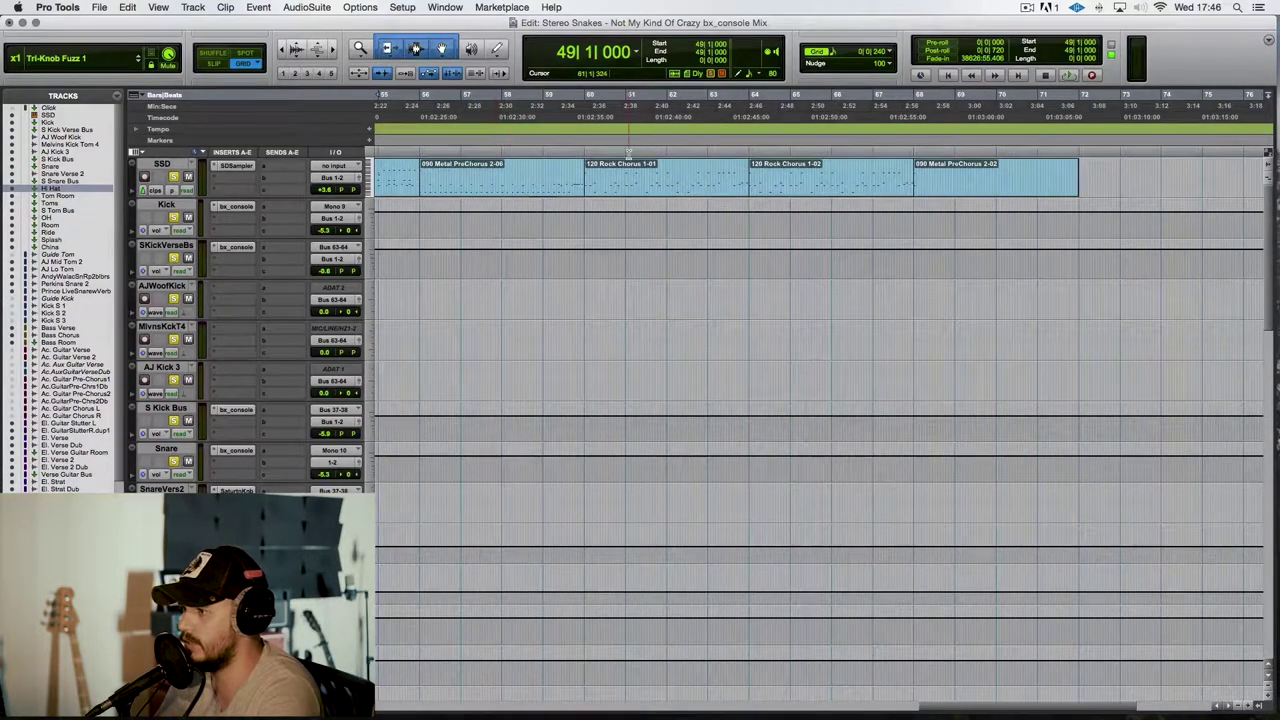
pyautogui.hscroll(-1, 593, 230)
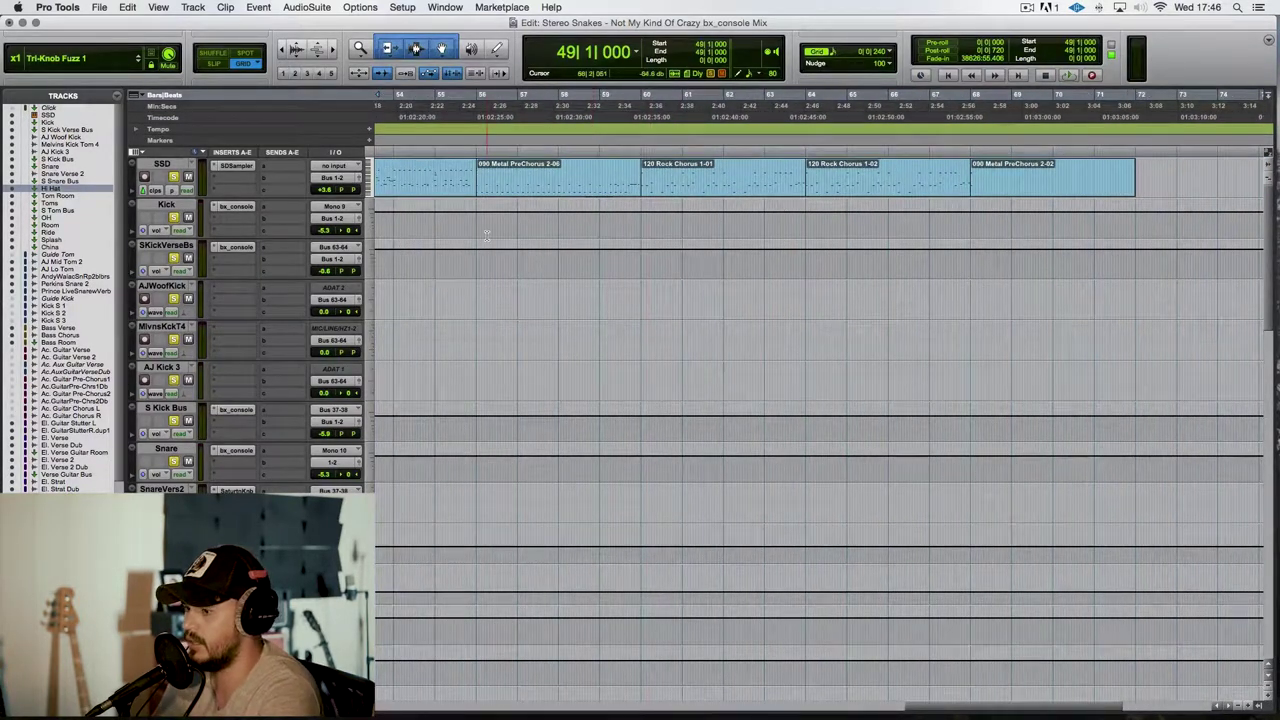
# Step: Play the bass chorus passage from bar 24, then stop
pyautogui.scroll(-10, 475, 289)
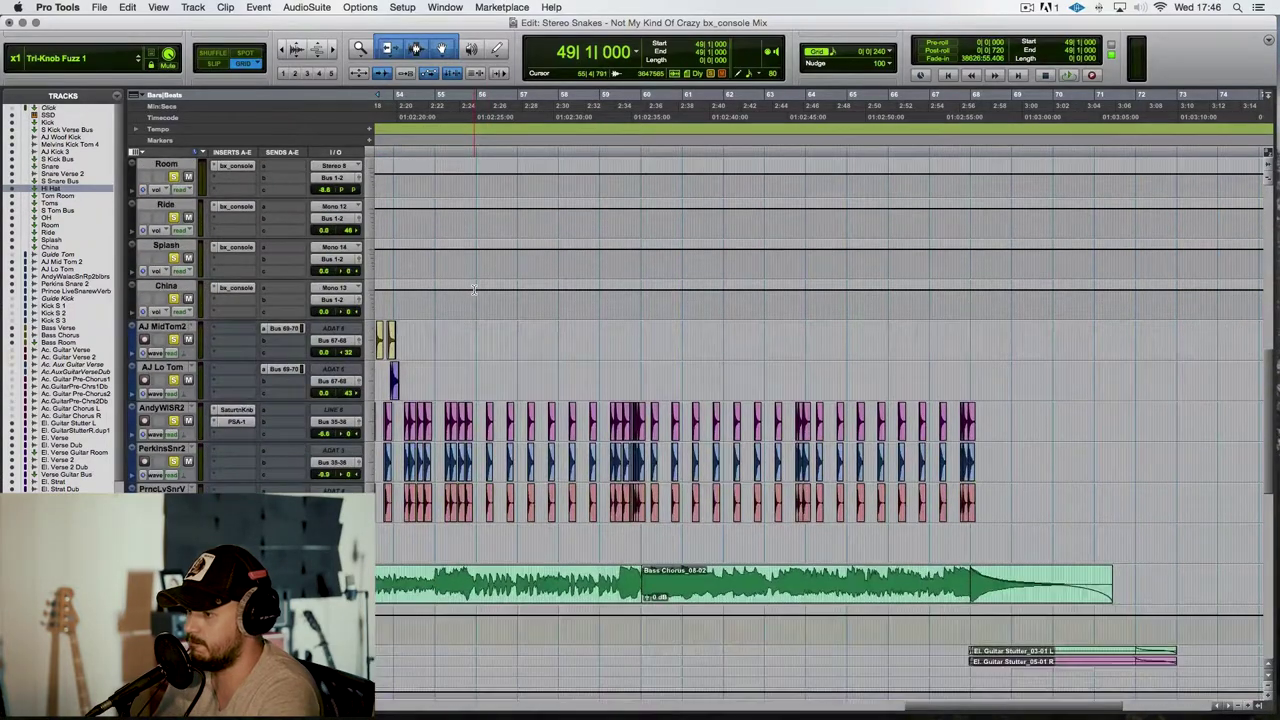
pyautogui.hscroll(-4, 474, 289)
pyautogui.hscroll(-5, 474, 289)
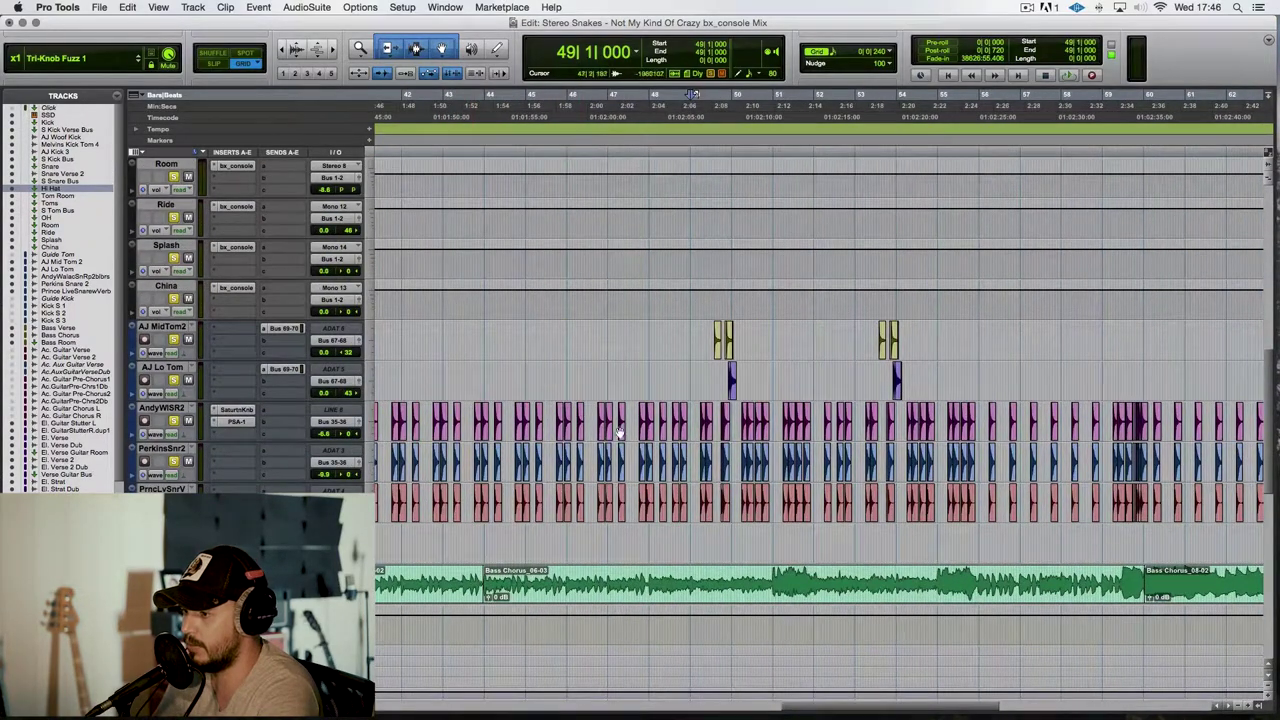
pyautogui.hscroll(-15, 562, 430)
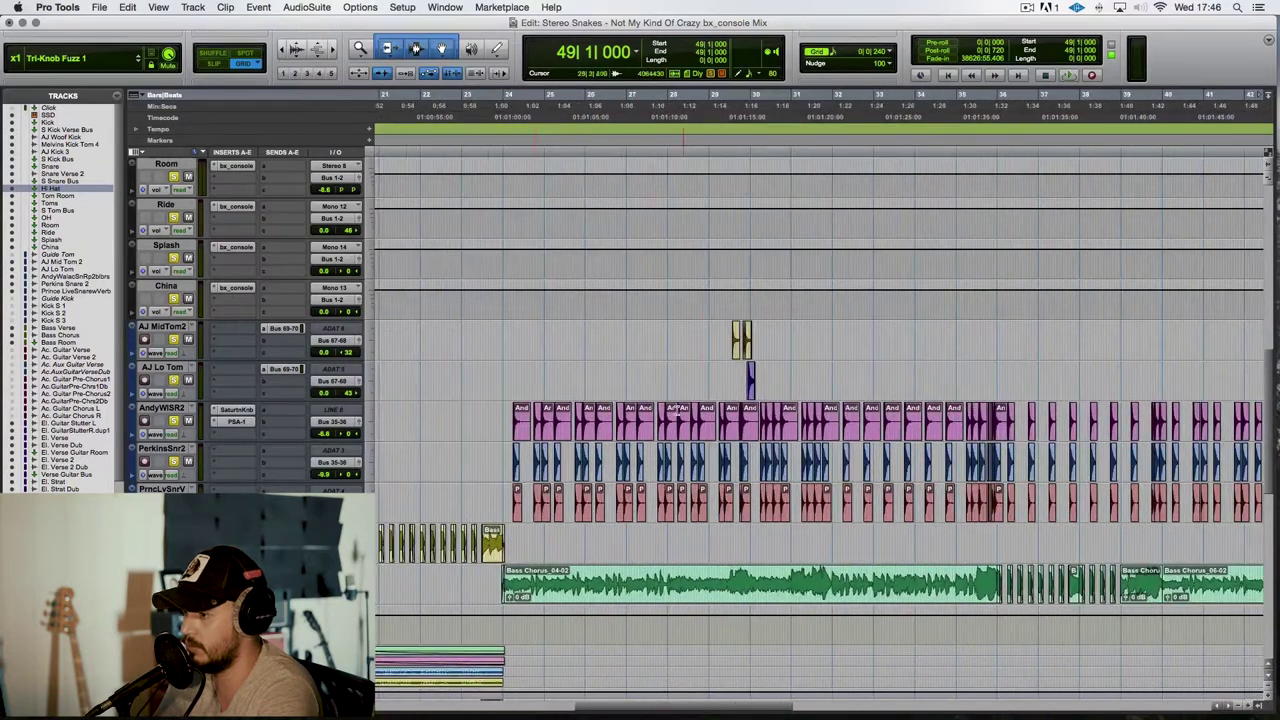
pyautogui.press('space')
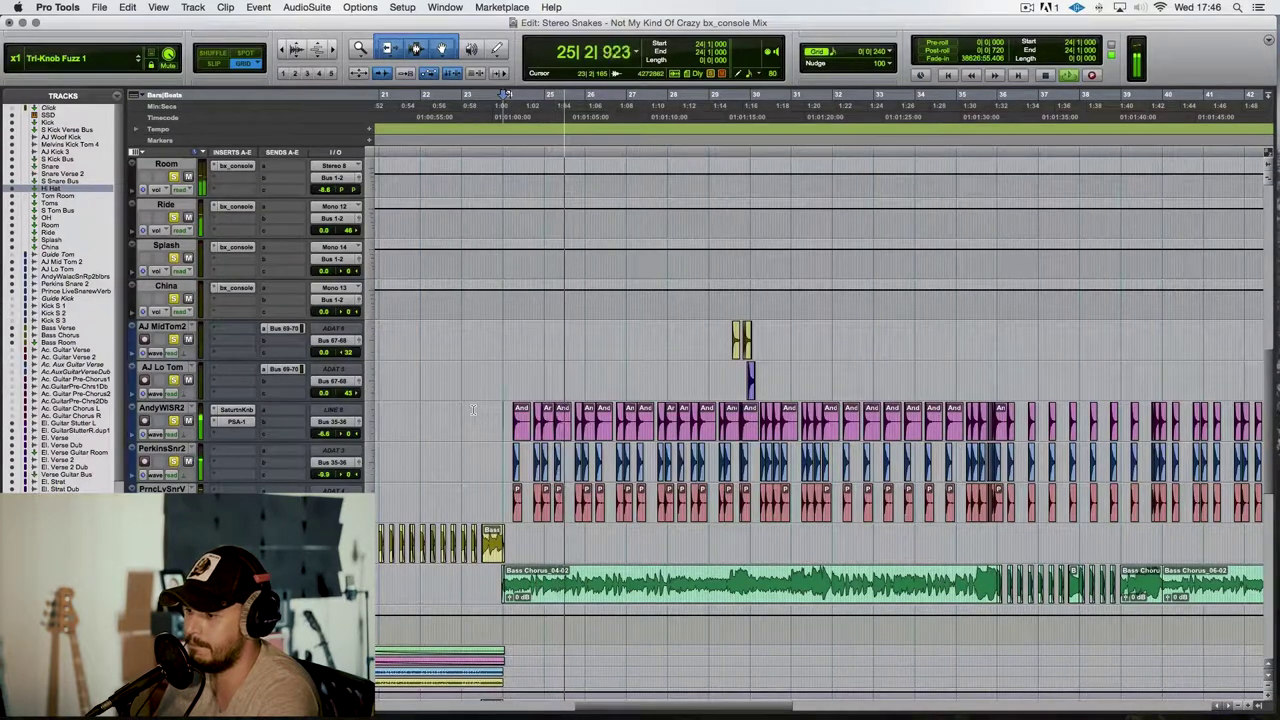
pyautogui.scroll(-3, 500, 430)
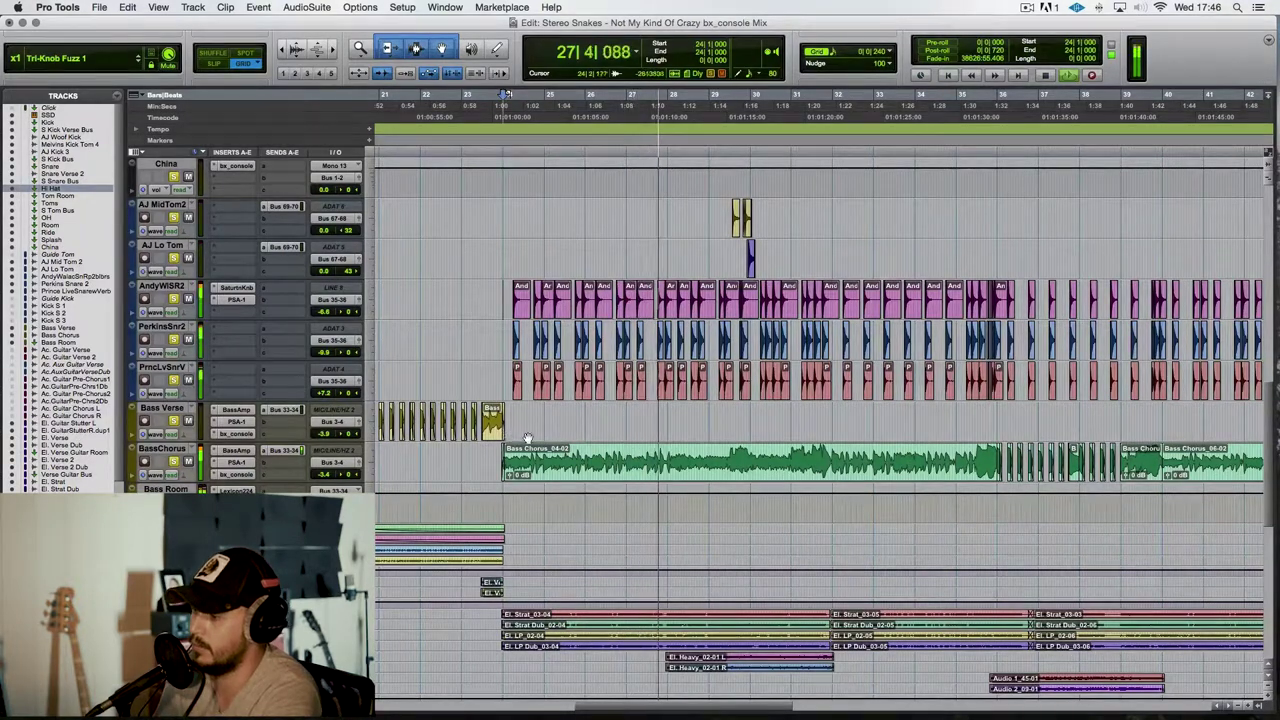
pyautogui.press('space')
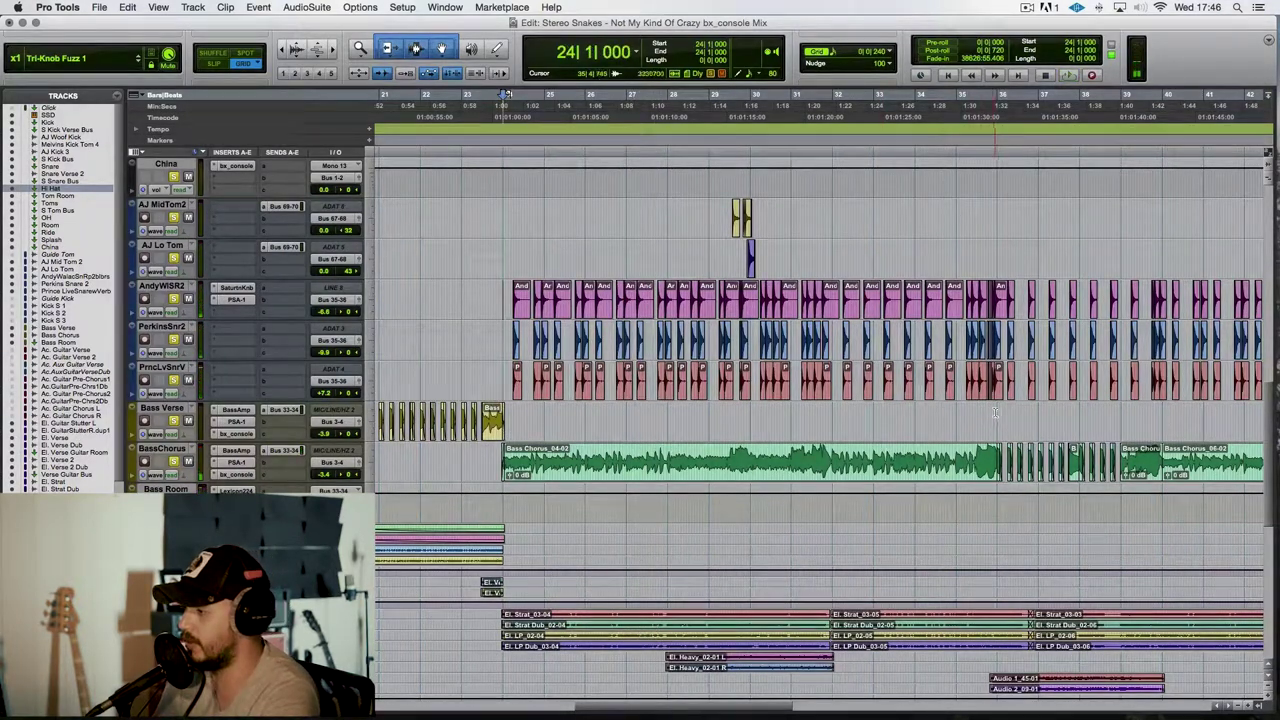
# Step: Set the playback start at bar 35 and play the section with the extra snare and tom hits
pyautogui.click(995, 412)
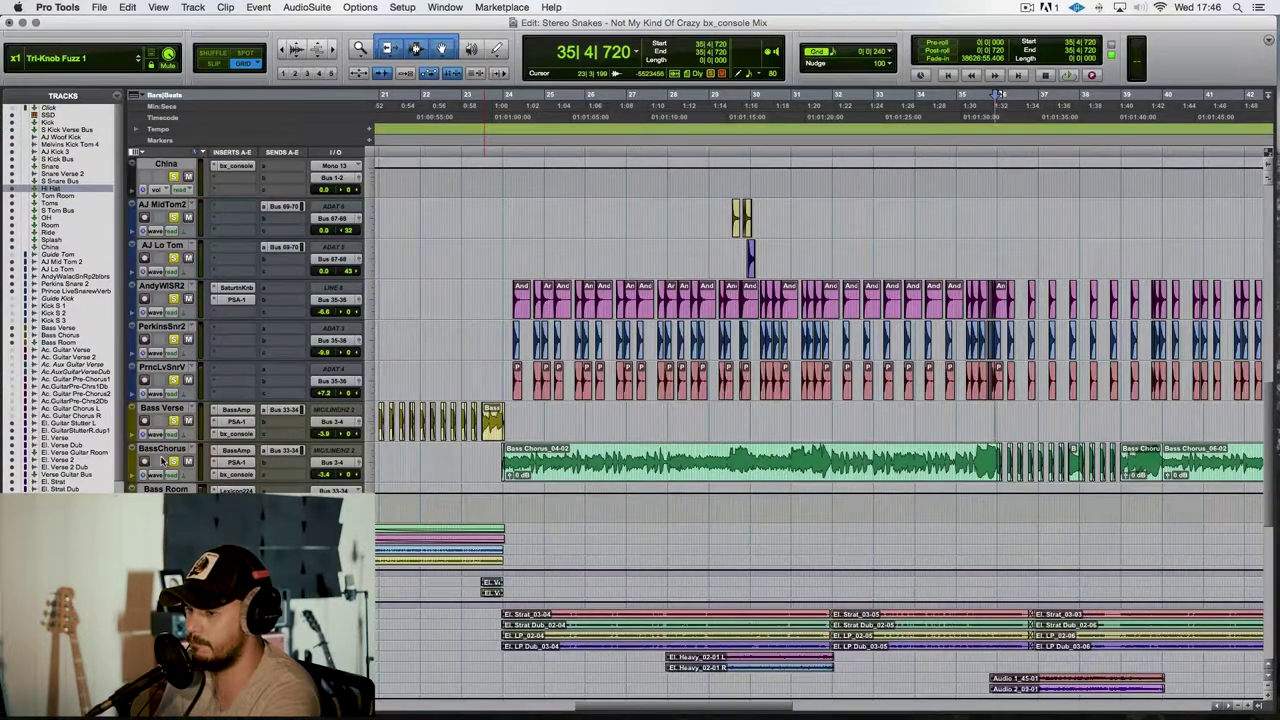
pyautogui.scroll(-10, 163, 460)
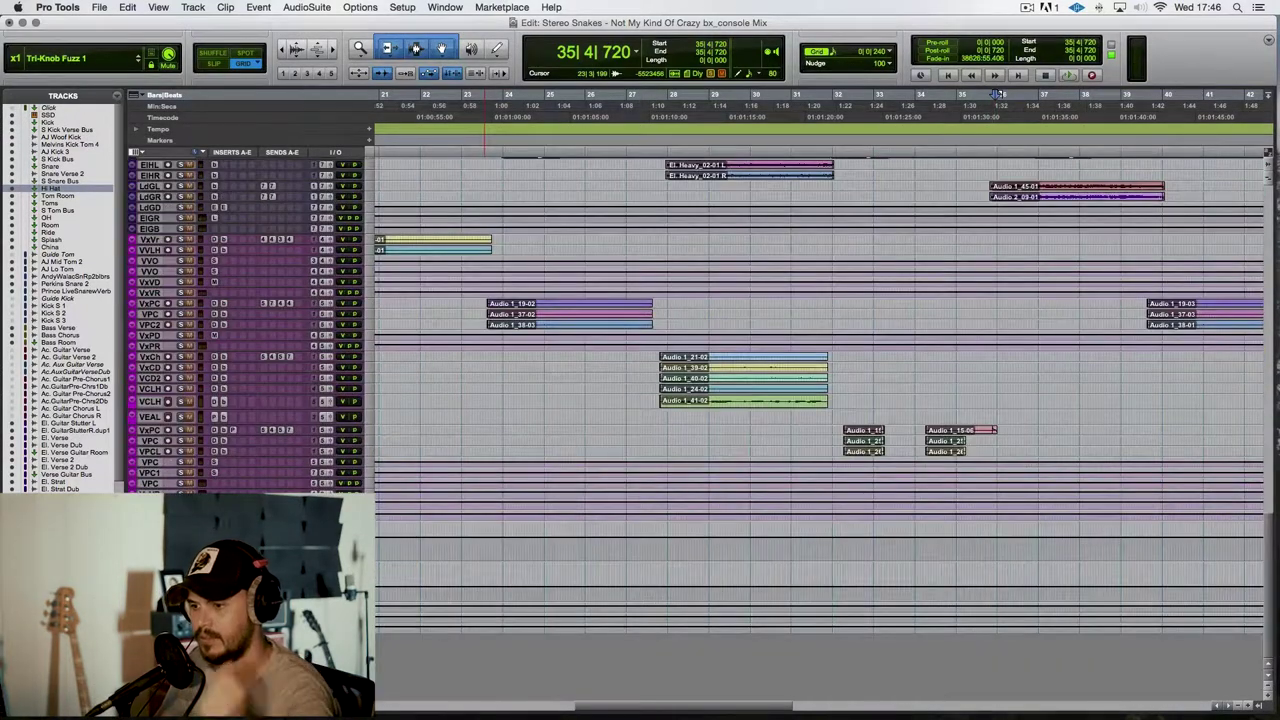
pyautogui.press('space')
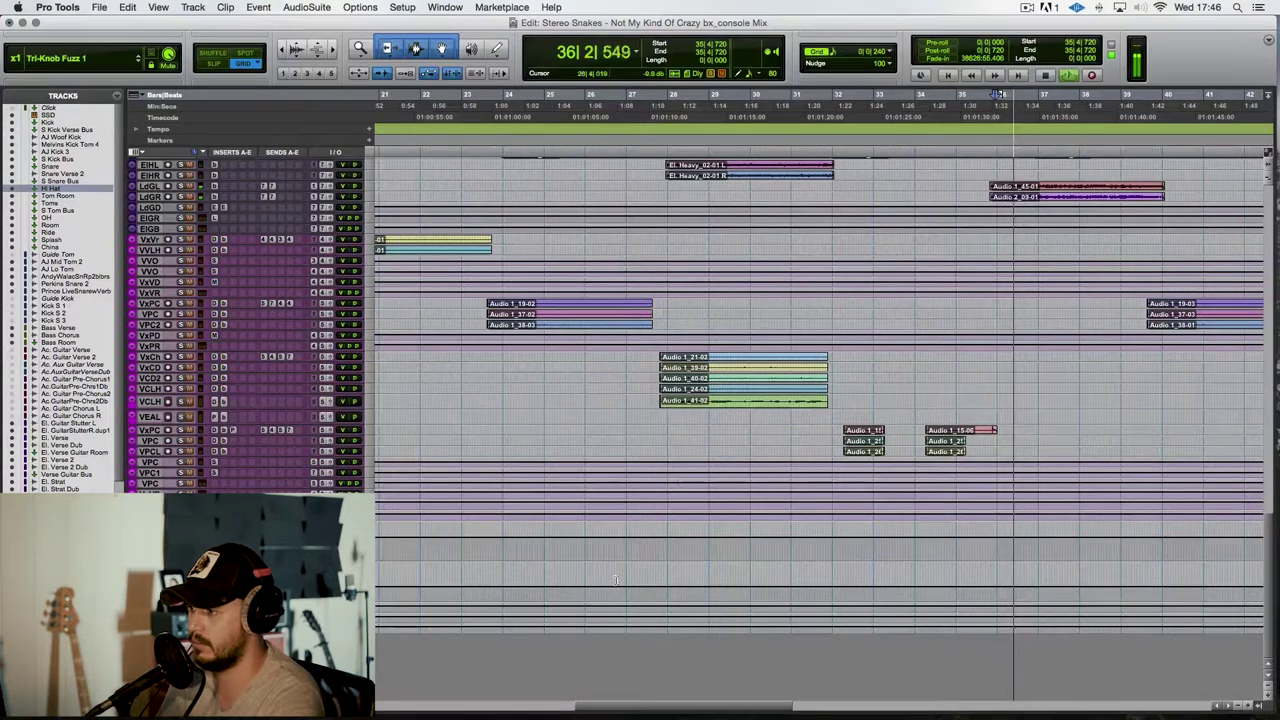
pyautogui.scroll(5, 617, 580)
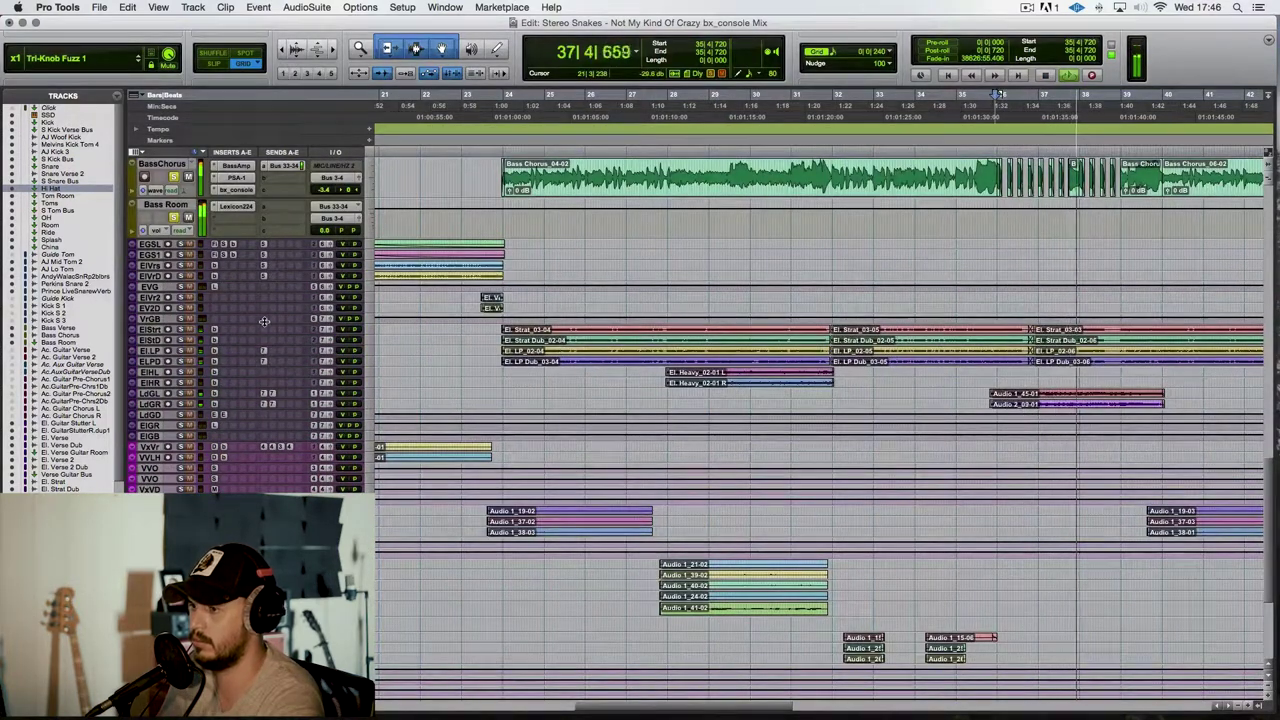
pyautogui.press('space')
# Step: Set the playback start to 23|3|000 in the BassChorus track
pyautogui.scroll(-5, 264, 321)
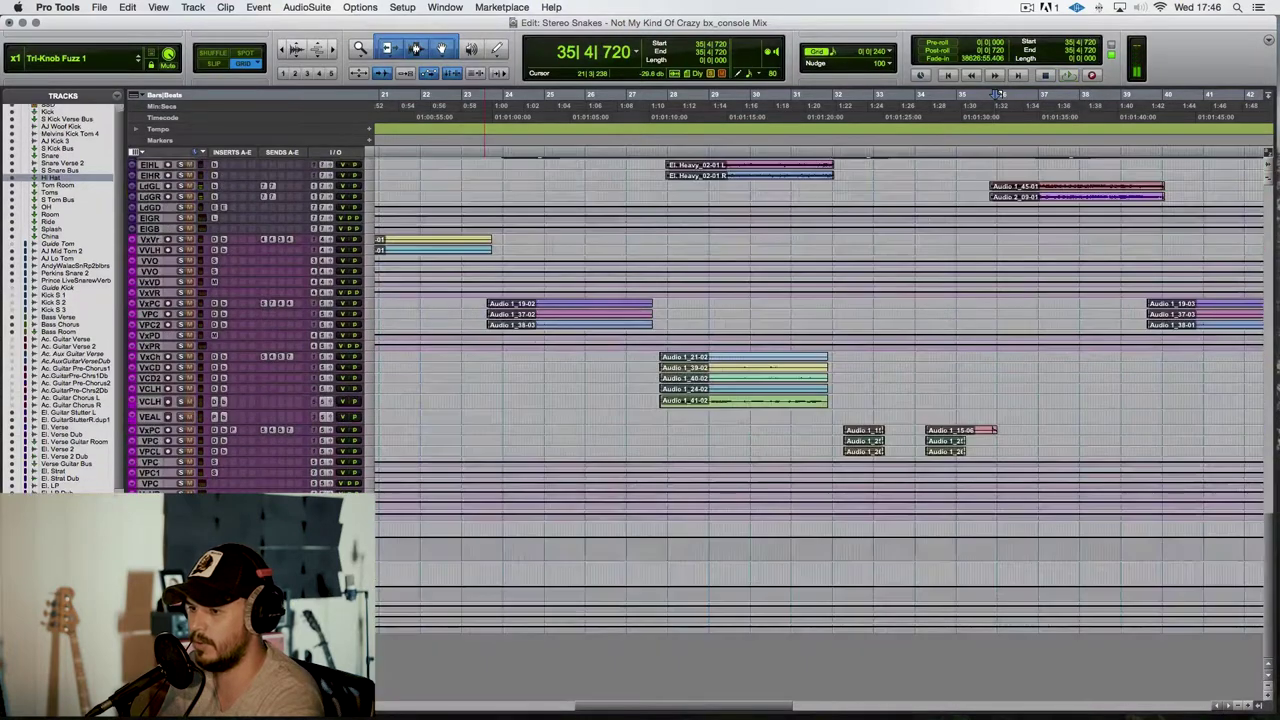
pyautogui.scroll(-1, 58, 300)
pyautogui.scroll(10, 730, 451)
pyautogui.scroll(-10, 730, 451)
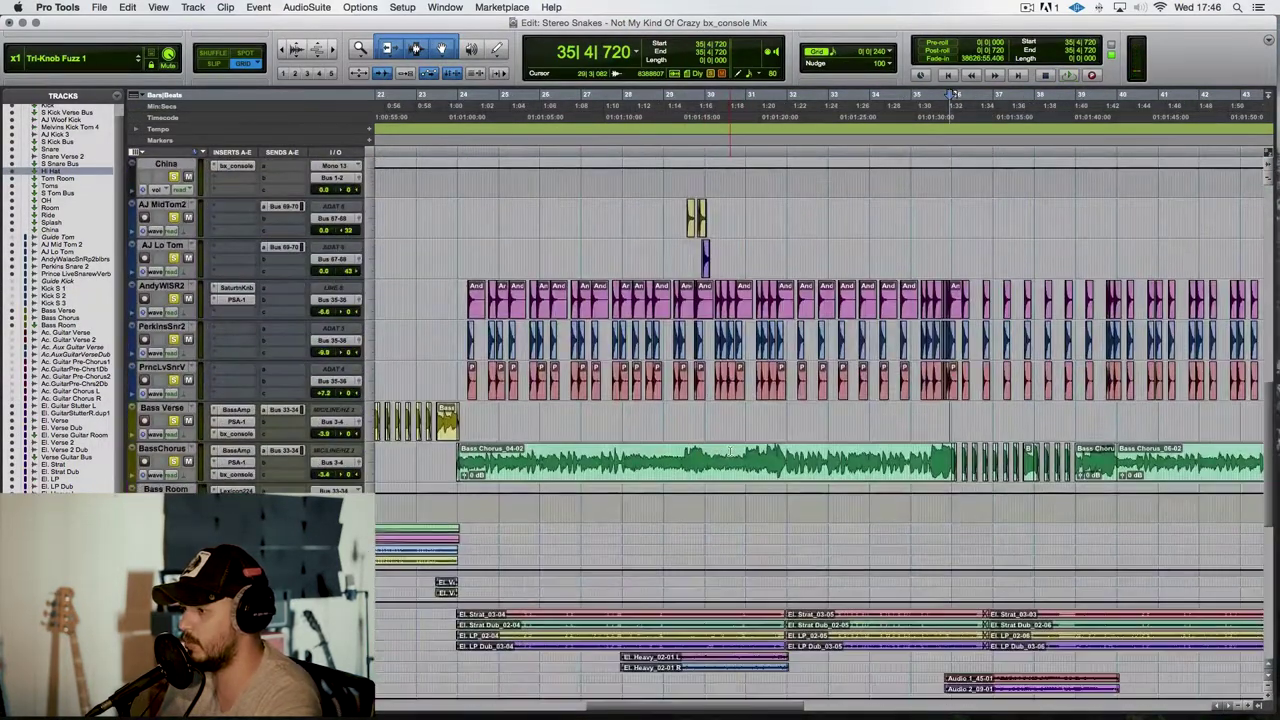
pyautogui.click(437, 454)
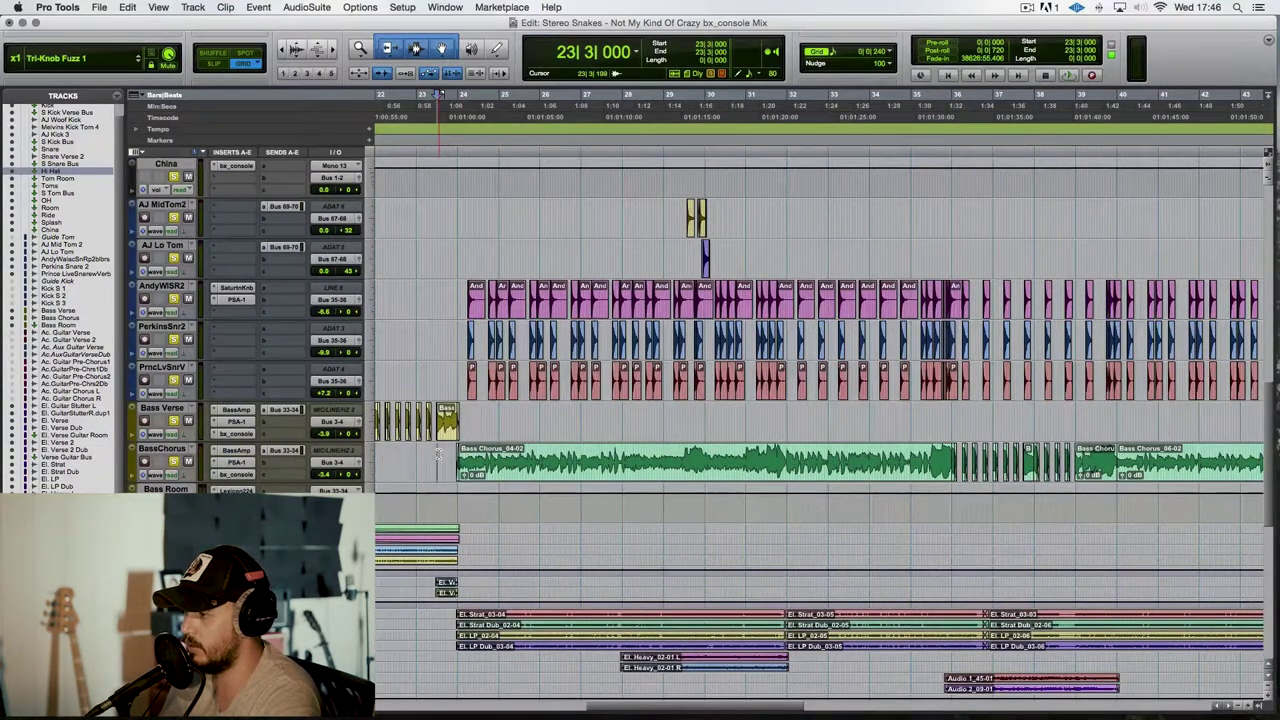
pyautogui.hscroll(5, 437, 454)
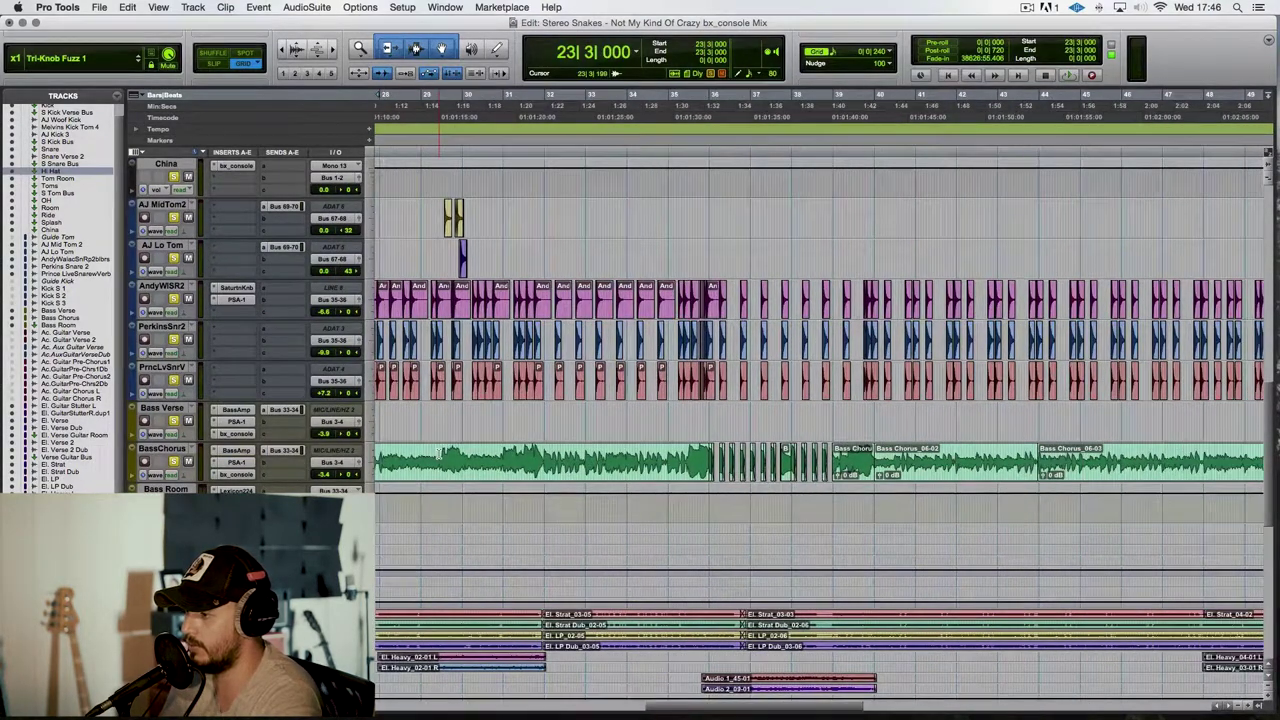
# Step: Play from bar 35, then move the start to bar 59 and play the closing bars
pyautogui.click(686, 418)
pyautogui.press('space')
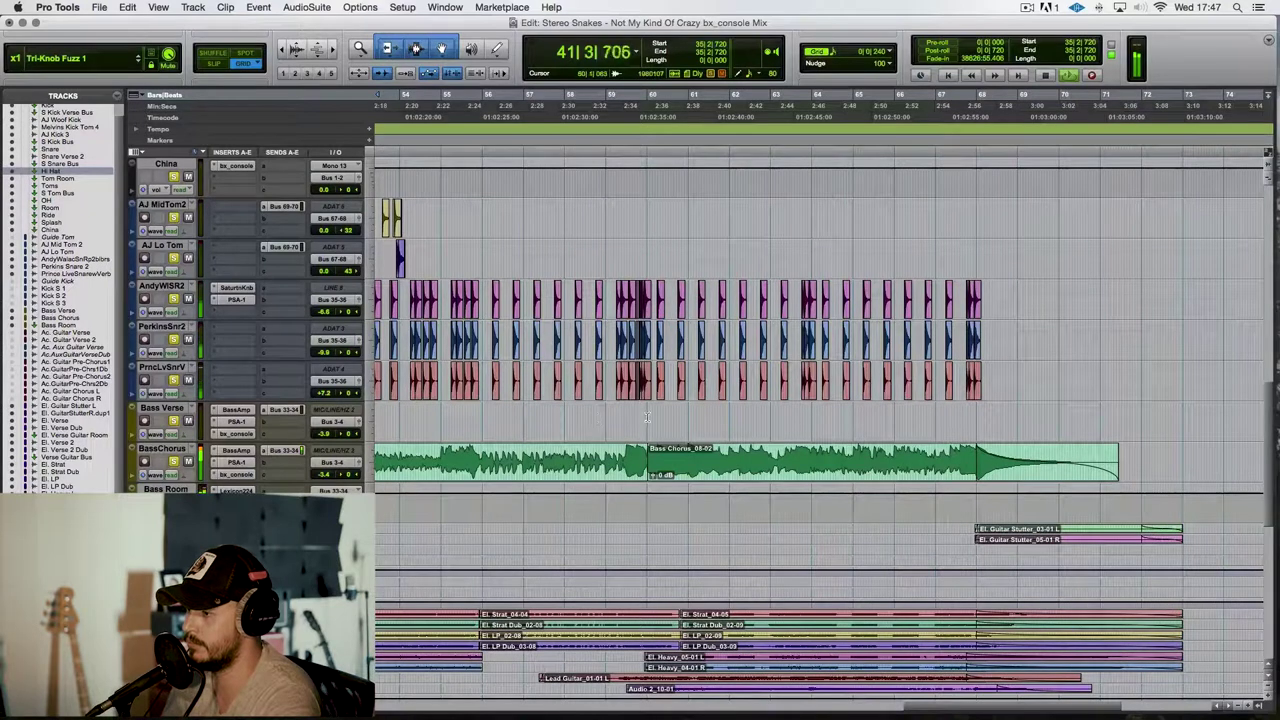
pyautogui.click(606, 413)
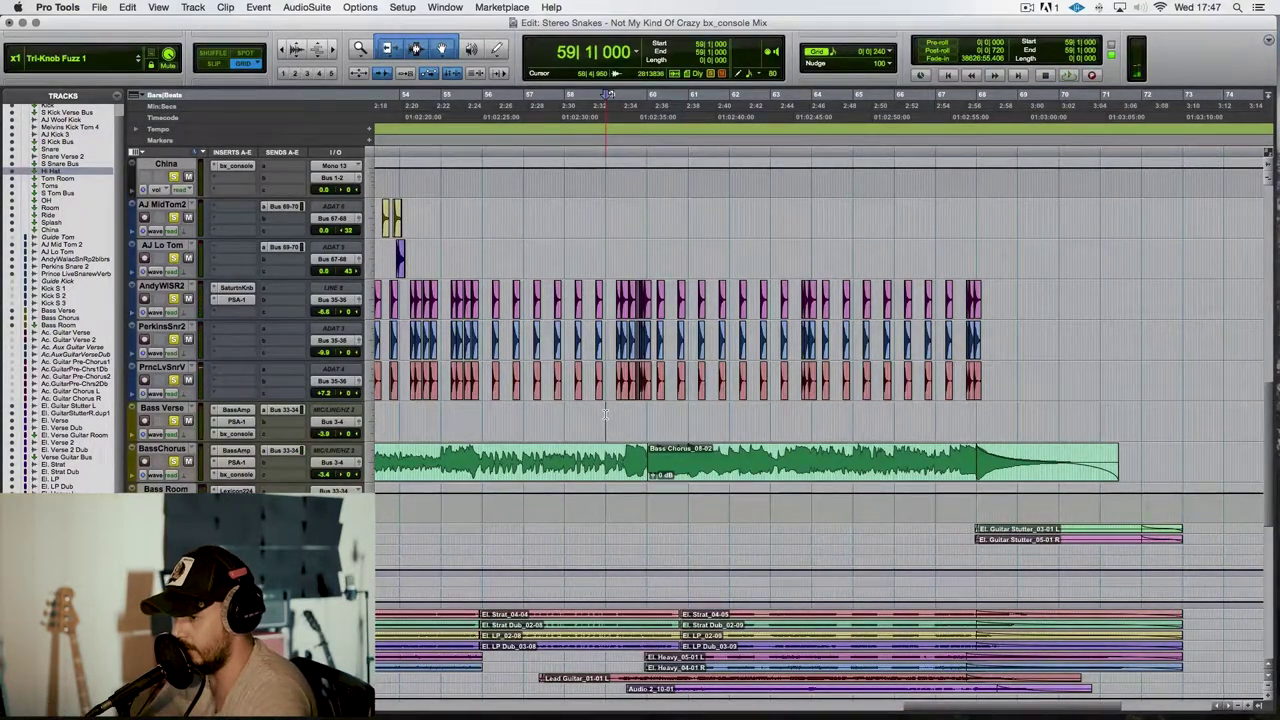
pyautogui.press('space')
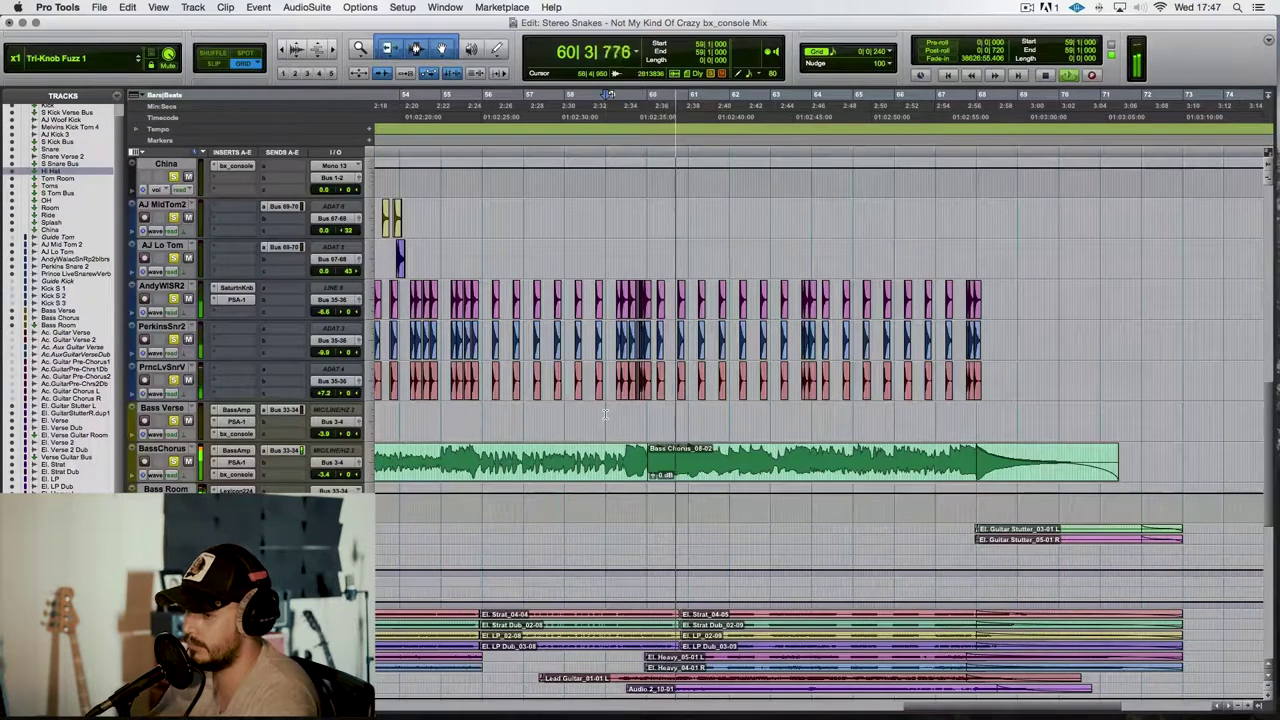
pyautogui.press('space')
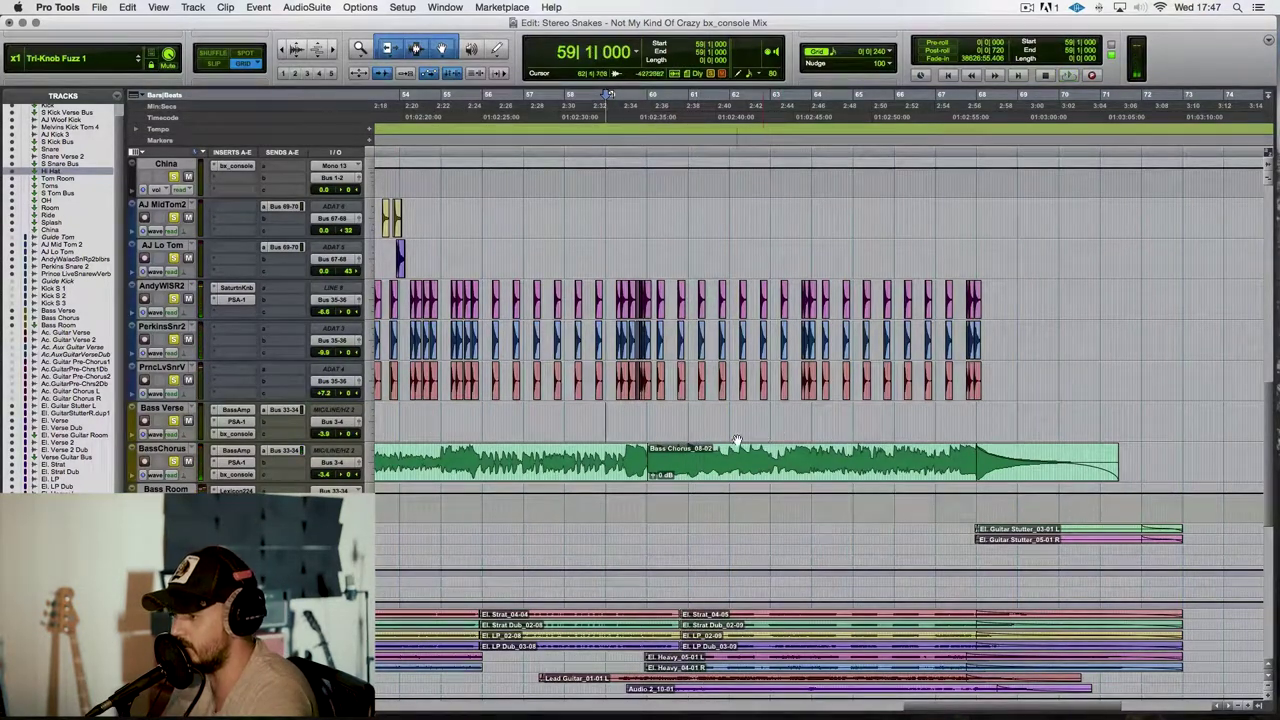
# Step: Enlarge all tracks to medium height (Ctrl+Alt+Down), ending on the top SSD drum tracks
pyautogui.scroll(10, 736, 440)
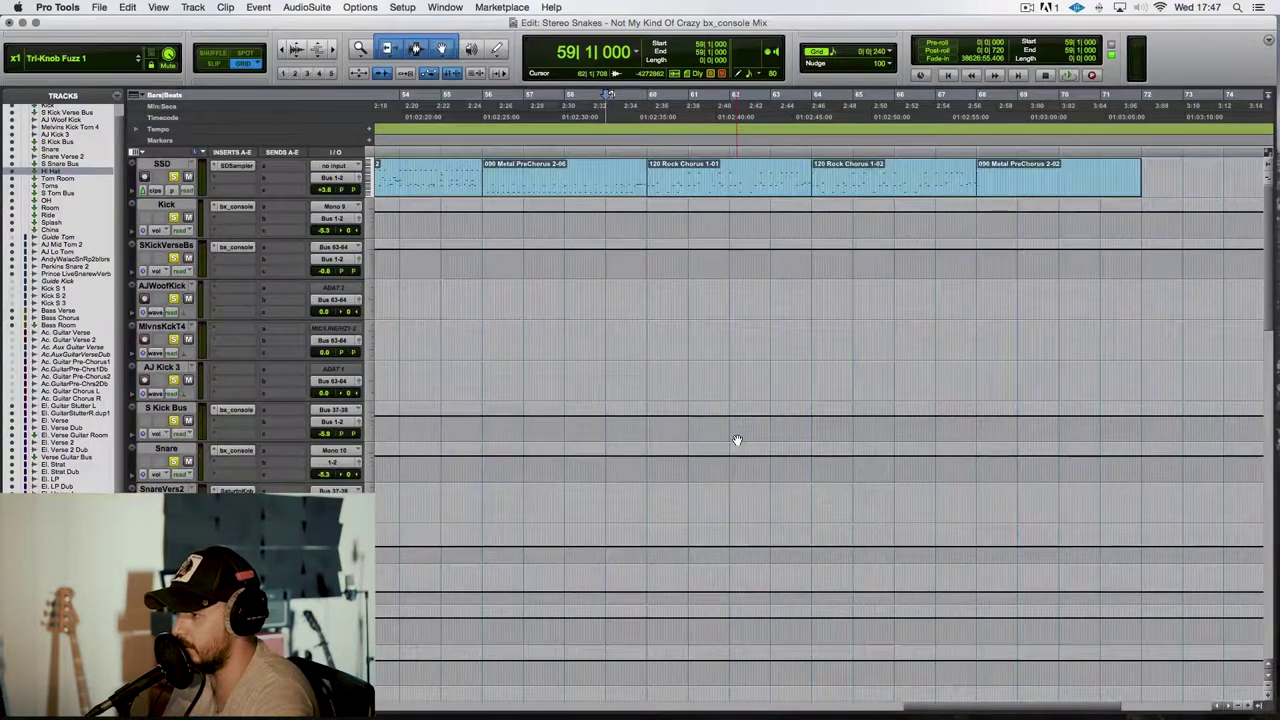
pyautogui.scroll(-20, 736, 440)
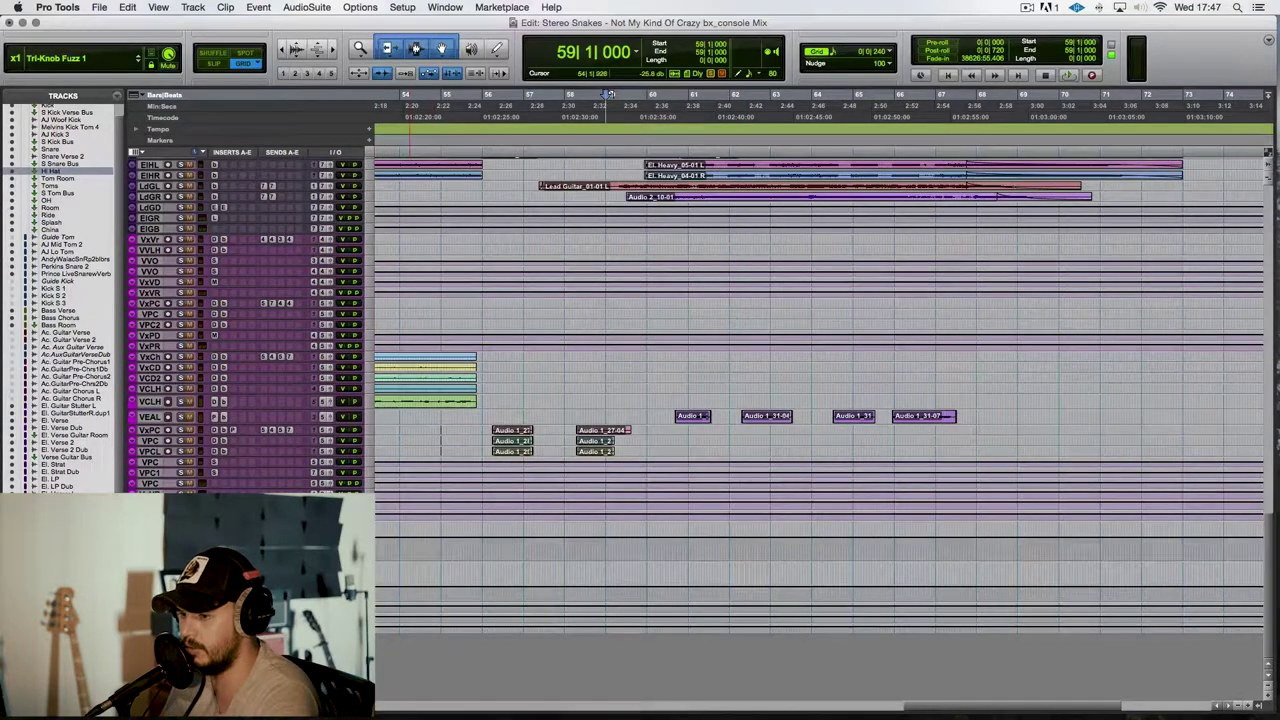
pyautogui.scroll(20, 606, 494)
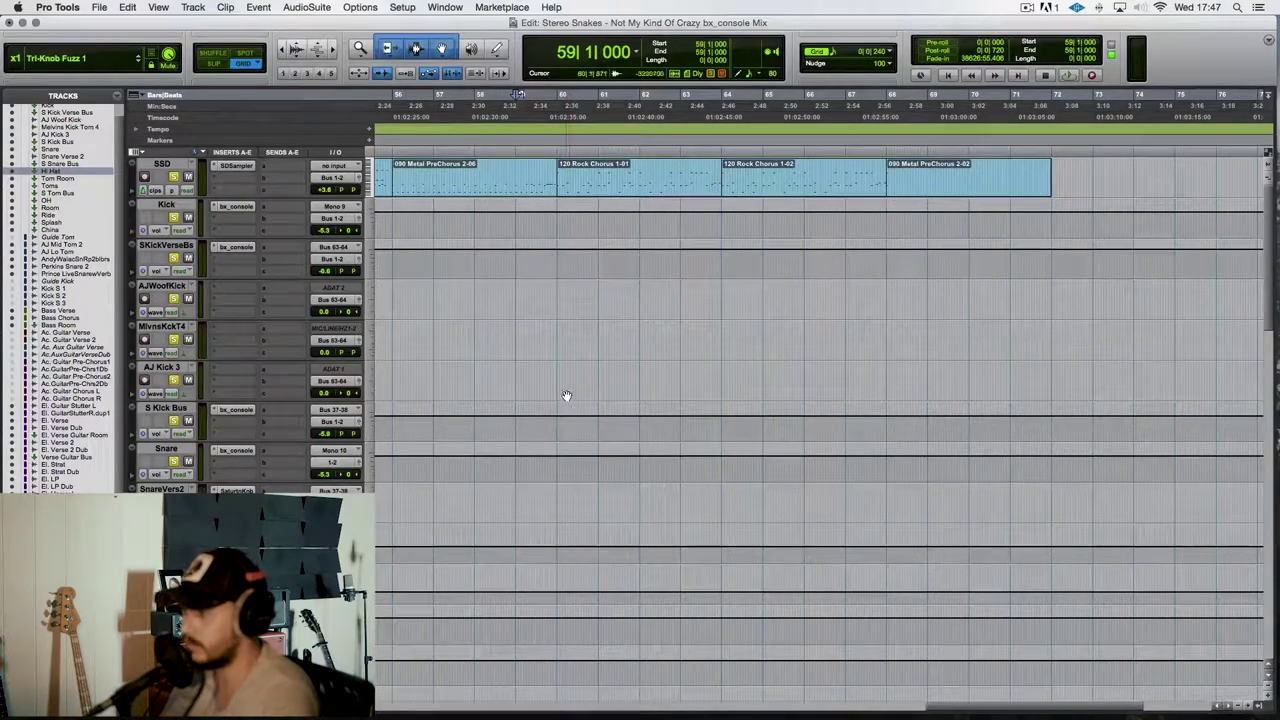
pyautogui.scroll(-20, 566, 396)
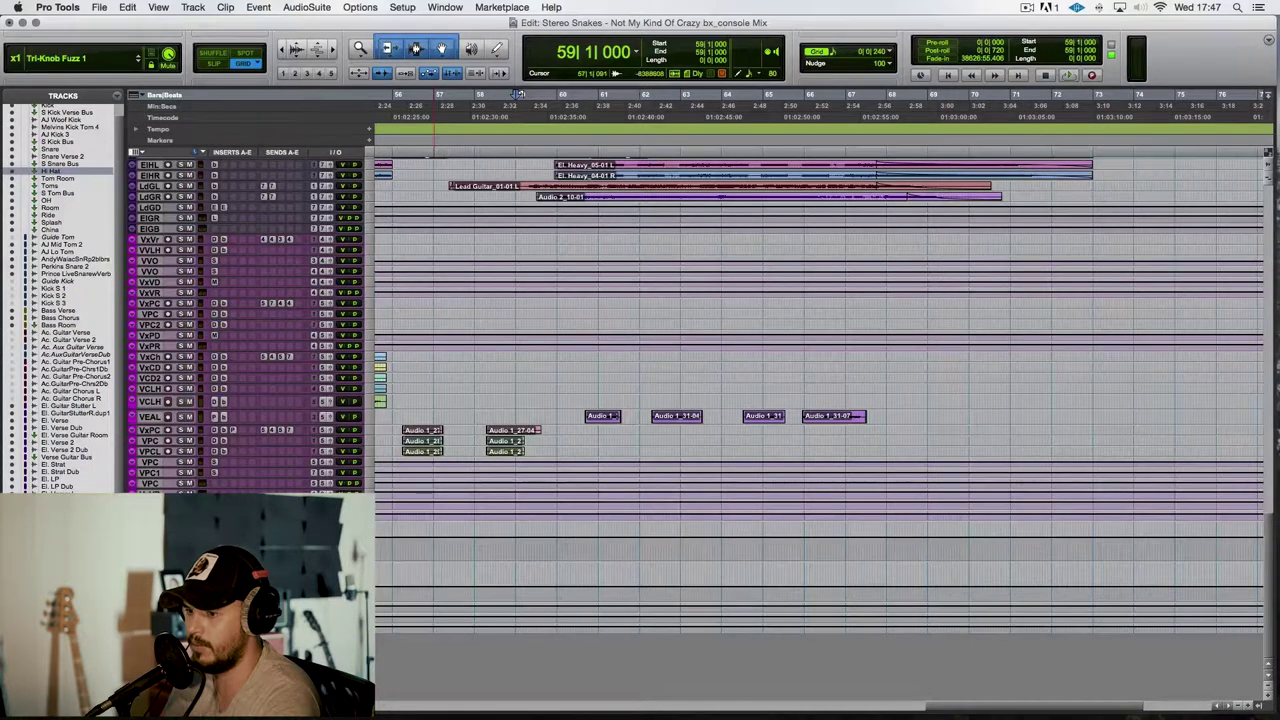
pyautogui.scroll(3, 517, 93)
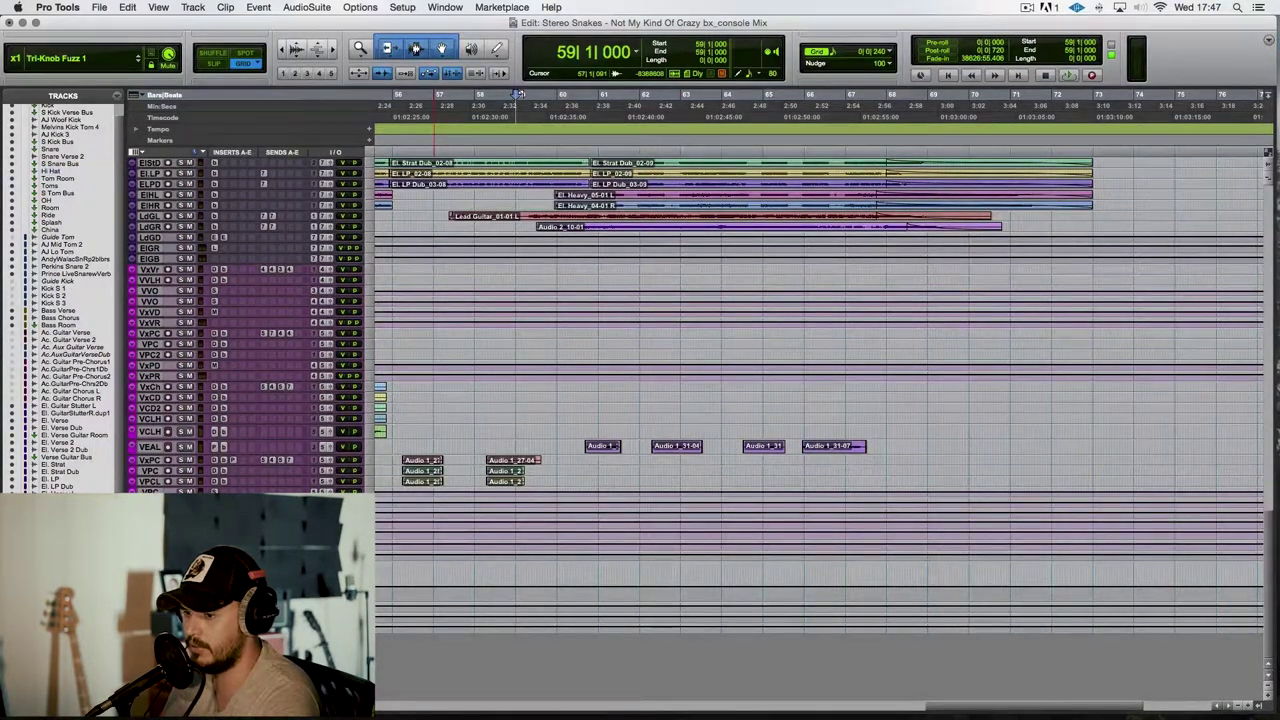
pyautogui.scroll(1, 517, 93)
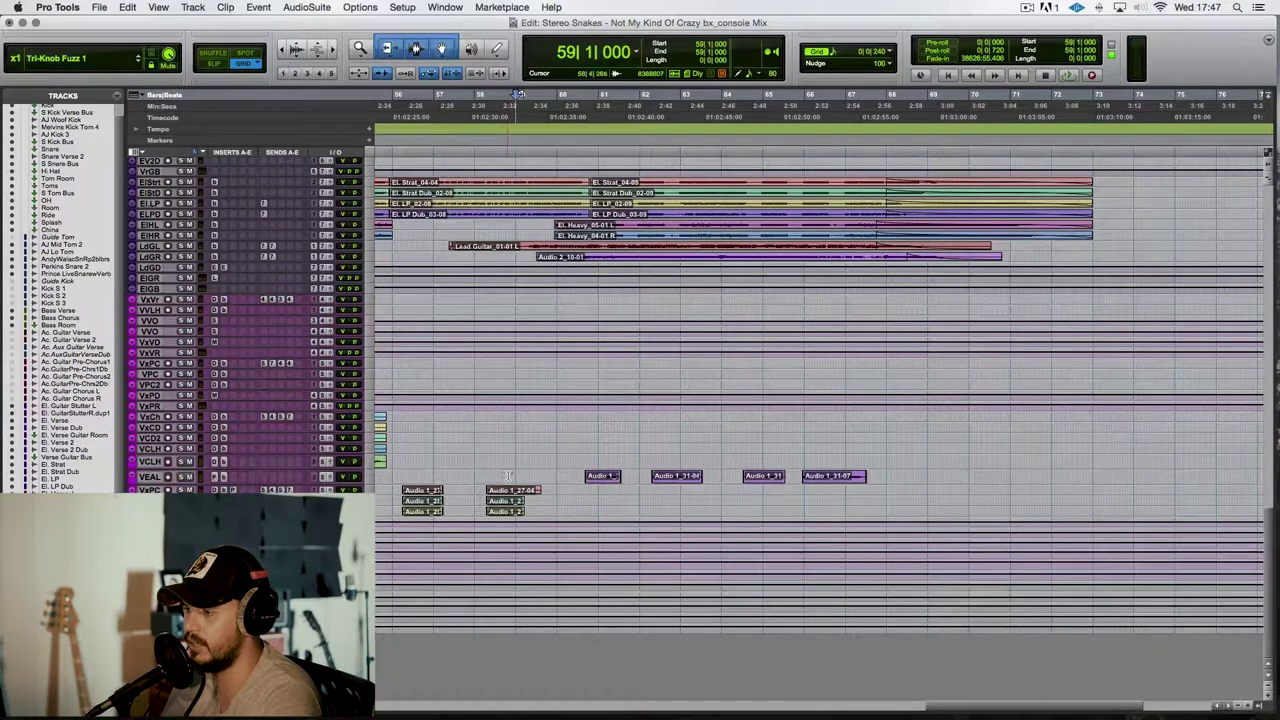
pyautogui.hotkey('ctrl', 'alt', 'Down')
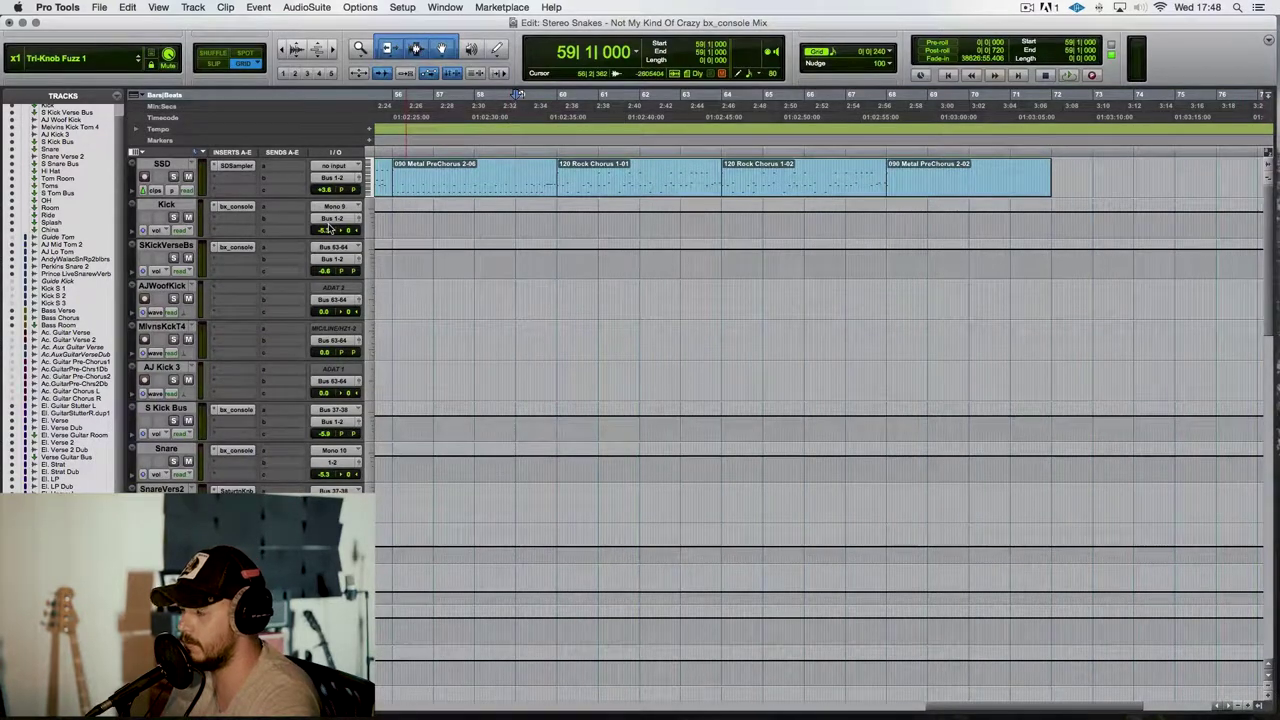
# Step: Collapse the SSD, Kick and SKickVerseBs tracks to minimal height and set playback start to 1|4|480
pyautogui.moveTo(160, 197)
pyautogui.mouseDown()
pyautogui.moveTo(160, 178)
pyautogui.moveTo(157, 209)
pyautogui.mouseUp()
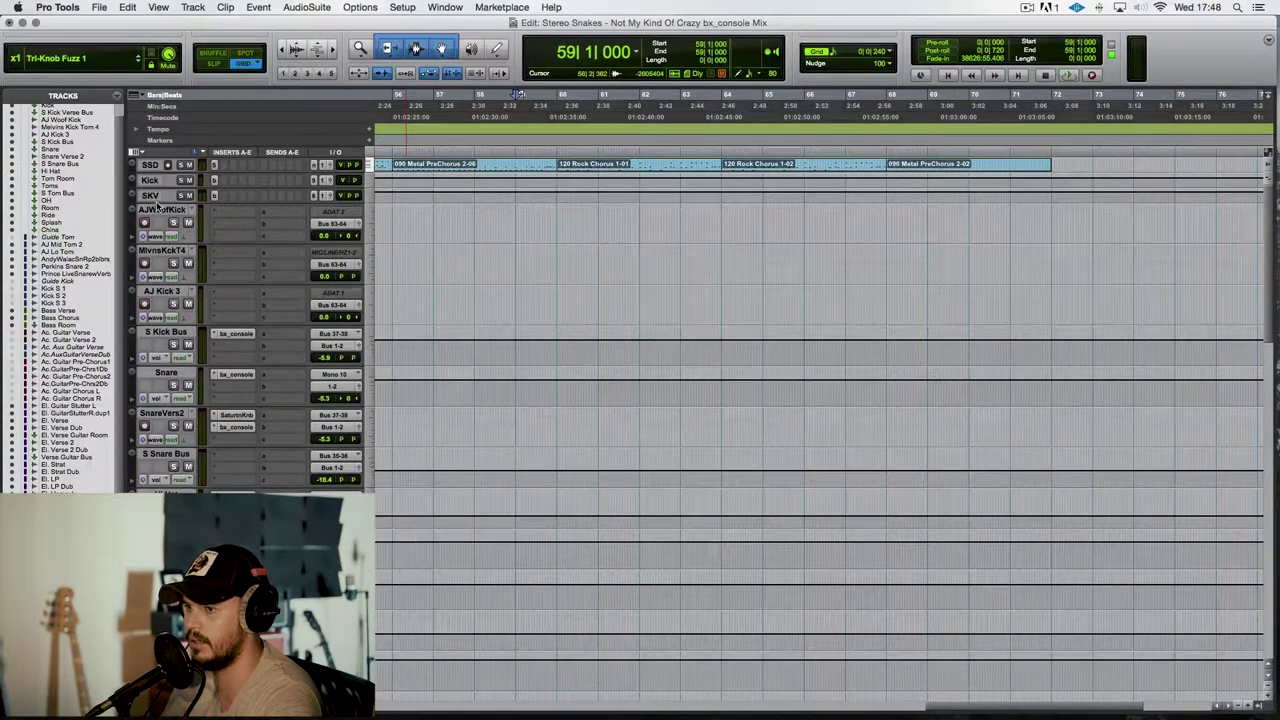
pyautogui.hscroll(-15, 816, 359)
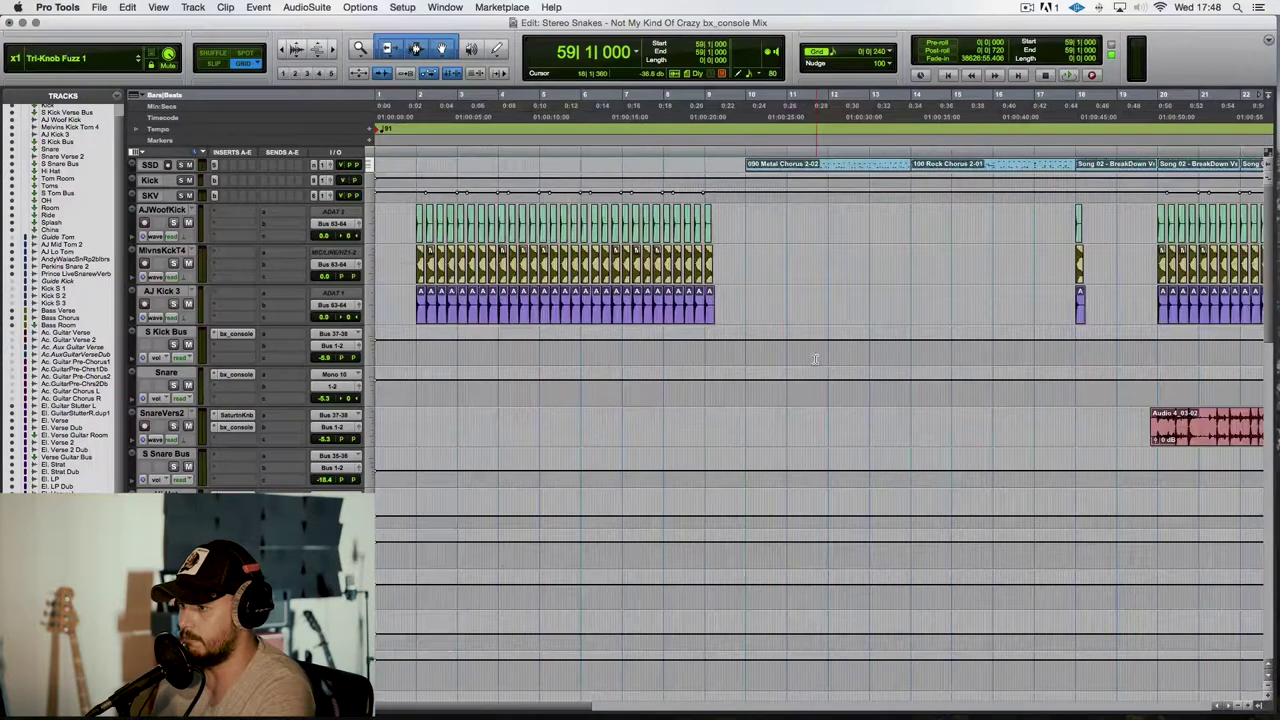
pyautogui.click(418, 290)
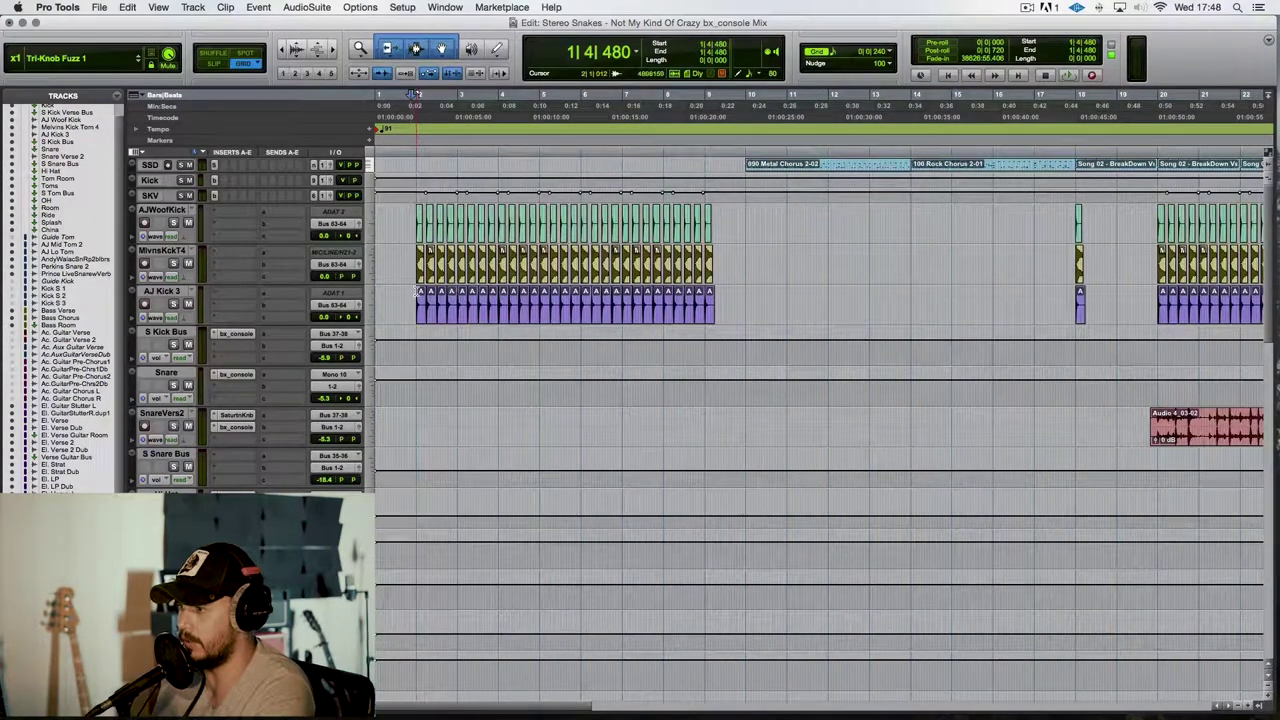